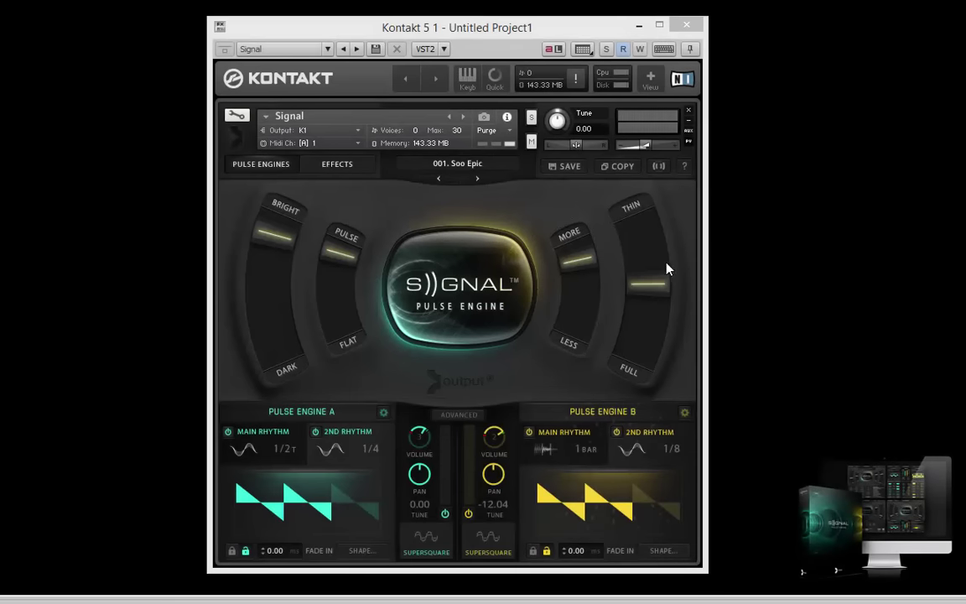
Step: Examine the advanced pulse engine settings, the global effects and the Pulse A and Pulse B effects
left_click(461, 417)
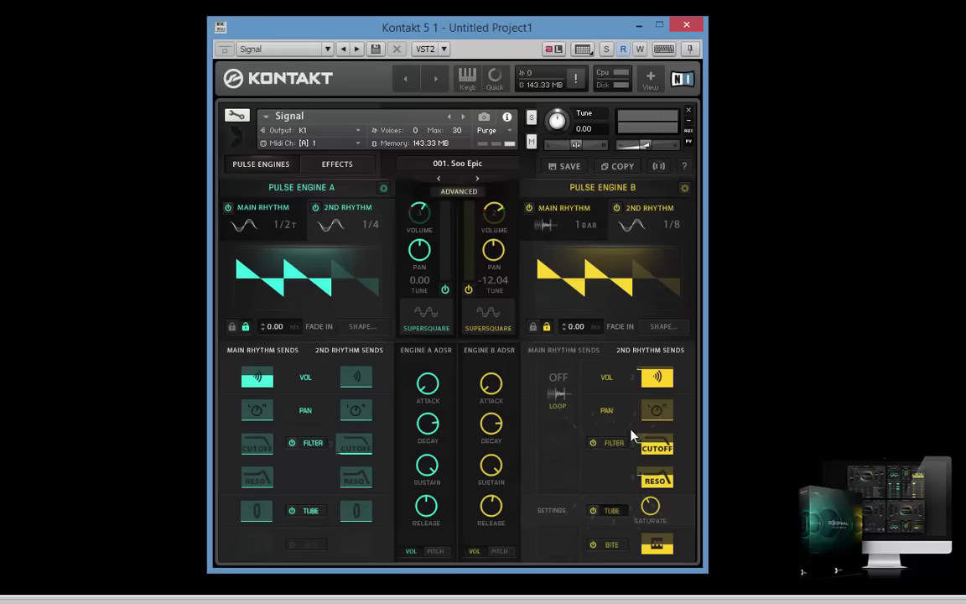
left_click(459, 191)
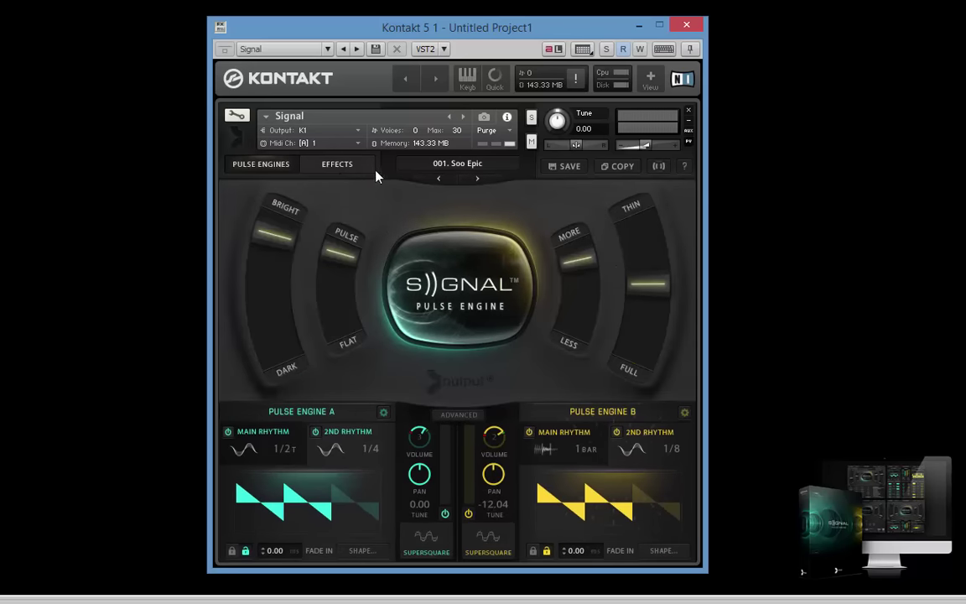
left_click(334, 166)
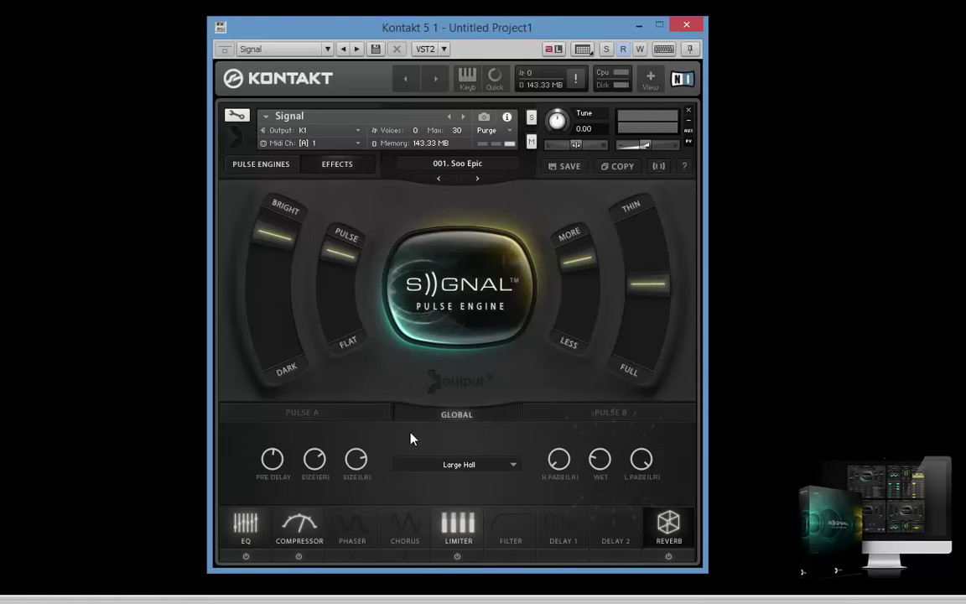
left_click(302, 412)
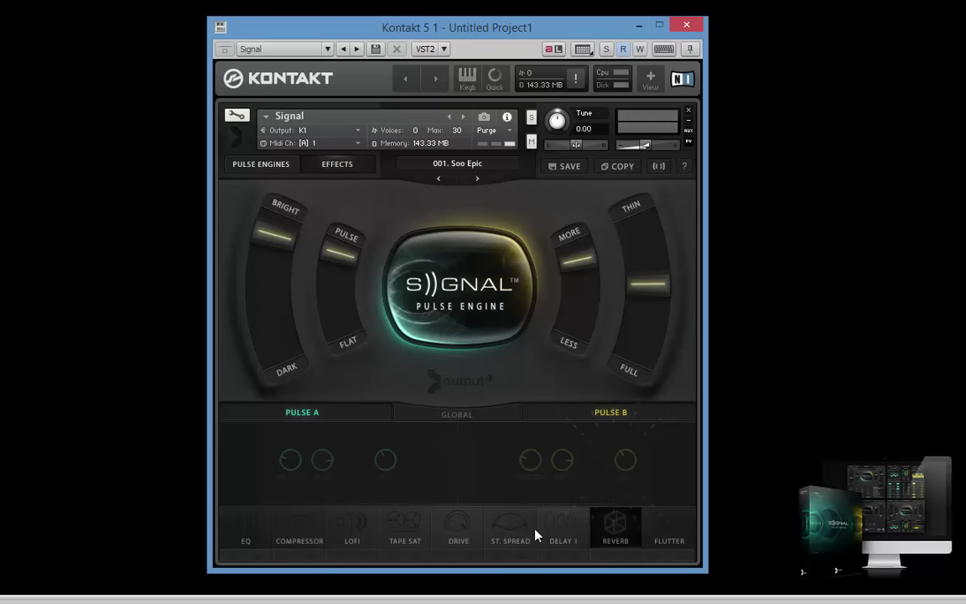
Step: Try the reverb on Pulse A and Pulse B separately and together, and switch it off for both
left_click(602, 555)
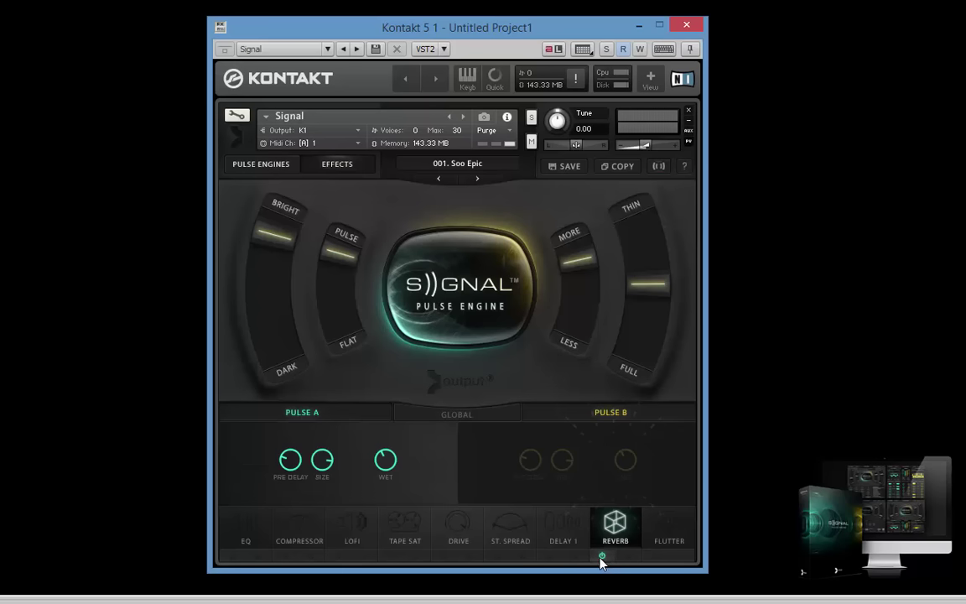
left_click(628, 555)
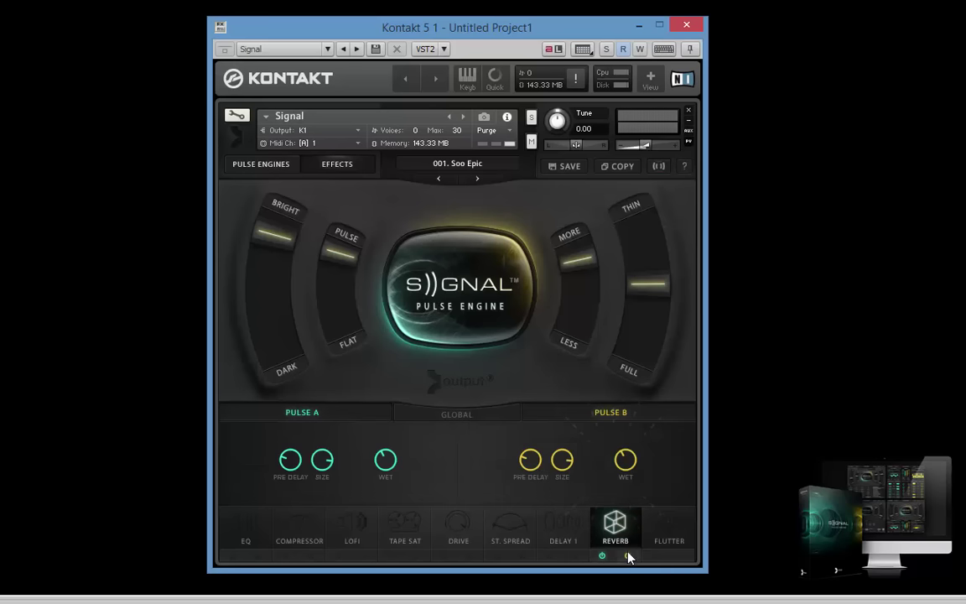
left_click(602, 555)
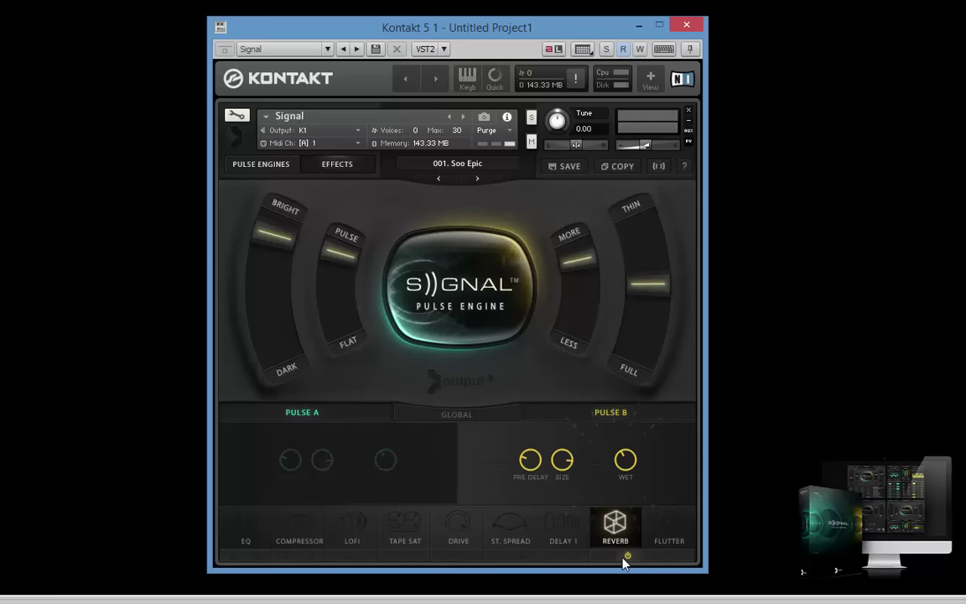
left_click(603, 555)
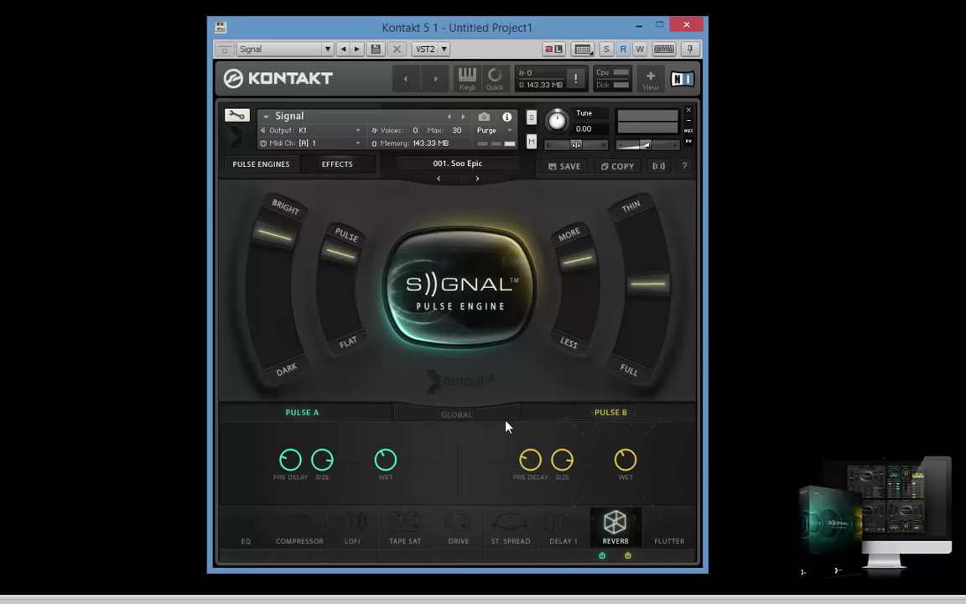
left_click(628, 556)
left_click(601, 555)
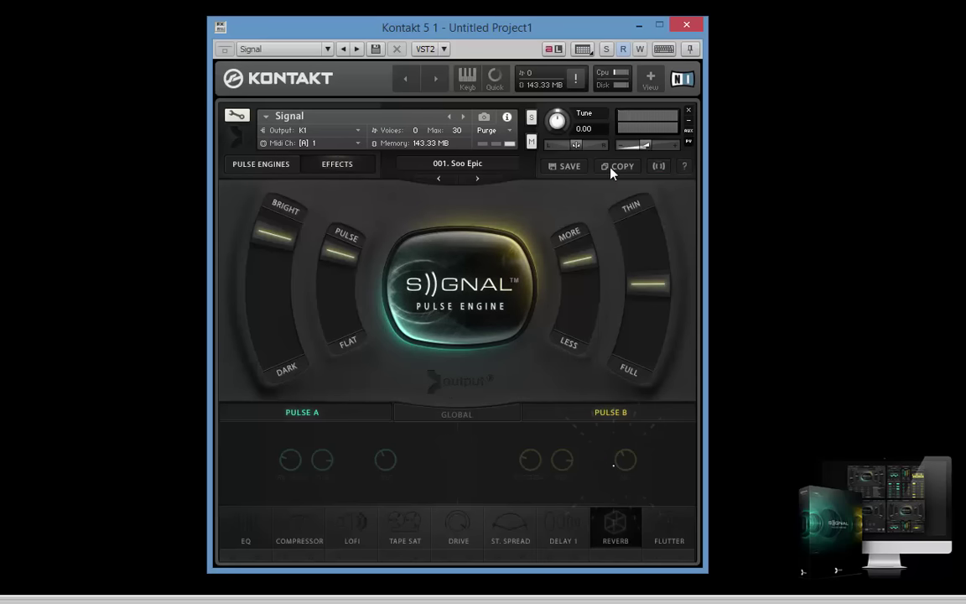
Step: Filter the presets by the 1/16 tag and audition 002. Tight Pluck and 007. Fast Dirty Simple
left_click(442, 165)
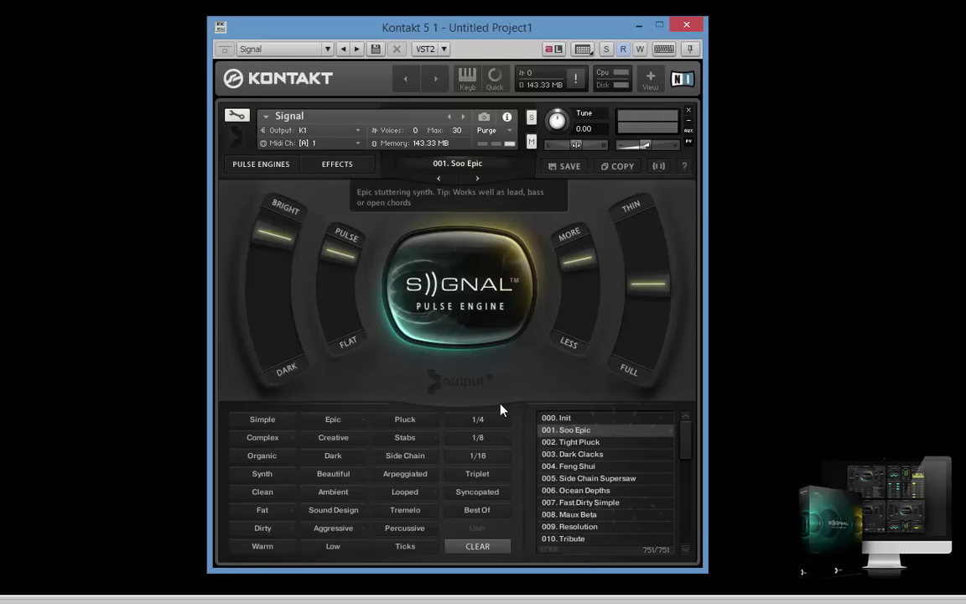
left_click(492, 461)
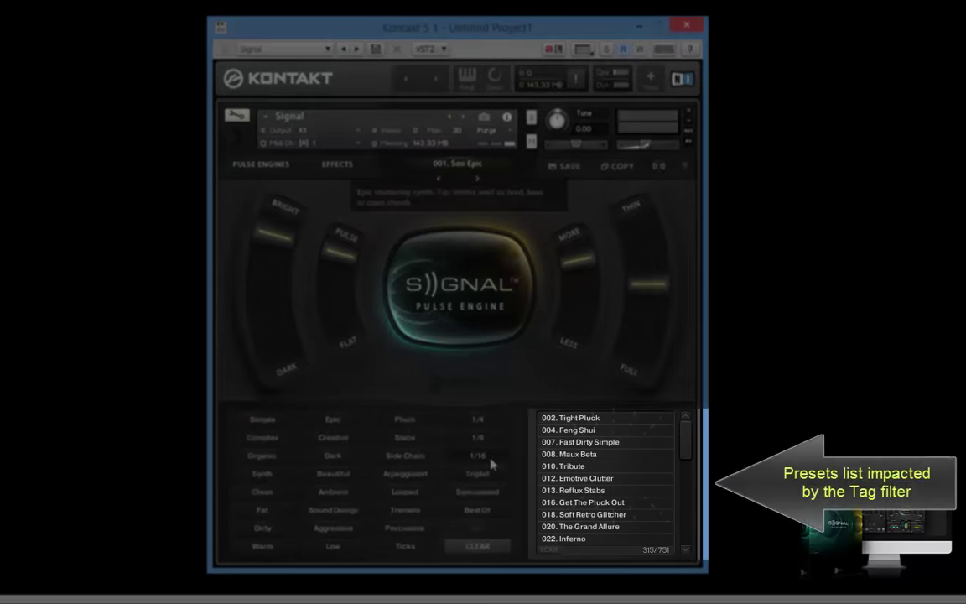
left_click(594, 418)
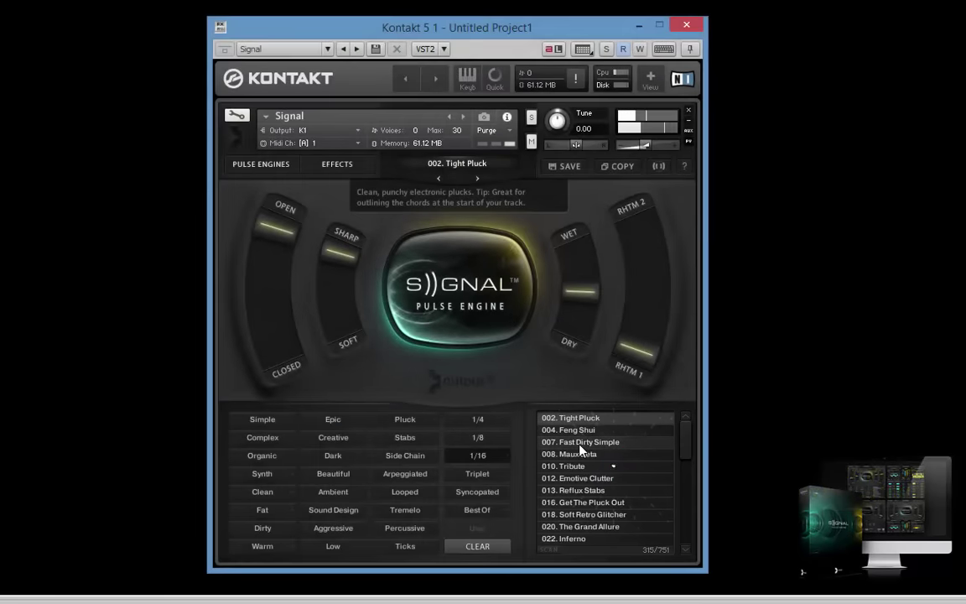
left_click(579, 444)
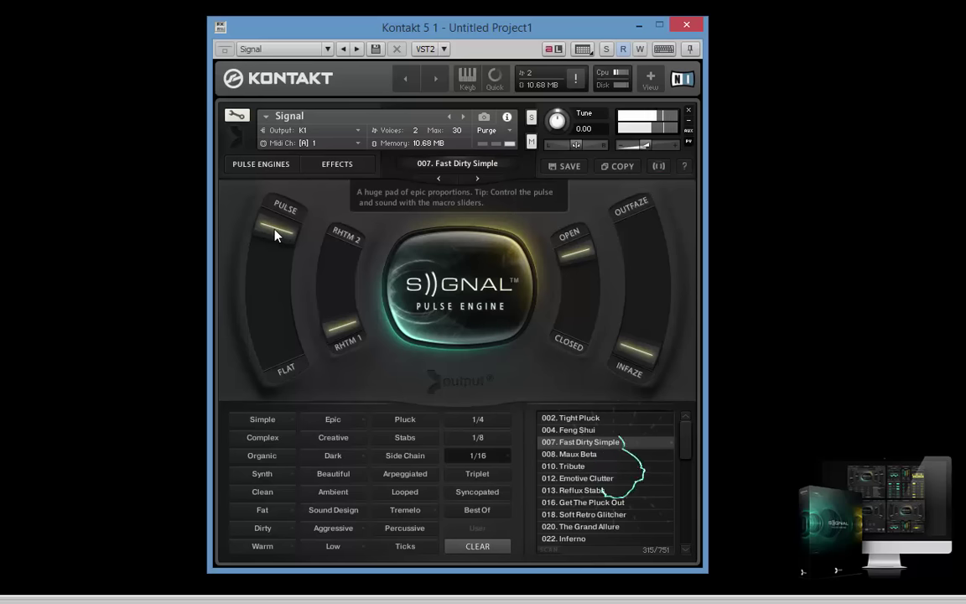
Step: Adjust the macro sliders, moving rhythm slightly toward RHTM 2, the open/closed filter past midway toward CLOSED, and the phase slider close to OUTFAZE
left_click_drag(276, 235, 261, 210)
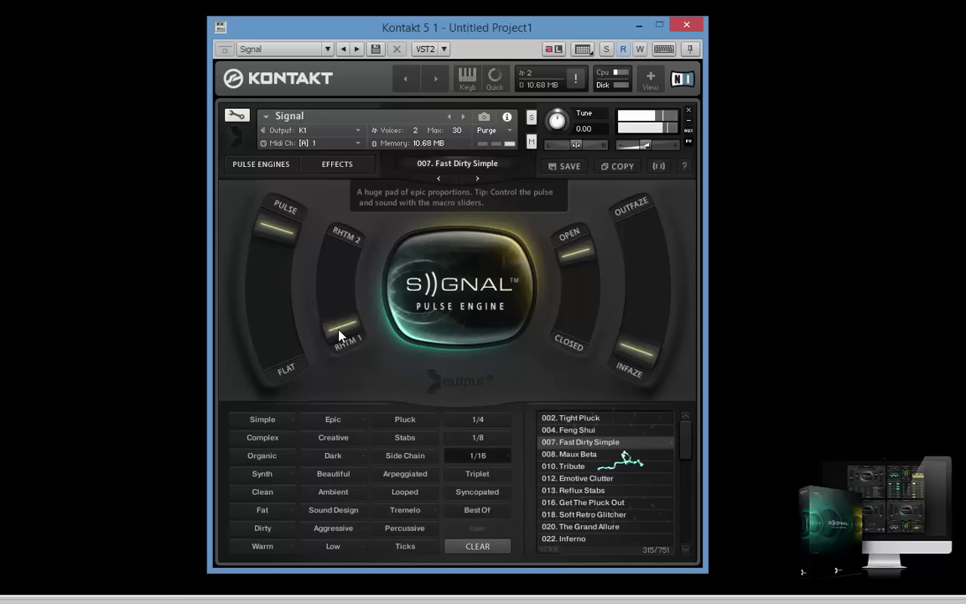
left_click_drag(341, 336, 428, 315)
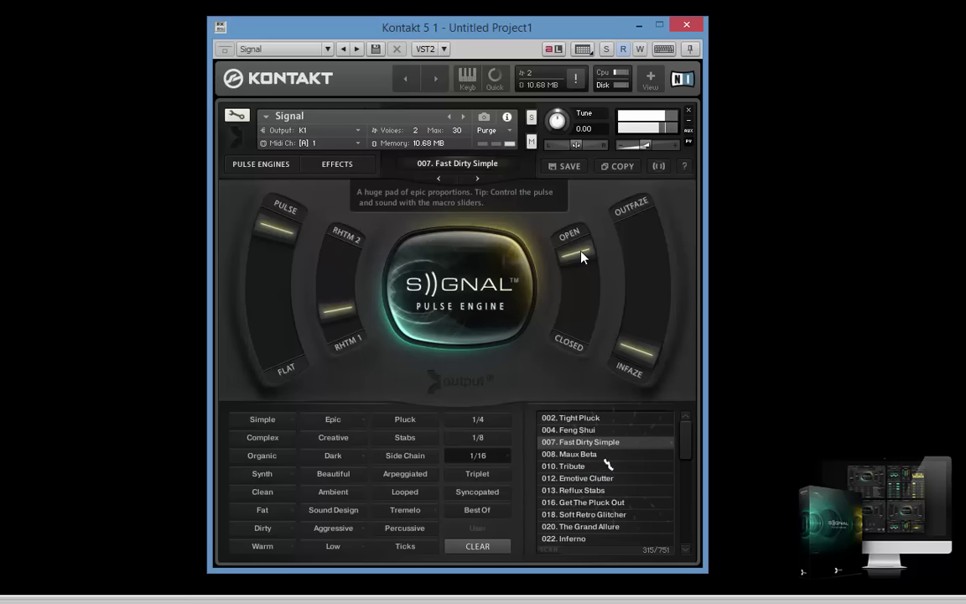
left_click_drag(578, 254, 572, 304)
mouse_move(633, 352)
left_mouse_down()
mouse_move(662, 314)
mouse_move(659, 253)
left_mouse_up()
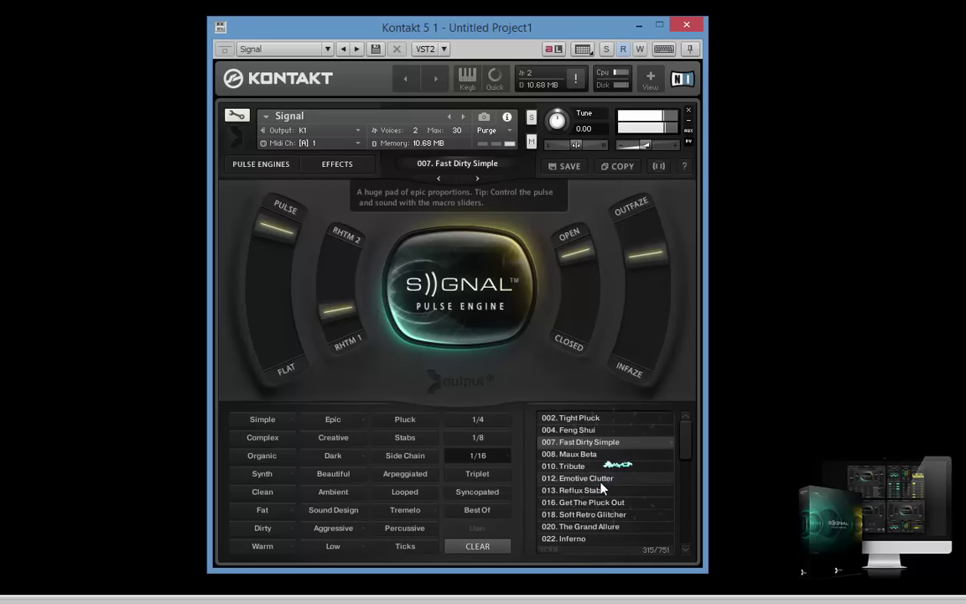
left_click_drag(645, 254, 647, 230)
left_click_drag(585, 256, 545, 392)
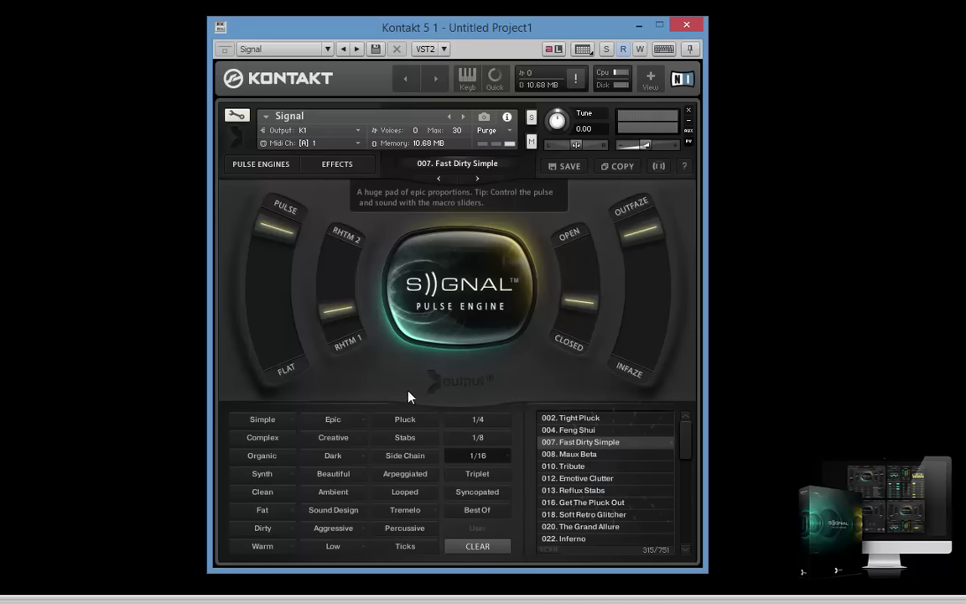
Step: Load the 008. Maux Beta preset, try its macro sliders and show its pulse engines
left_click(577, 455)
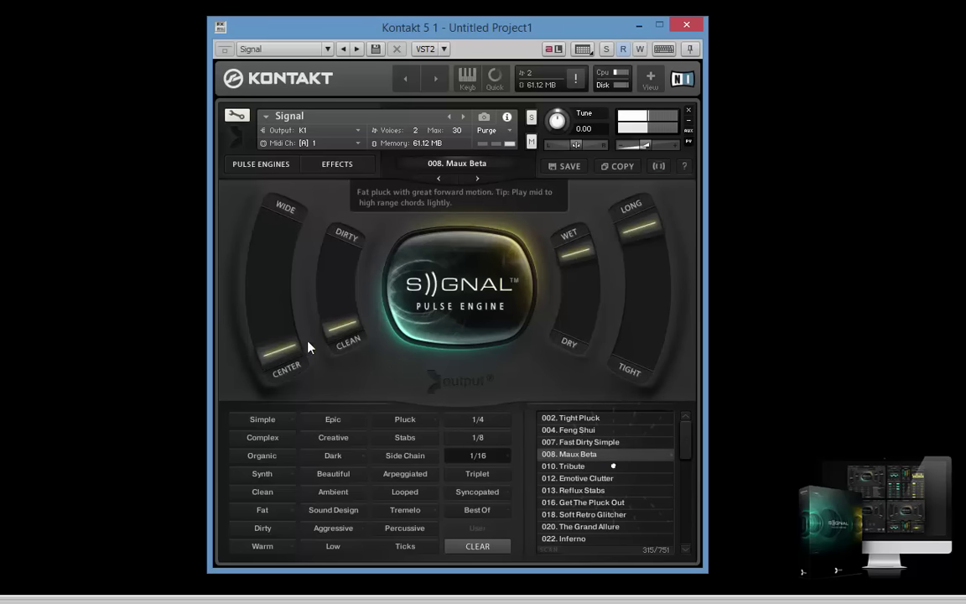
left_click_drag(289, 348, 345, 329)
left_click_drag(582, 260, 640, 215)
left_click(260, 165)
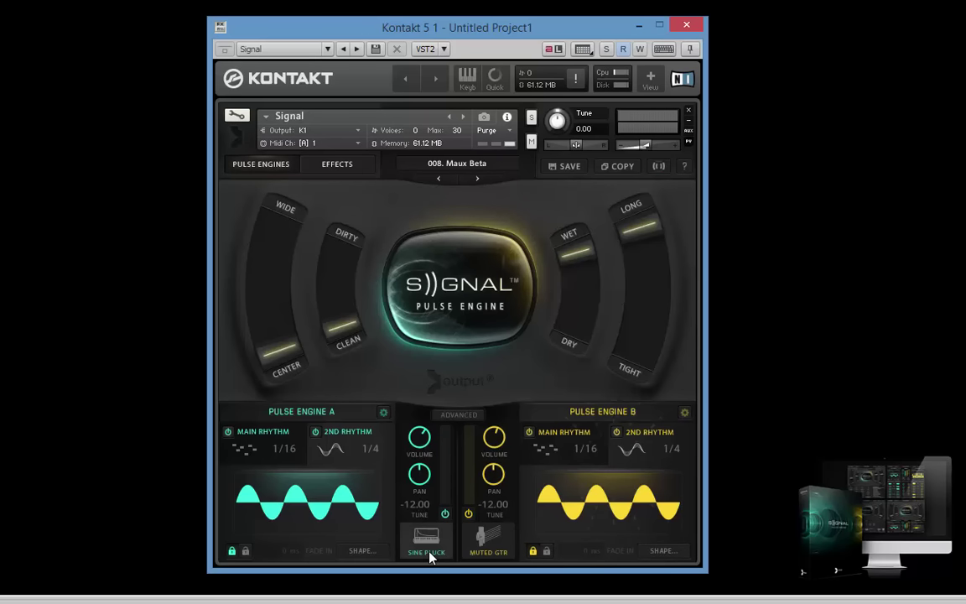
Step: Remove the 1/16 tag filter, load the 000. Init preset and turn off Pulse Engine A's main rhythm
left_click(470, 165)
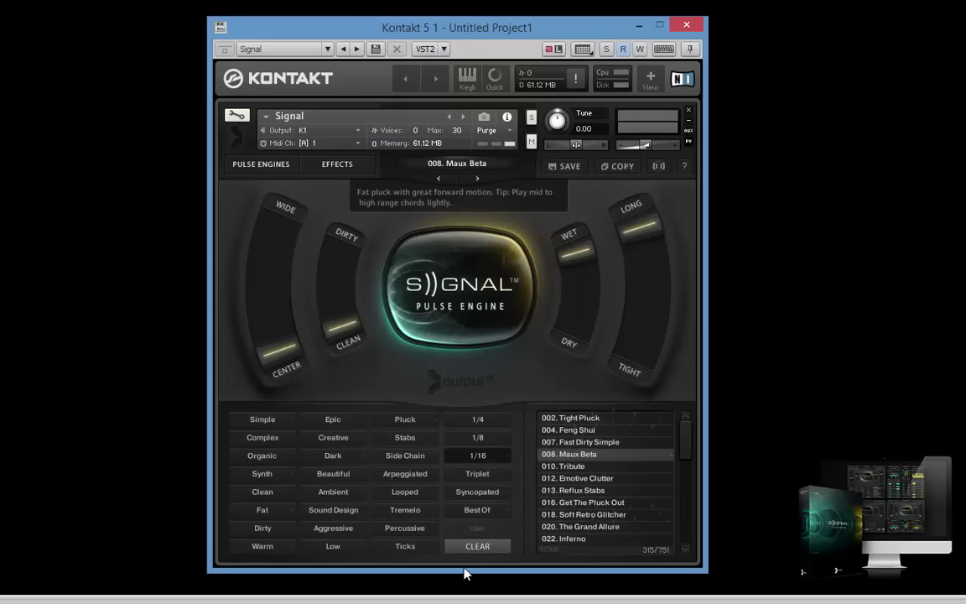
left_click(493, 461)
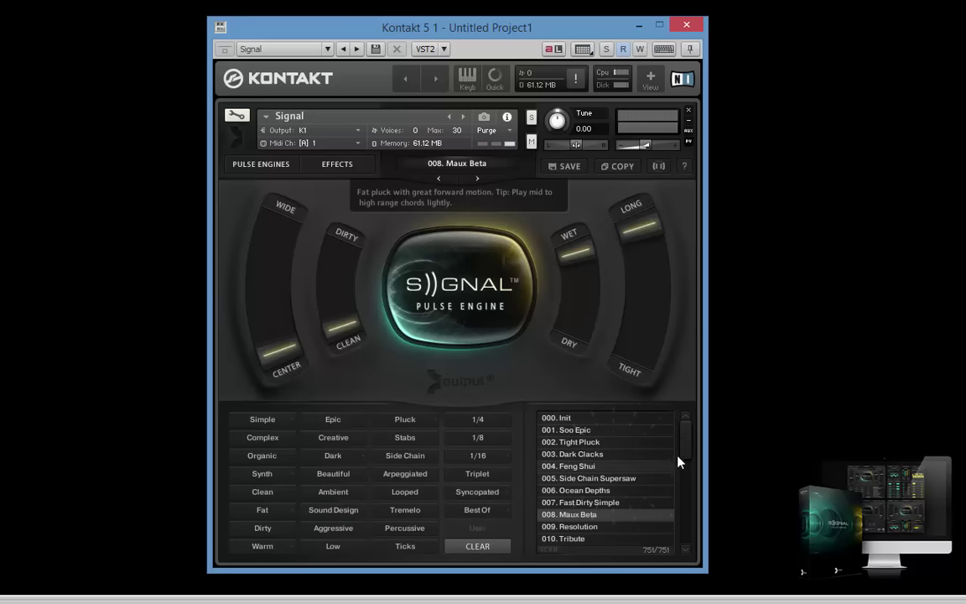
left_click(556, 417)
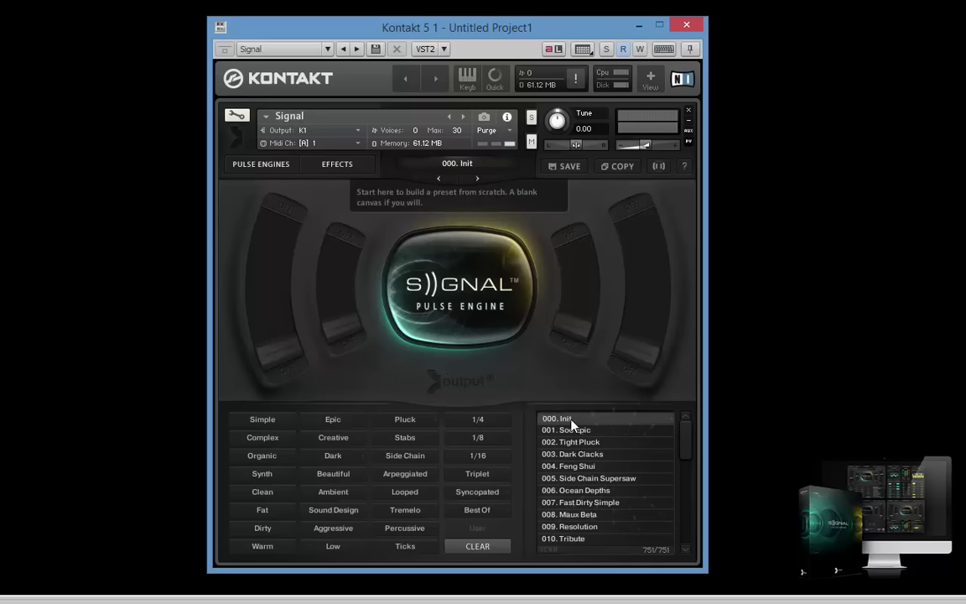
left_click(264, 164)
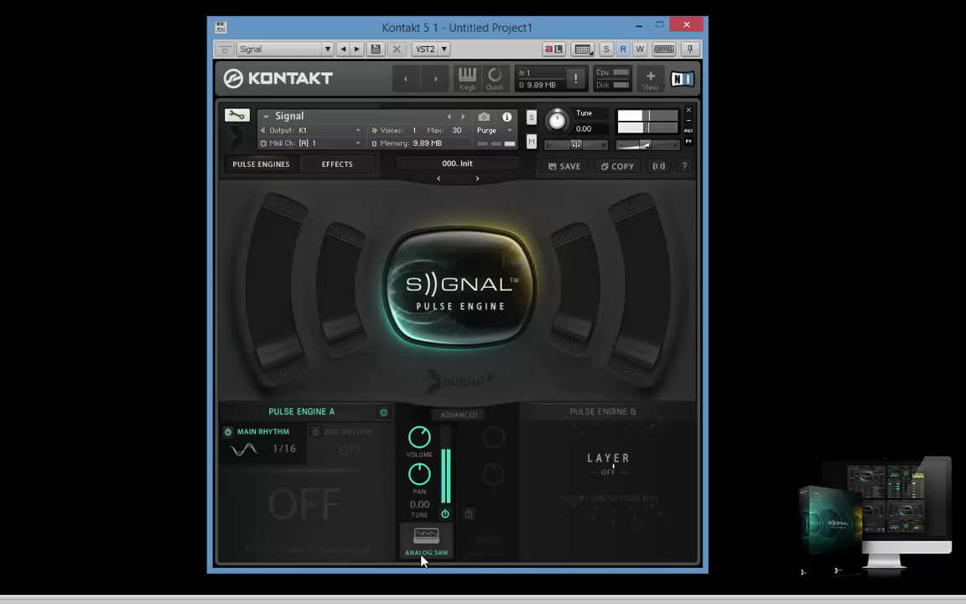
left_click(227, 432)
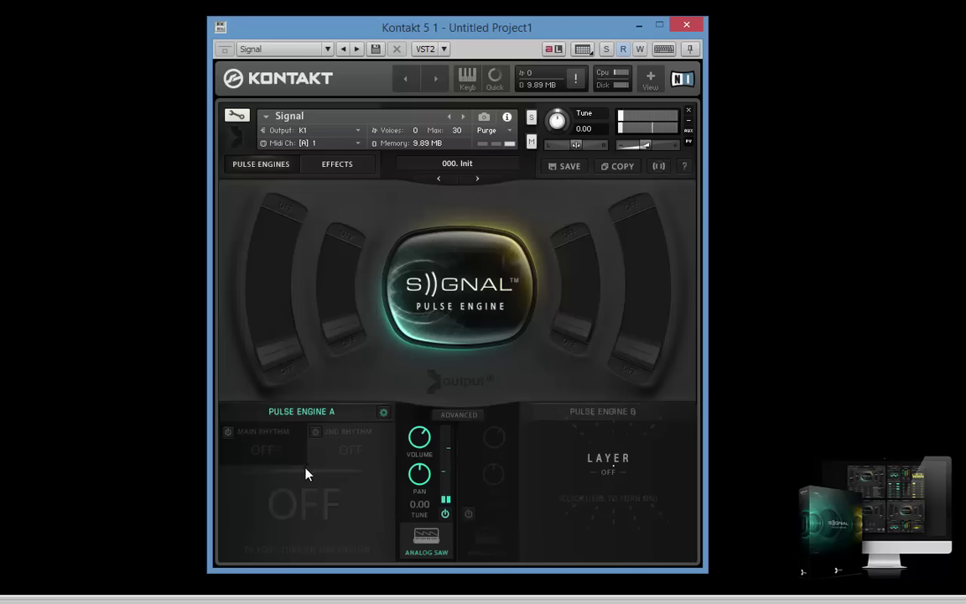
Step: Open Pulse Engine A's sound source selection and look through the available instruments and synths
left_click(431, 544)
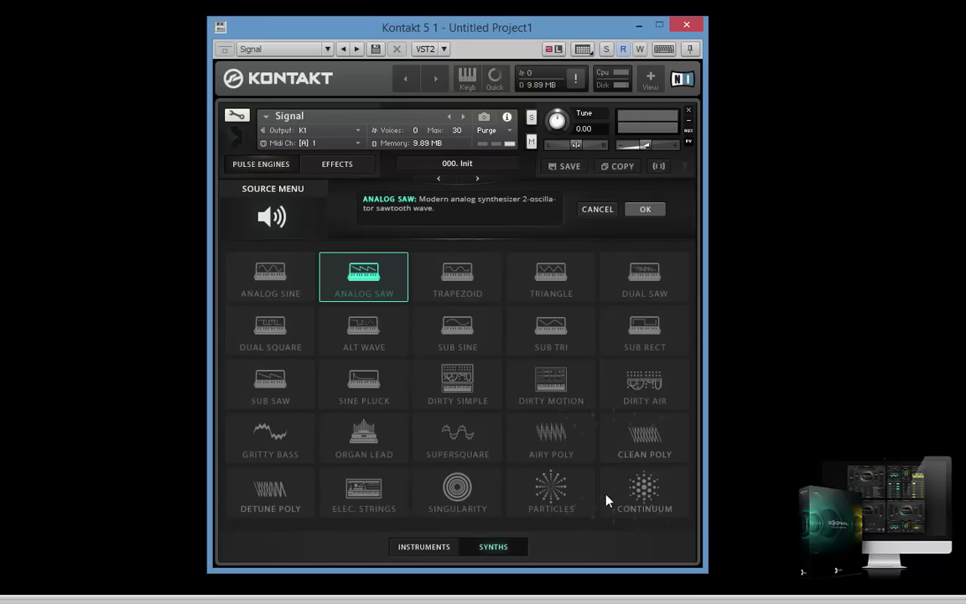
left_click(415, 546)
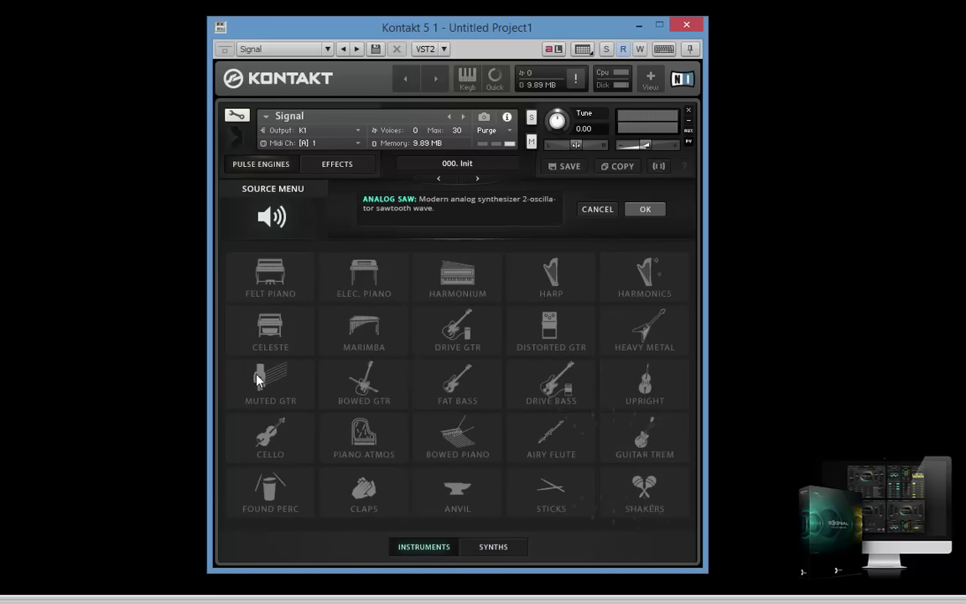
left_click(489, 547)
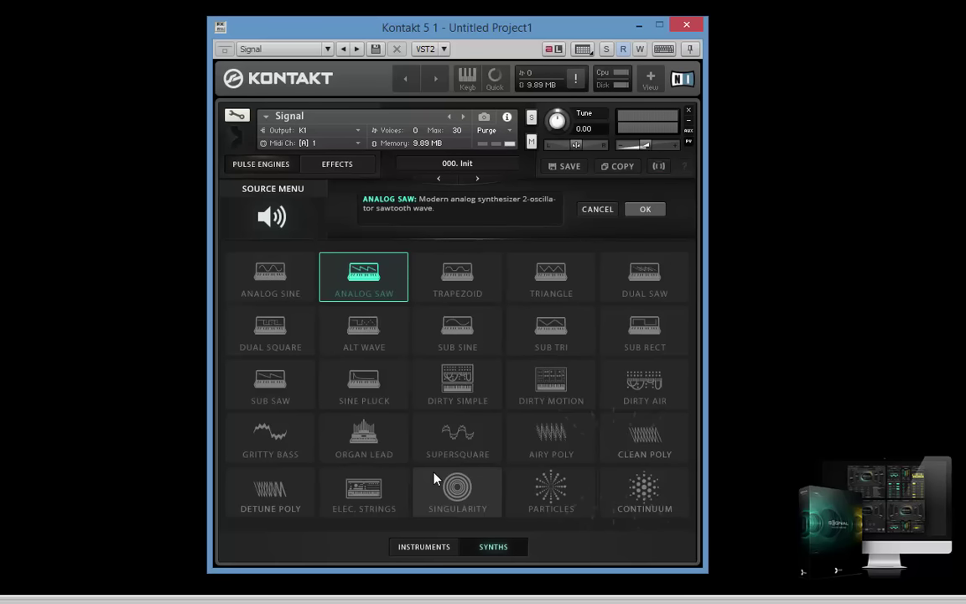
Step: Audition the Analog Sine, Analog Saw, Trapezoid, Triangle and Dual Saw synth sources one after another
left_click(305, 292)
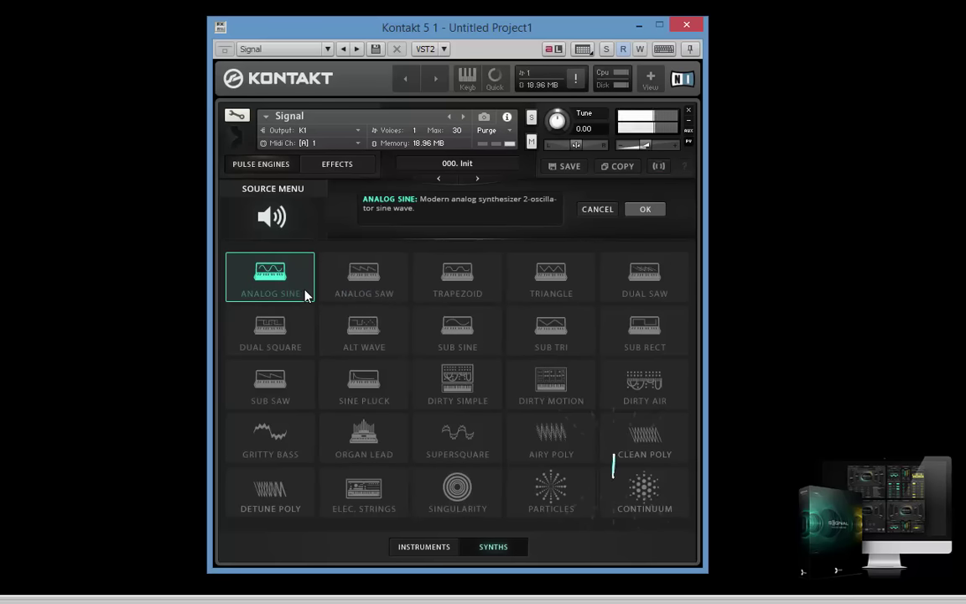
left_click(356, 286)
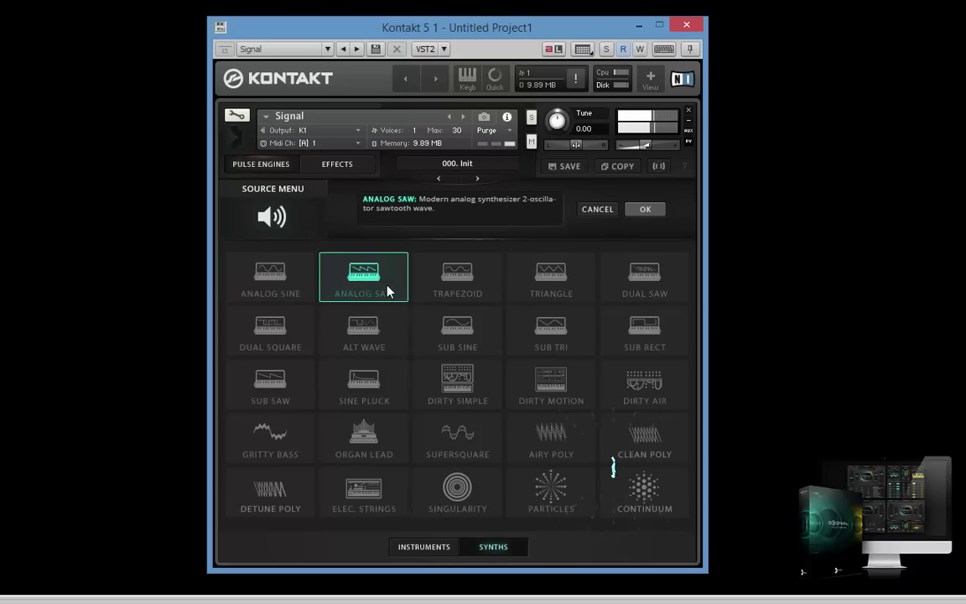
left_click(455, 286)
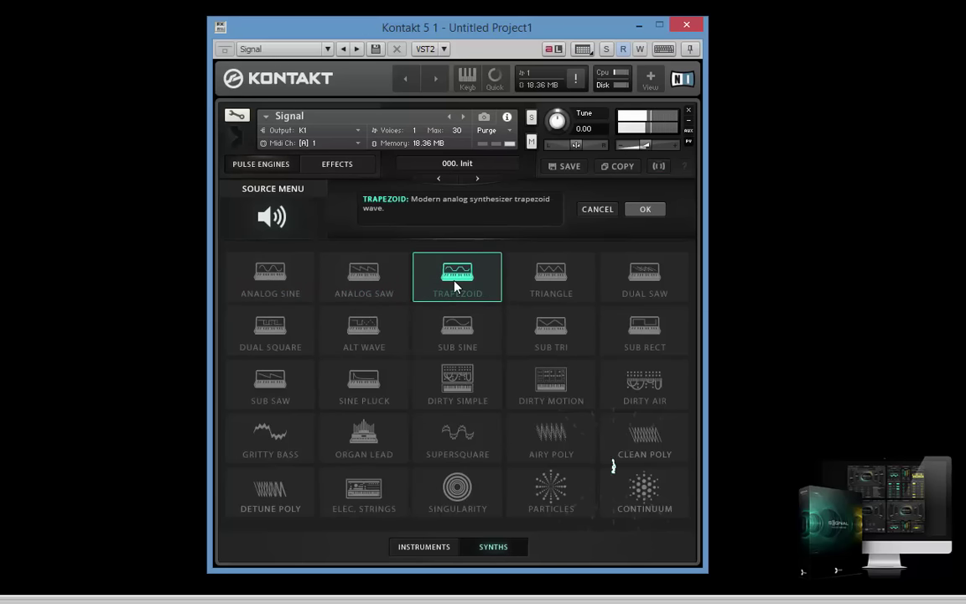
left_click(545, 284)
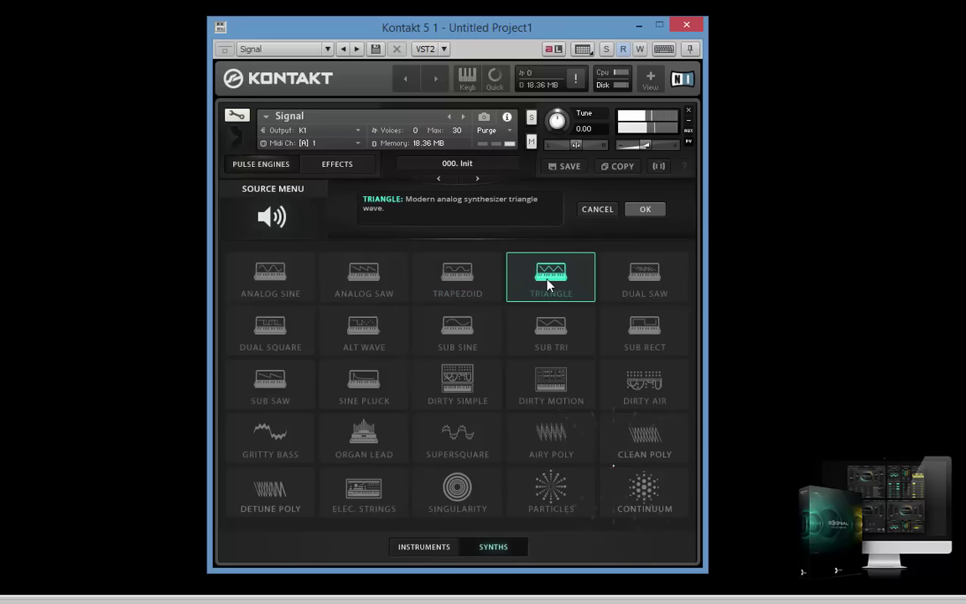
left_click(652, 277)
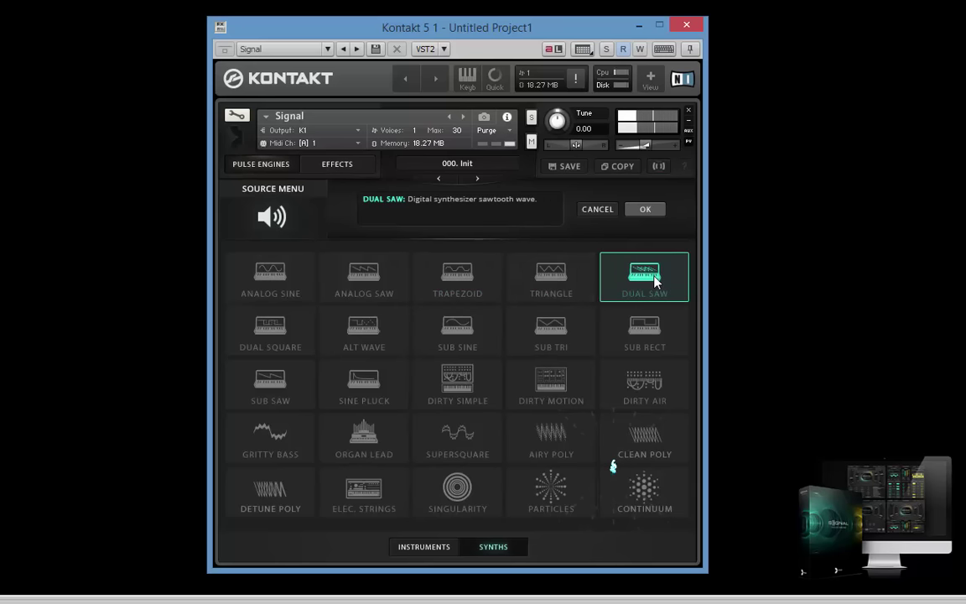
Step: Audition the Dual Square, Alt Wave, Sub Sine, Sub Tri and Sub Rect synth sources in turn
left_click(276, 330)
left_click(360, 338)
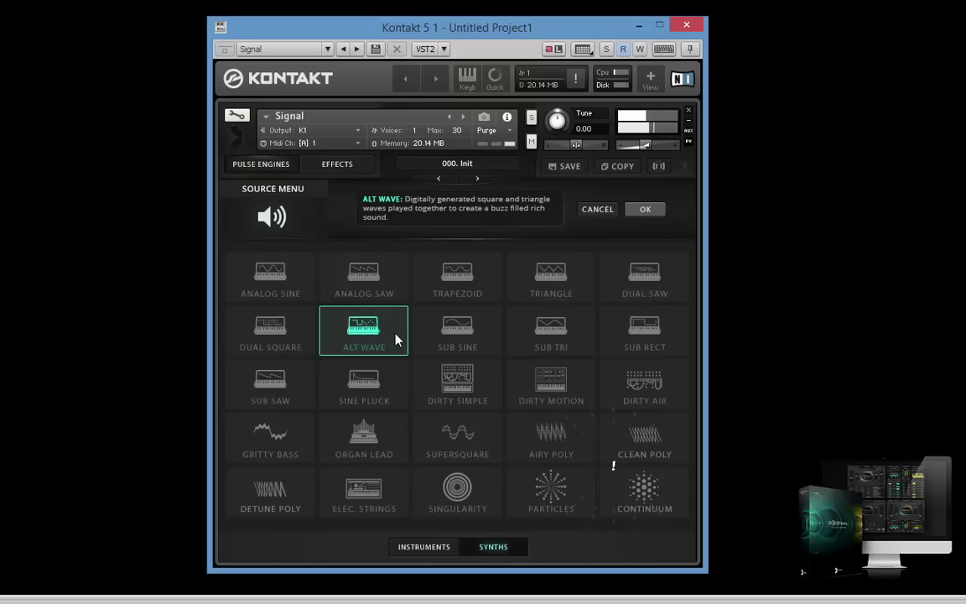
left_click(458, 336)
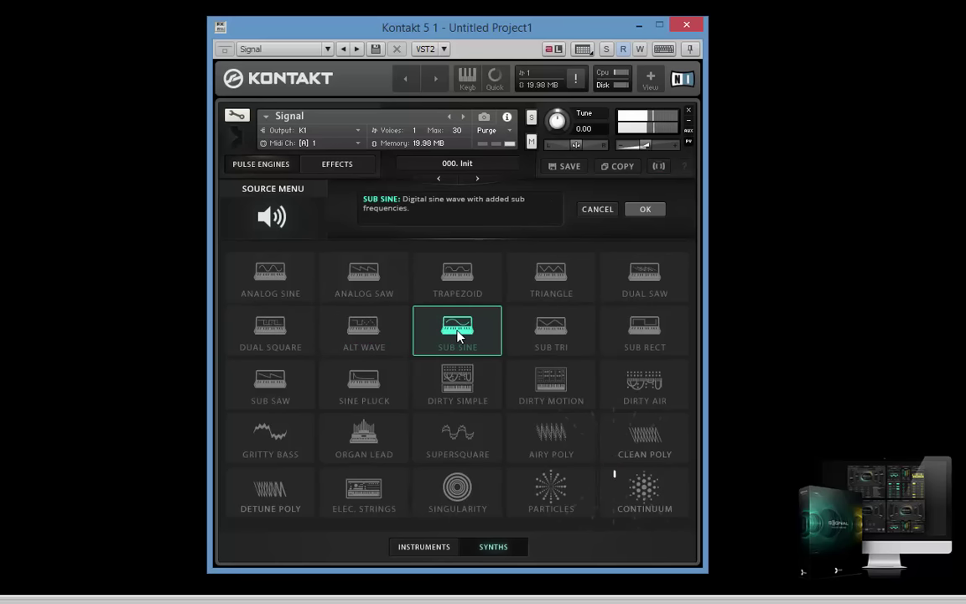
left_click(567, 339)
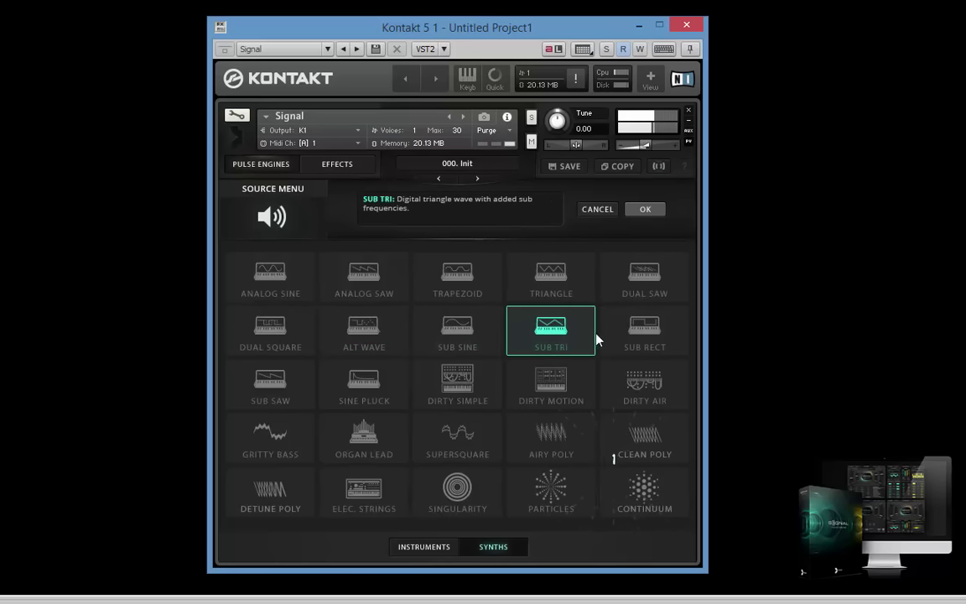
left_click(648, 328)
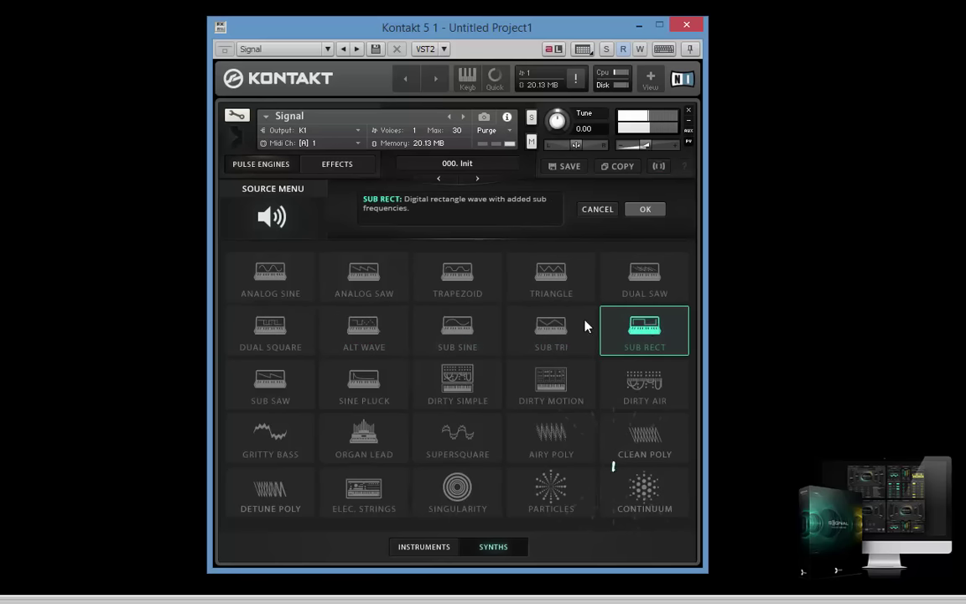
Step: Audition the Sub Saw, Sine Pluck, Dirty Simple, Dirty Motion and Dirty Air synth sources
left_click(274, 384)
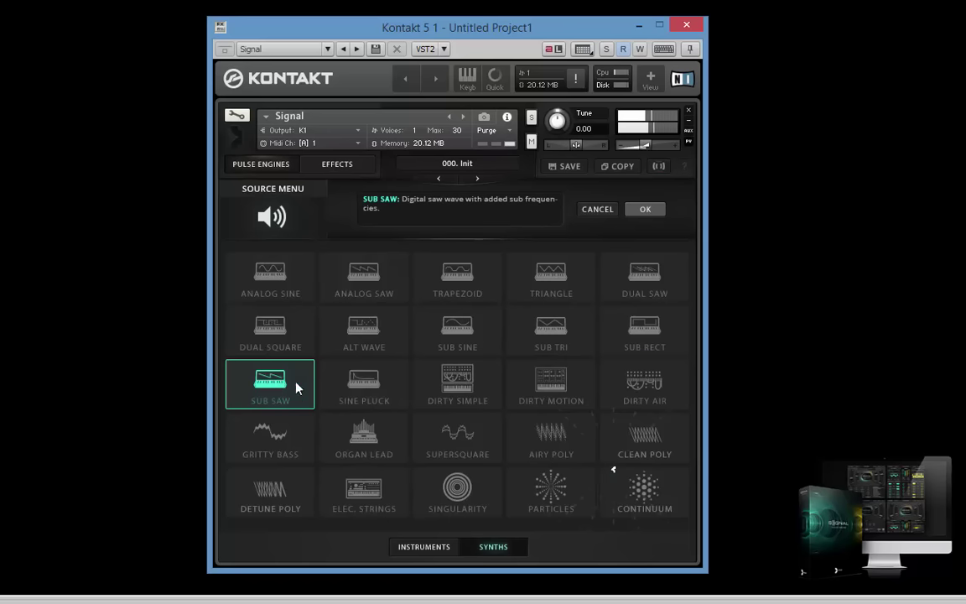
left_click(353, 385)
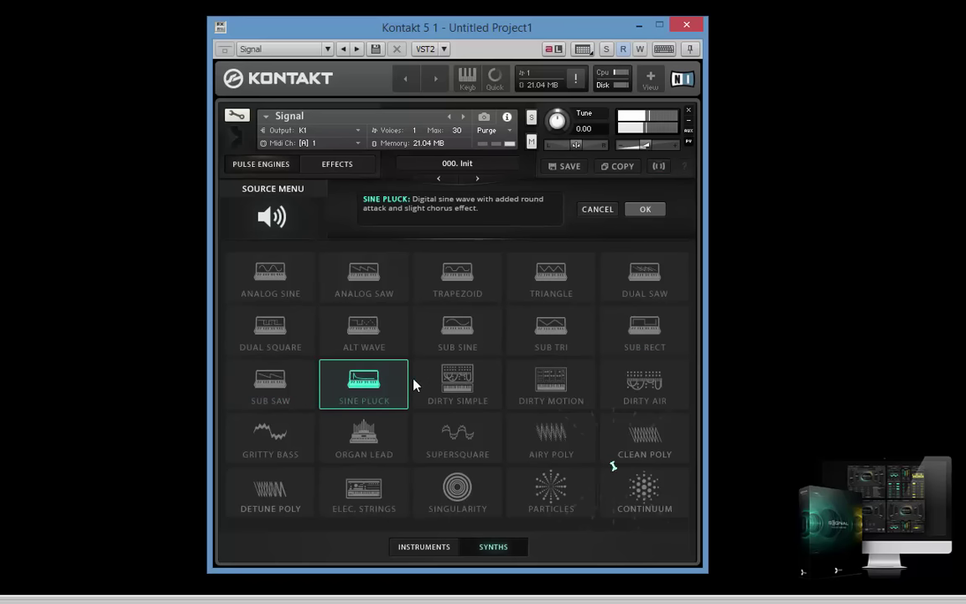
left_click(453, 384)
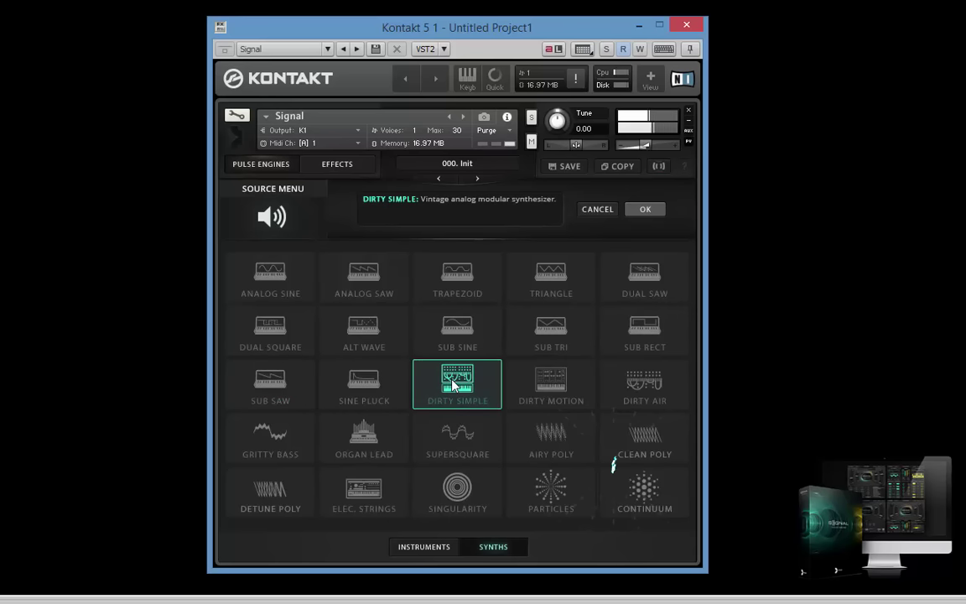
left_click(553, 391)
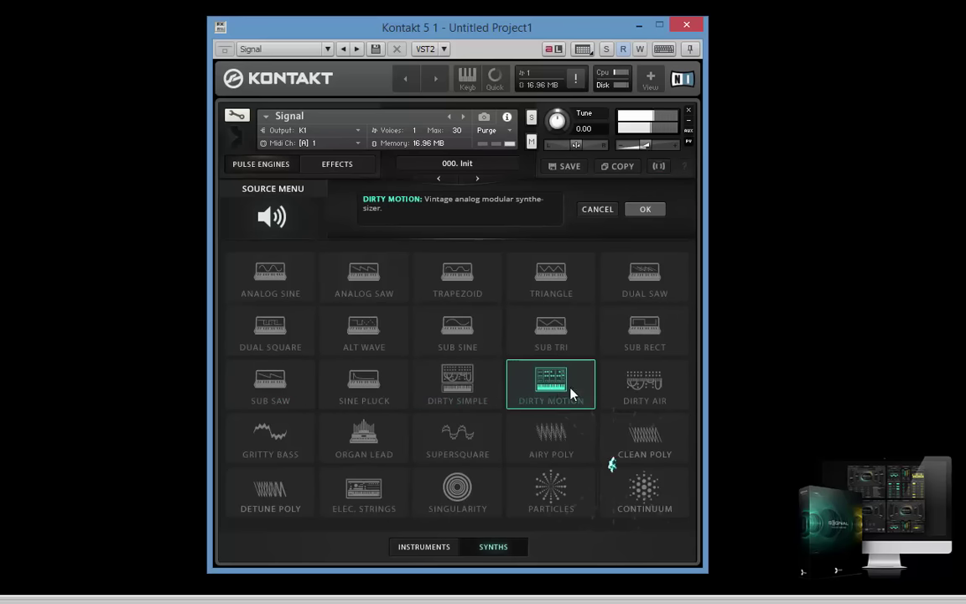
left_click(625, 387)
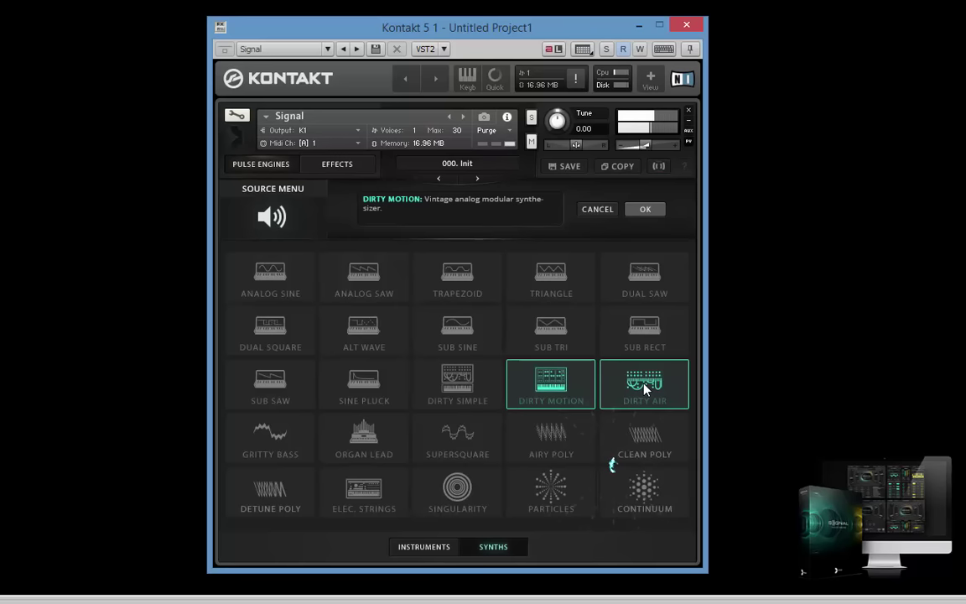
Step: Audition the Gritty Bass, Organ Lead, Supersquare, Airy Poly and Clean Poly synth sources
left_click(268, 443)
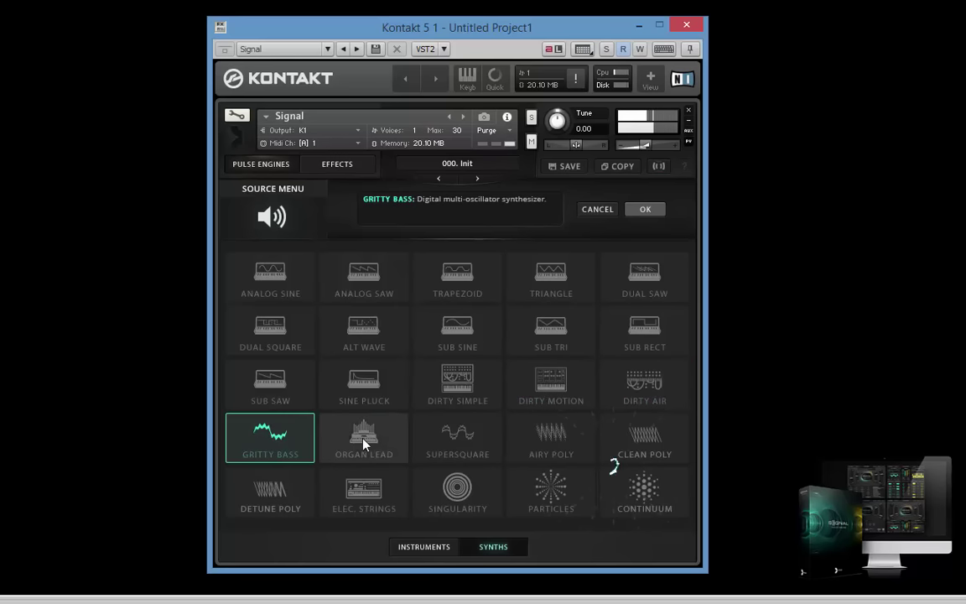
left_click(363, 444)
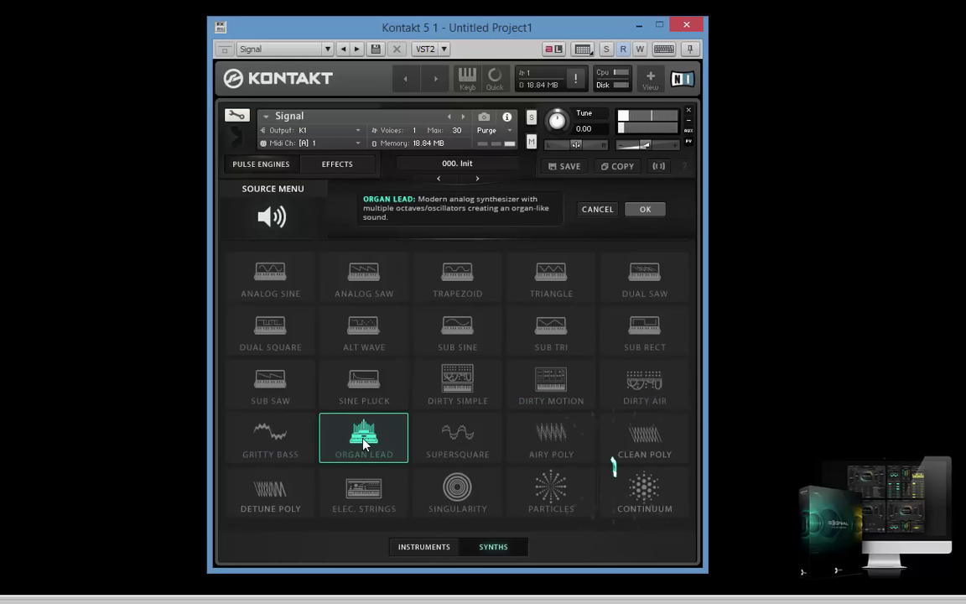
left_click(470, 437)
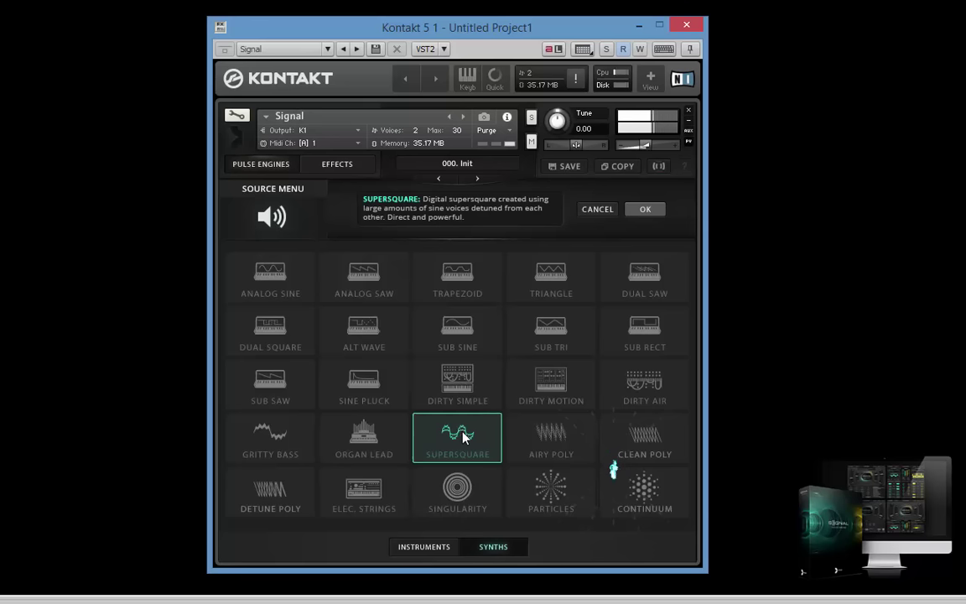
left_click(559, 439)
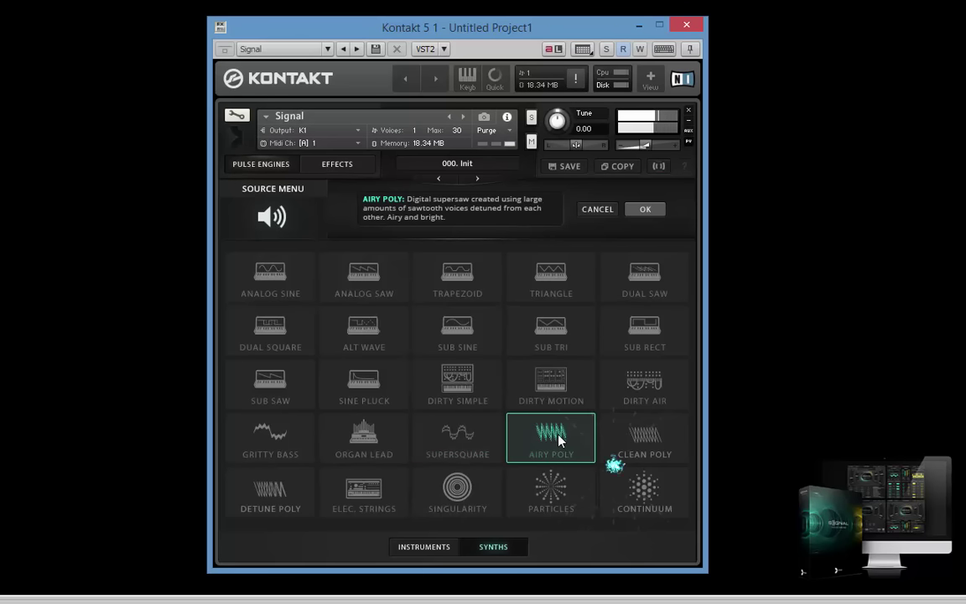
left_click(647, 442)
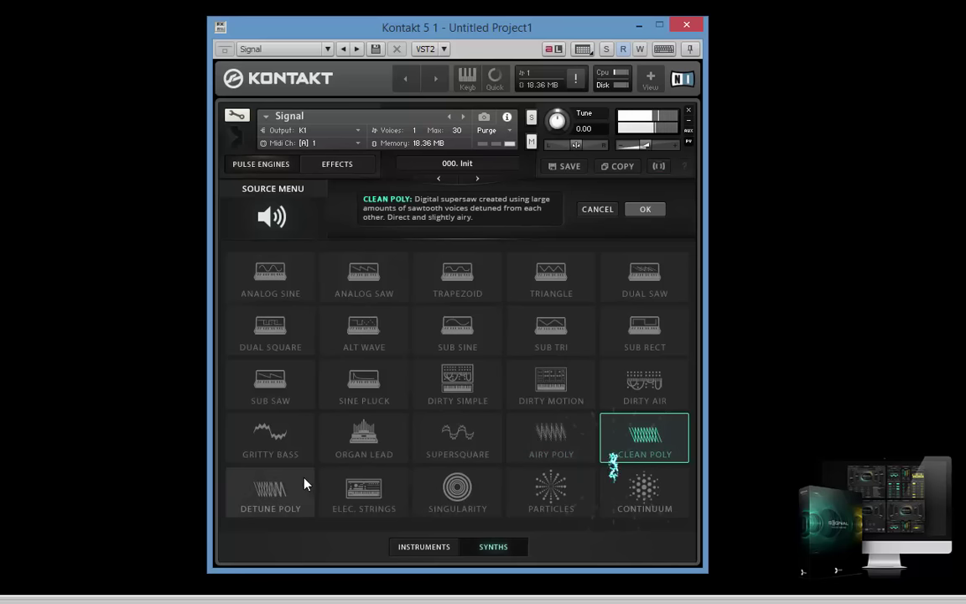
Step: Audition the remaining synth sources: Detune Poly, Elec. Strings, Singularity, Particles and Continuum
left_click(273, 492)
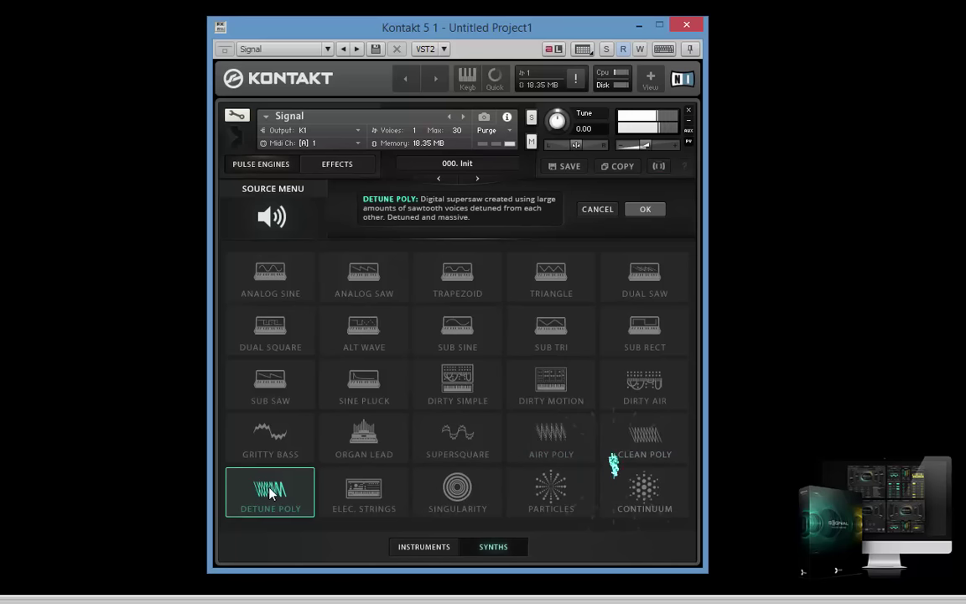
left_click(351, 492)
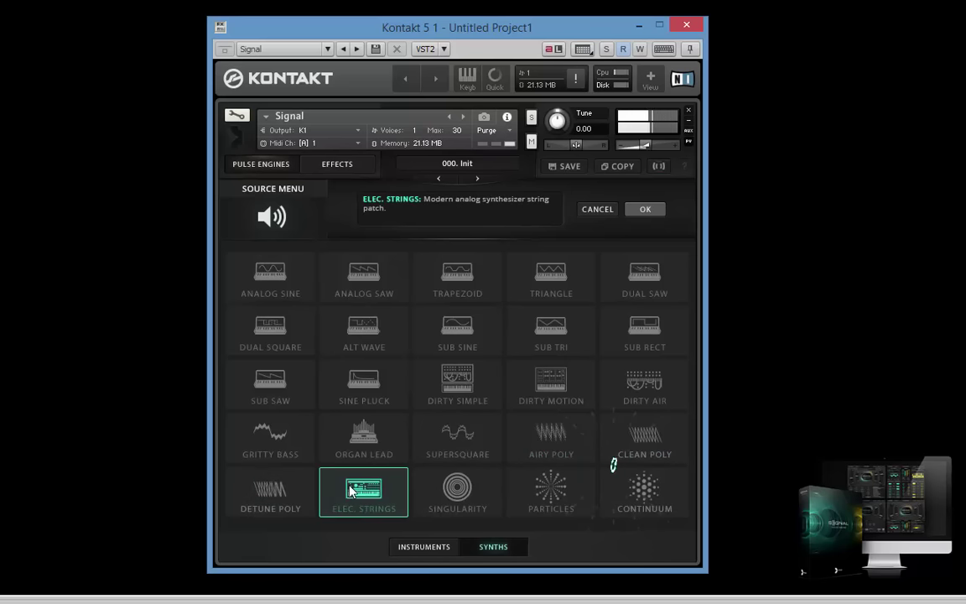
left_click(447, 490)
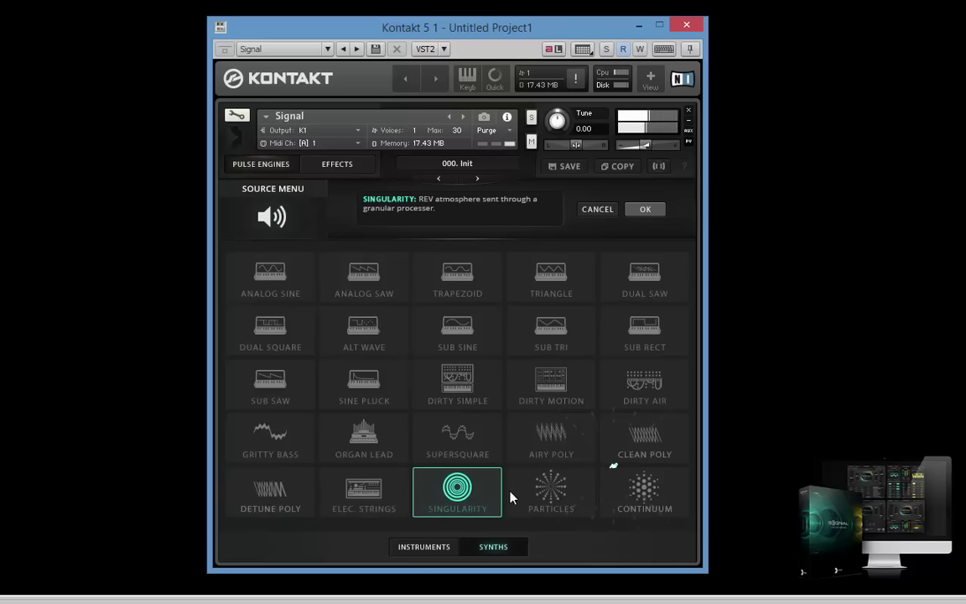
left_click(552, 492)
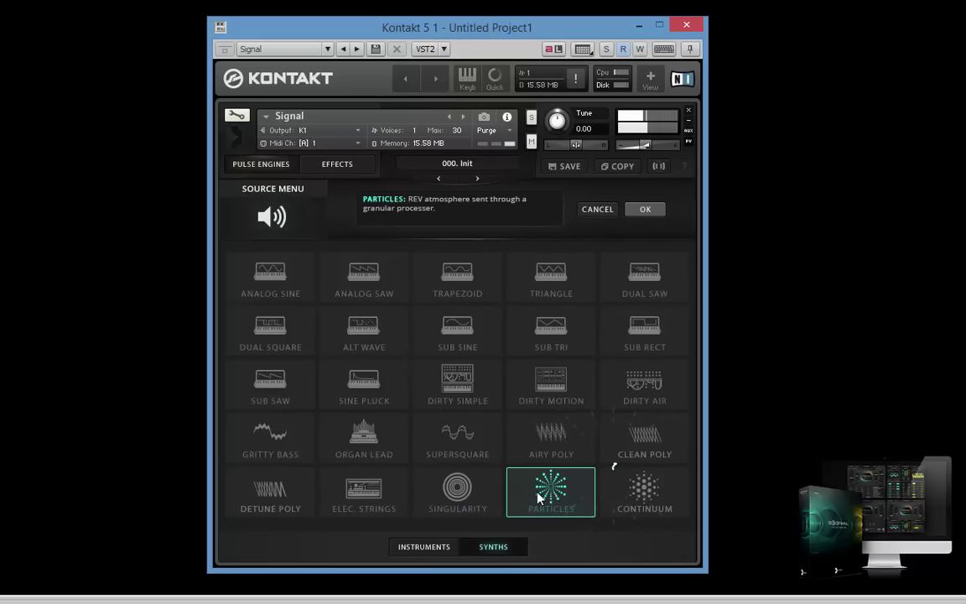
left_click(651, 494)
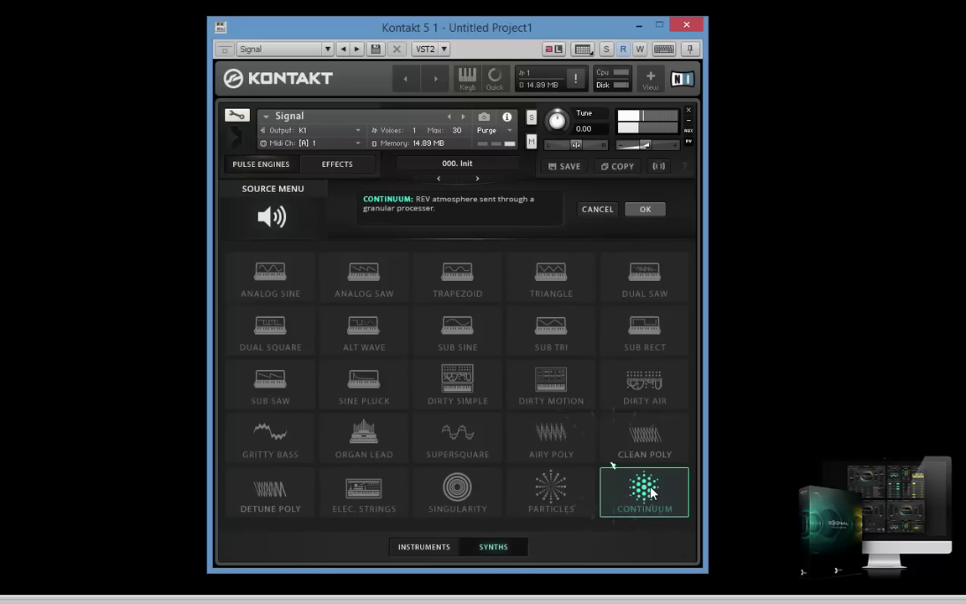
Step: Show the instrument sources and audition Felt Piano, Elec. Piano, Harmonium and Harp
left_click(429, 546)
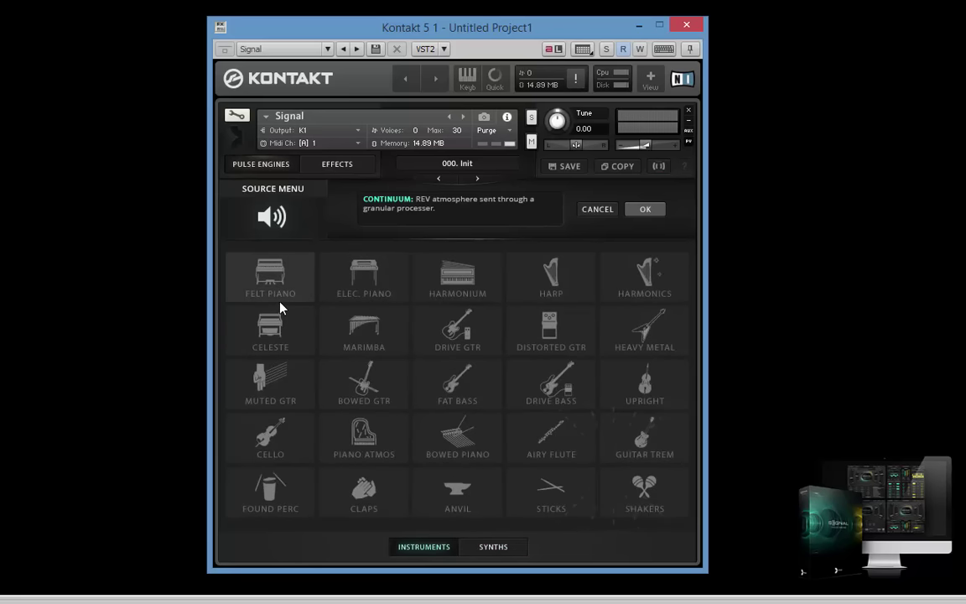
left_click(271, 281)
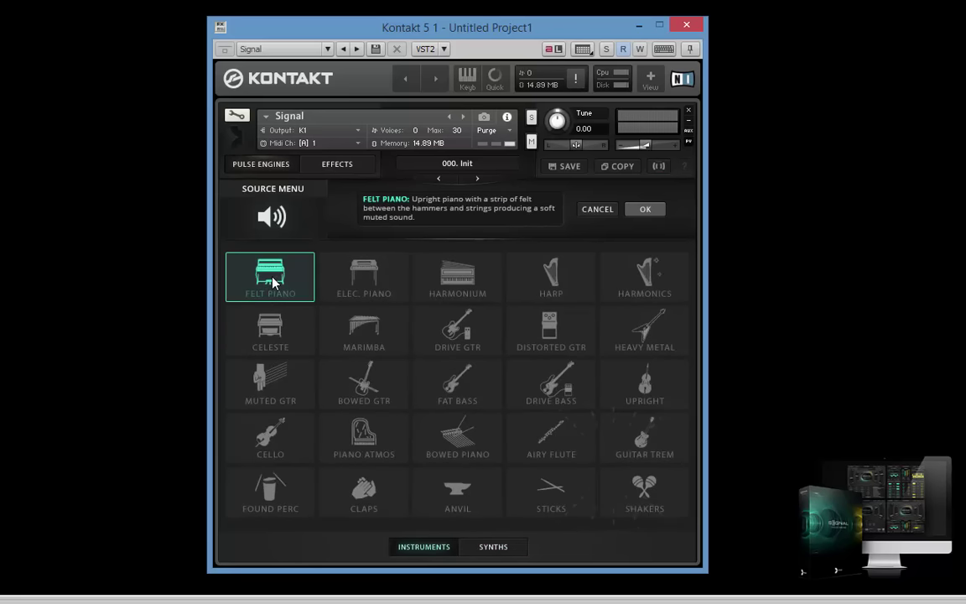
left_click(366, 284)
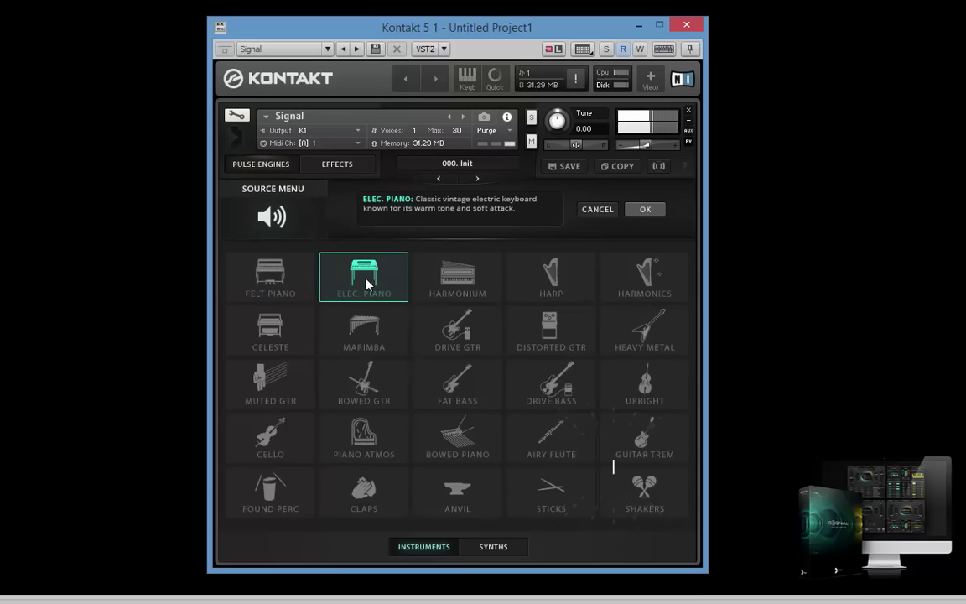
left_click(430, 286)
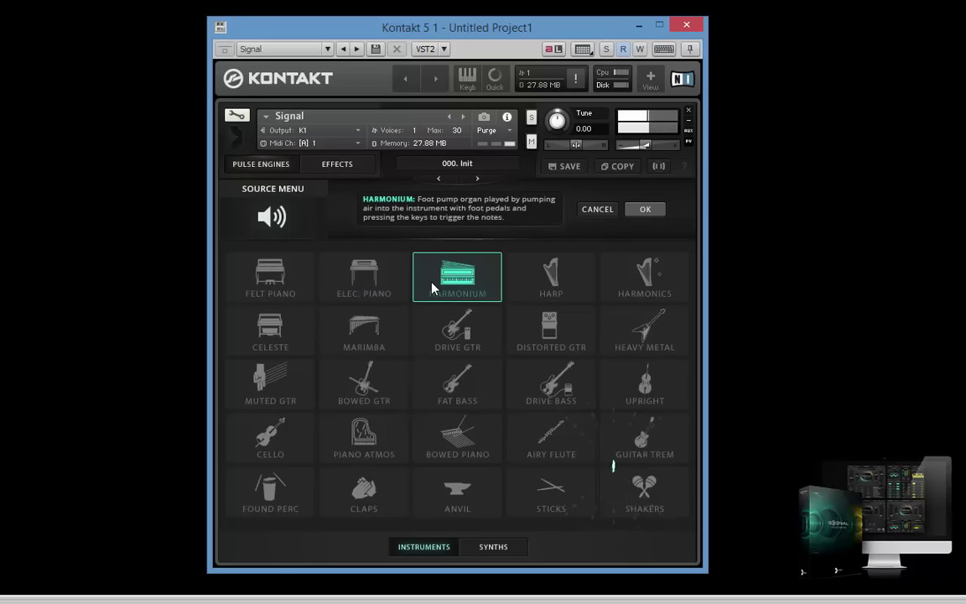
left_click(546, 279)
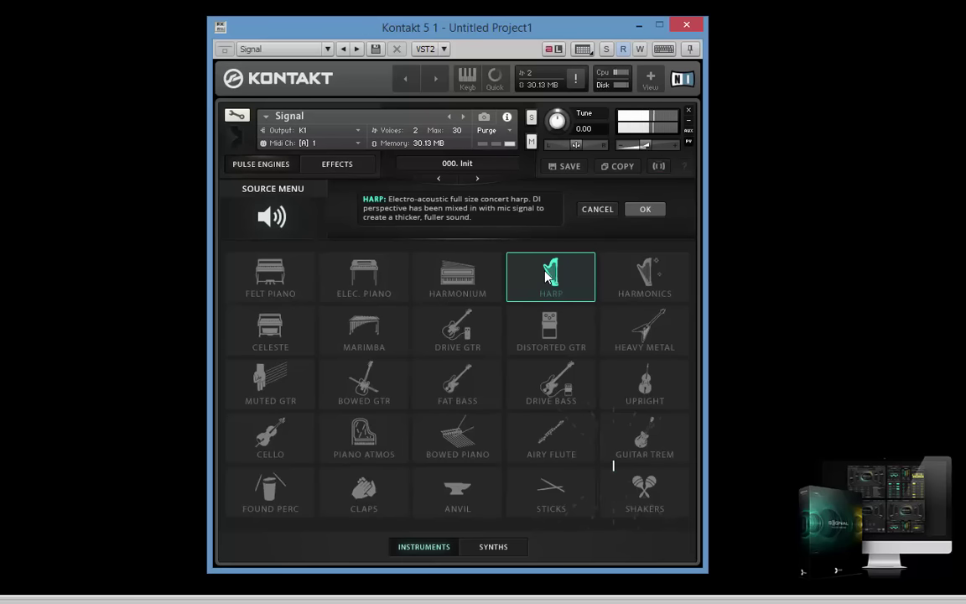
Step: Compare Elec. Piano, Felt Piano, Harmonium and Harp again in quick succession, and audition Harmonics
left_click(359, 283)
left_click(263, 284)
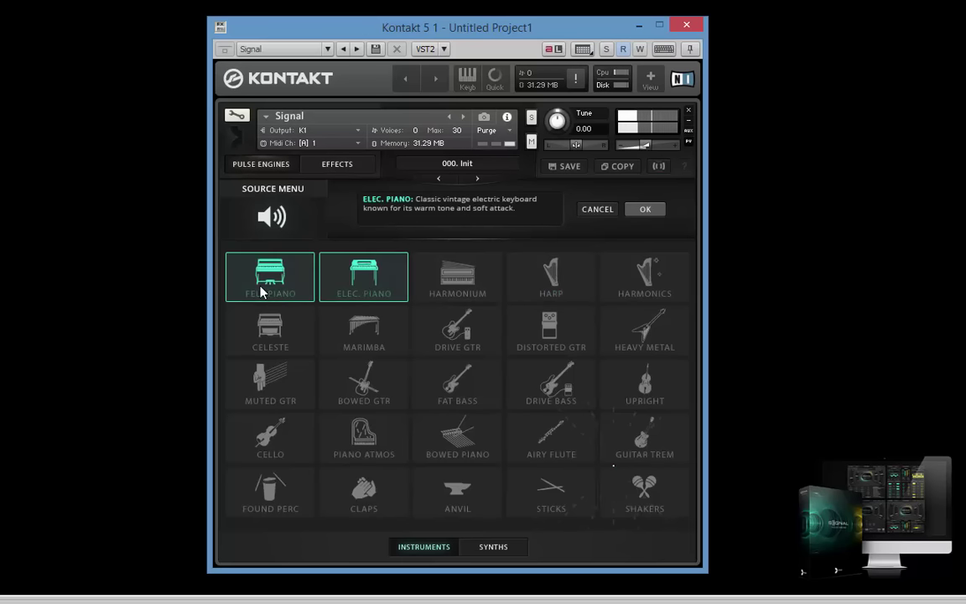
left_click(459, 285)
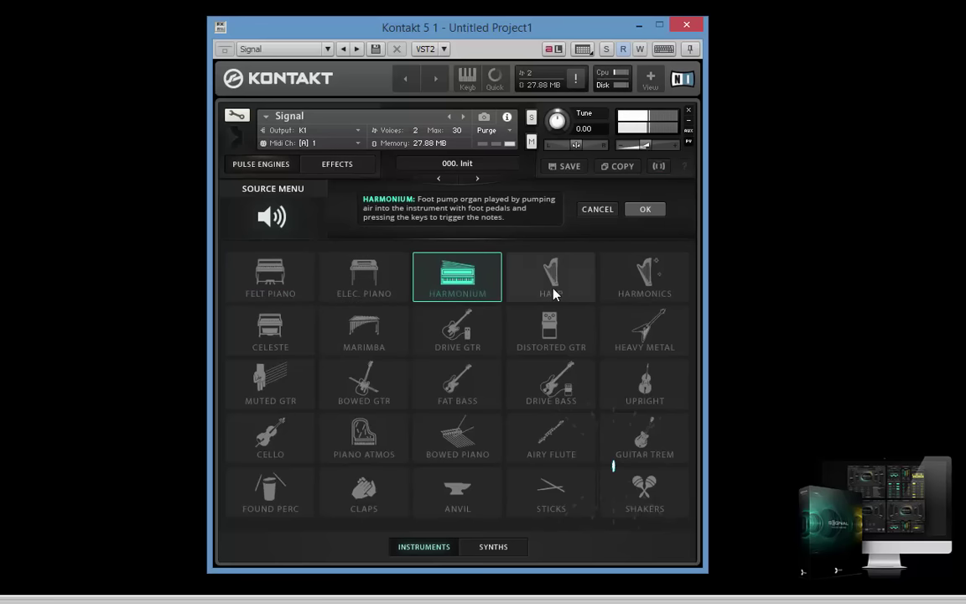
left_click(555, 289)
left_click(627, 289)
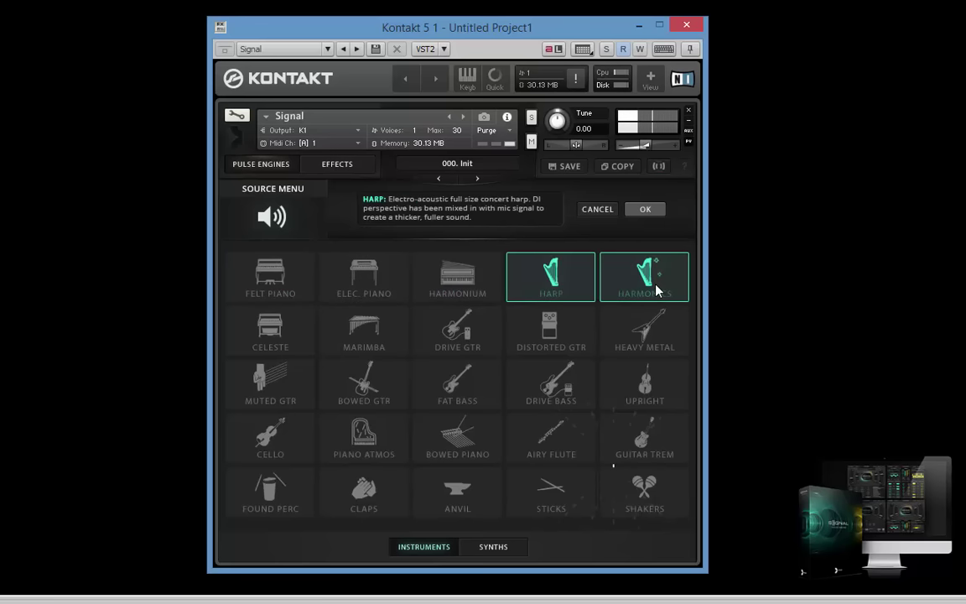
Step: Audition the Celeste, Marimba, Drive Gtr, Distorted Gtr and Heavy Metal instrument sources
left_click(282, 338)
left_click(372, 339)
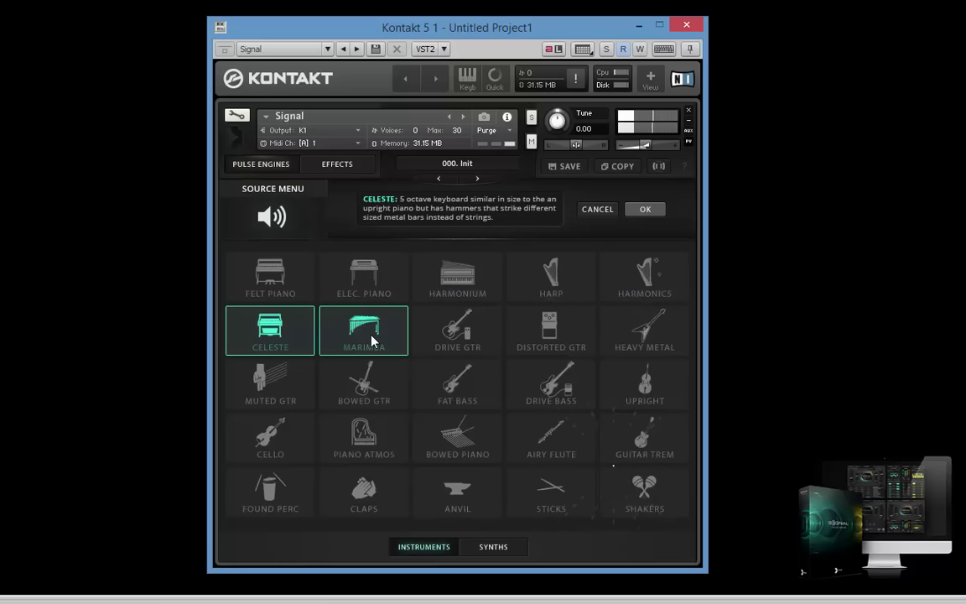
left_click(457, 325)
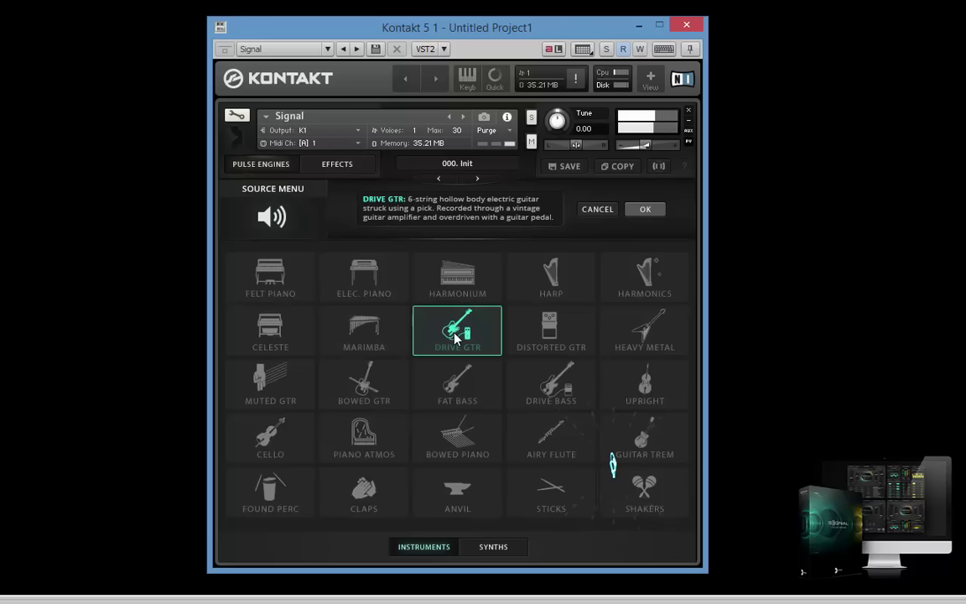
left_click(551, 336)
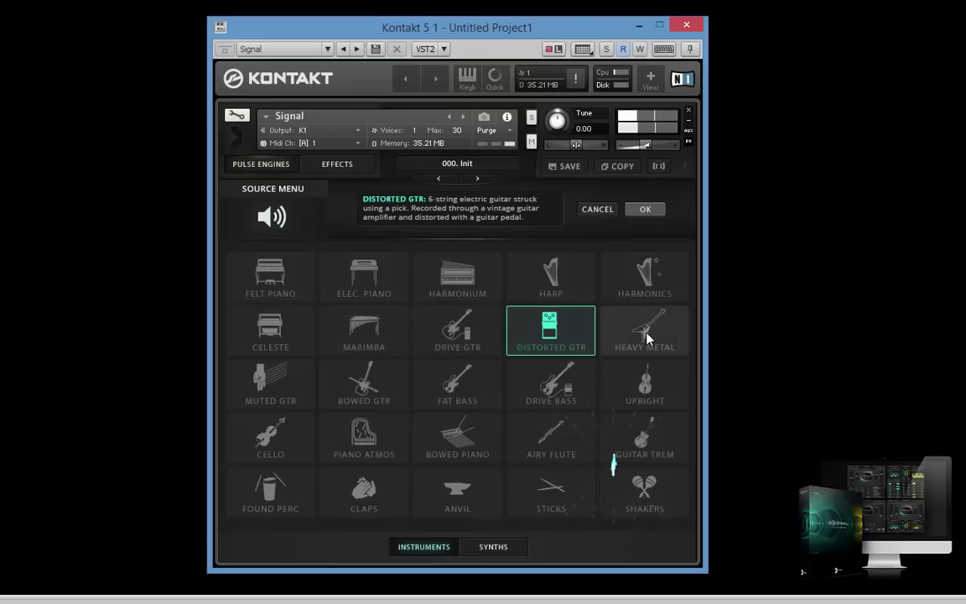
left_click(646, 338)
Step: Audition the Muted Gtr, Bowed Gtr, Fat Bass, Drive Bass and Upright instrument sources
left_click(275, 384)
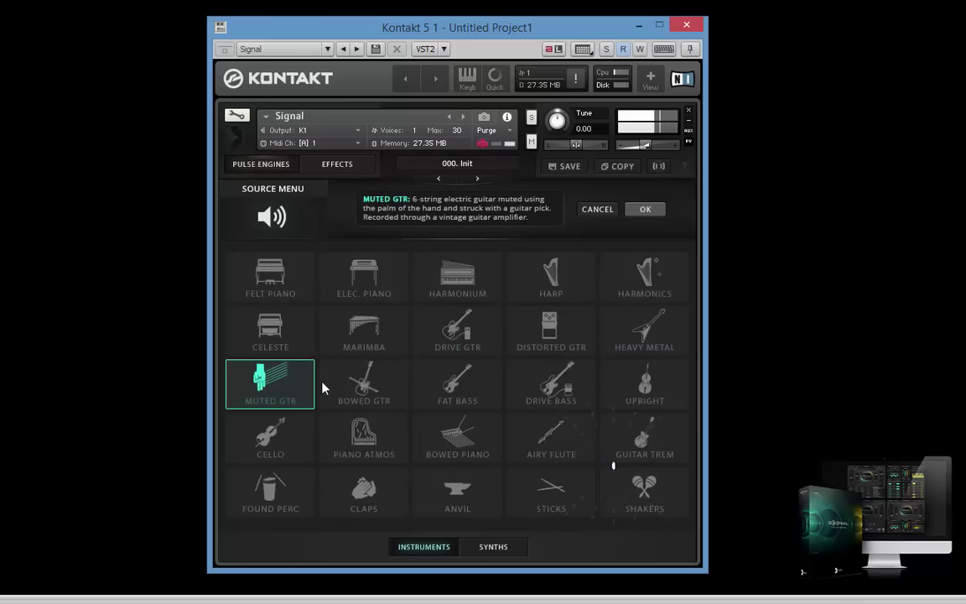
left_click(359, 389)
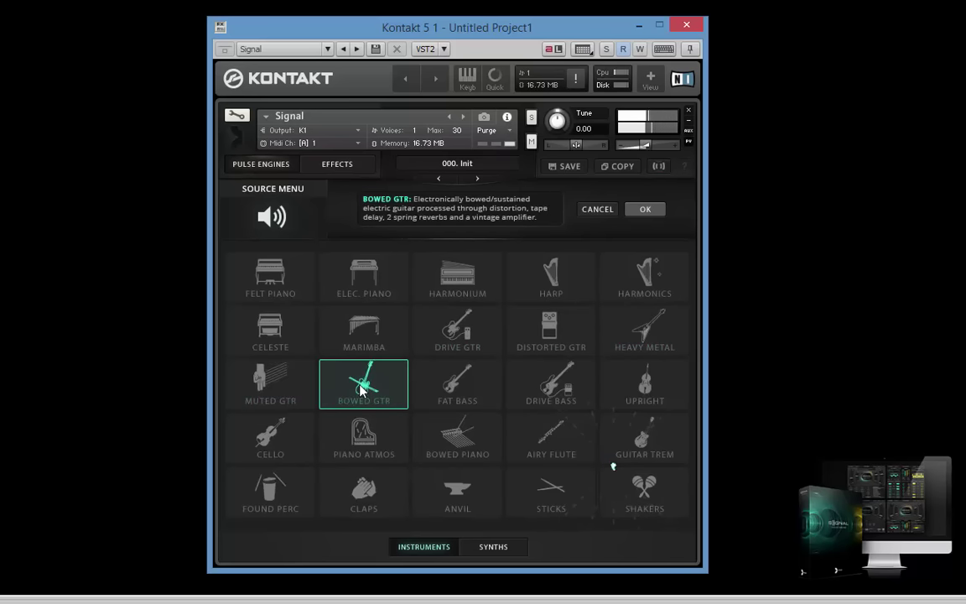
left_click(462, 387)
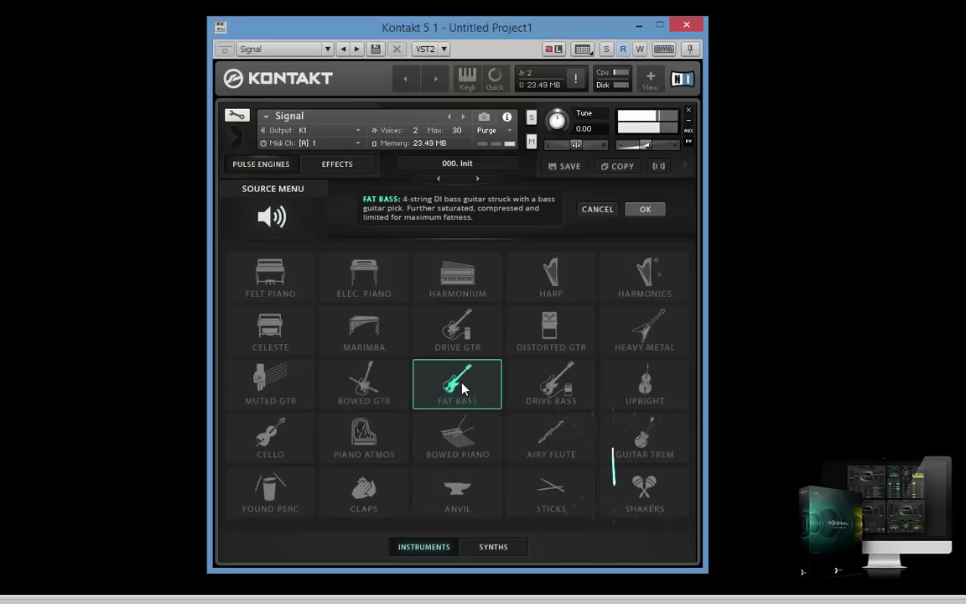
left_click(557, 388)
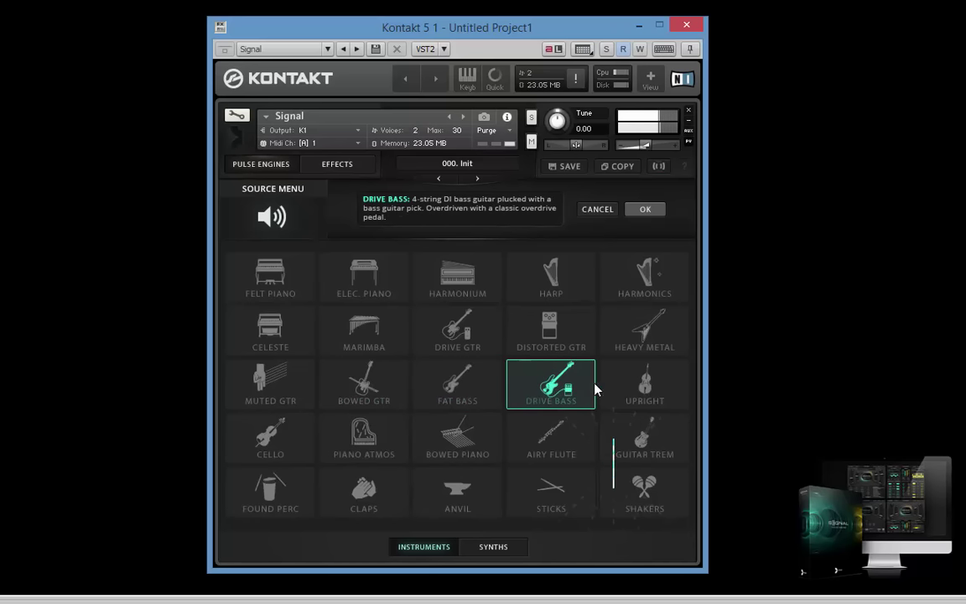
left_click(642, 392)
Step: Audition the Cello, Piano Atmos, Bowed Piano, Airy Flute and Guitar Trem instrument sources
left_click(280, 440)
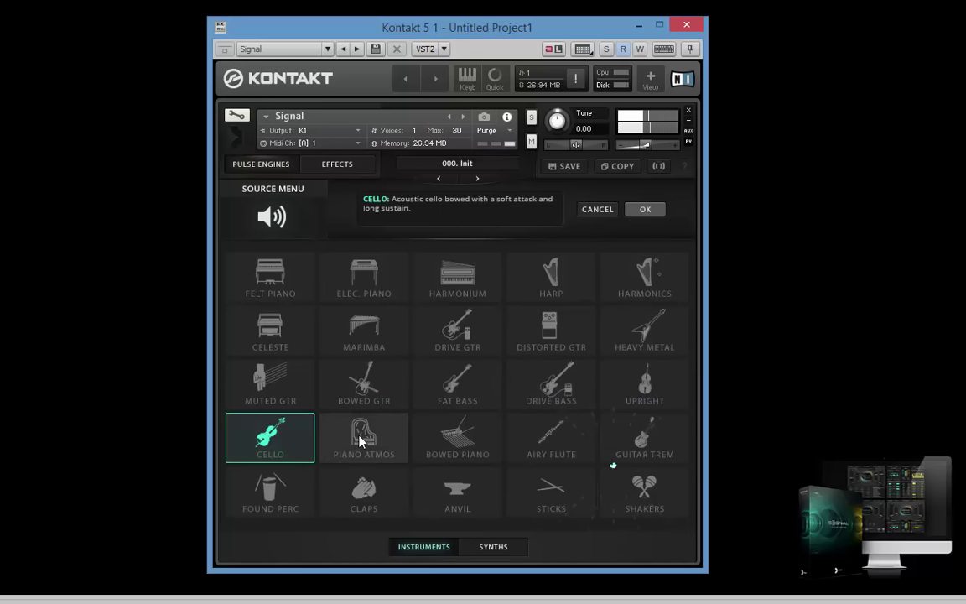
left_click(361, 439)
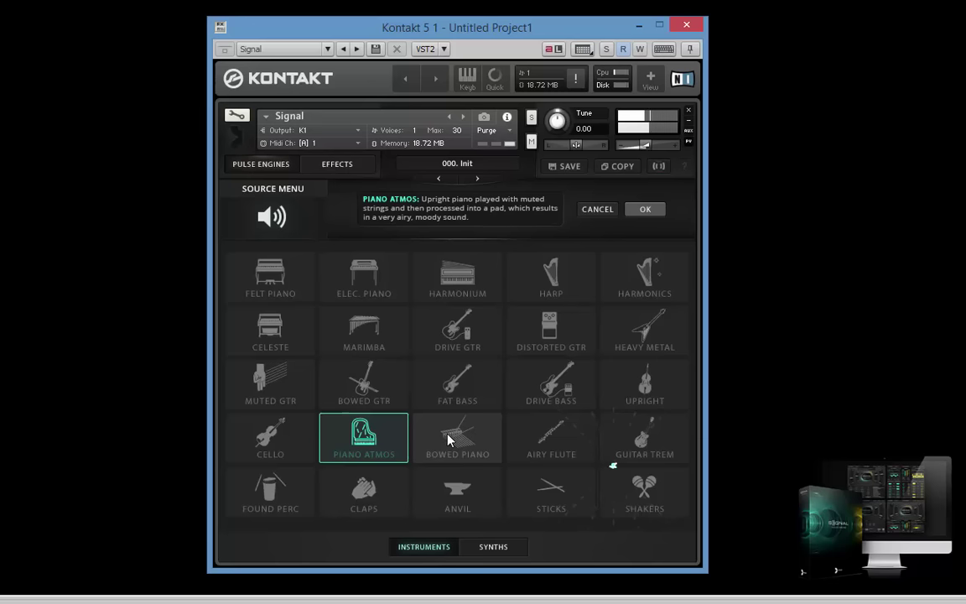
left_click(449, 439)
left_click(550, 438)
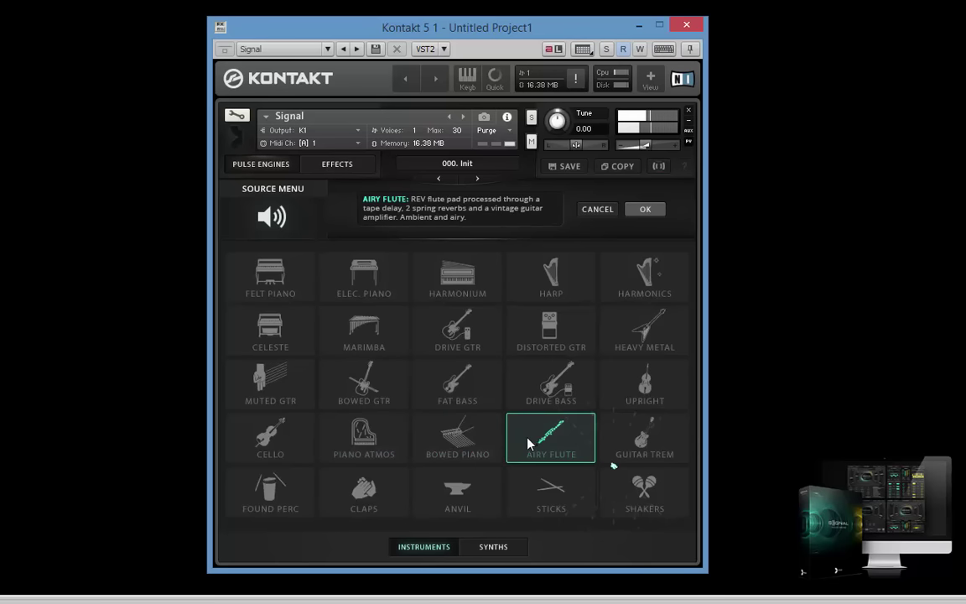
left_click(651, 443)
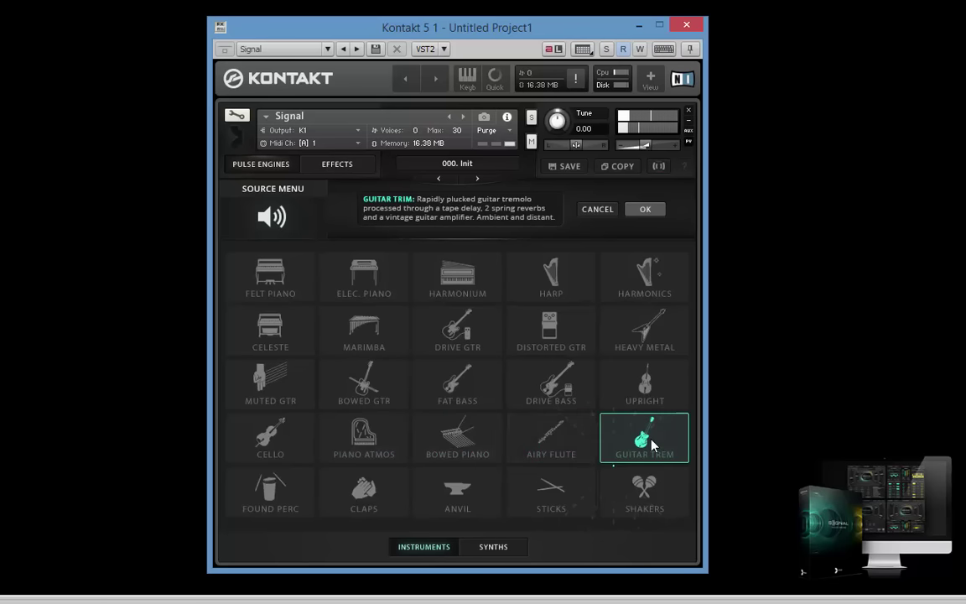
Step: Audition the percussive instrument sources: Found Perc, Claps, Anvil, Sticks and Shakers
left_click(282, 496)
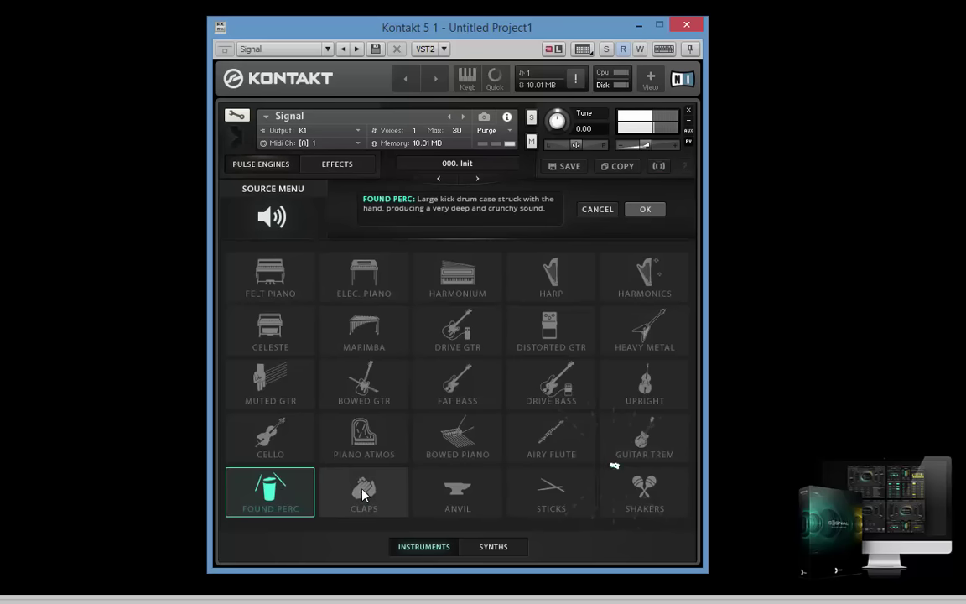
left_click(362, 495)
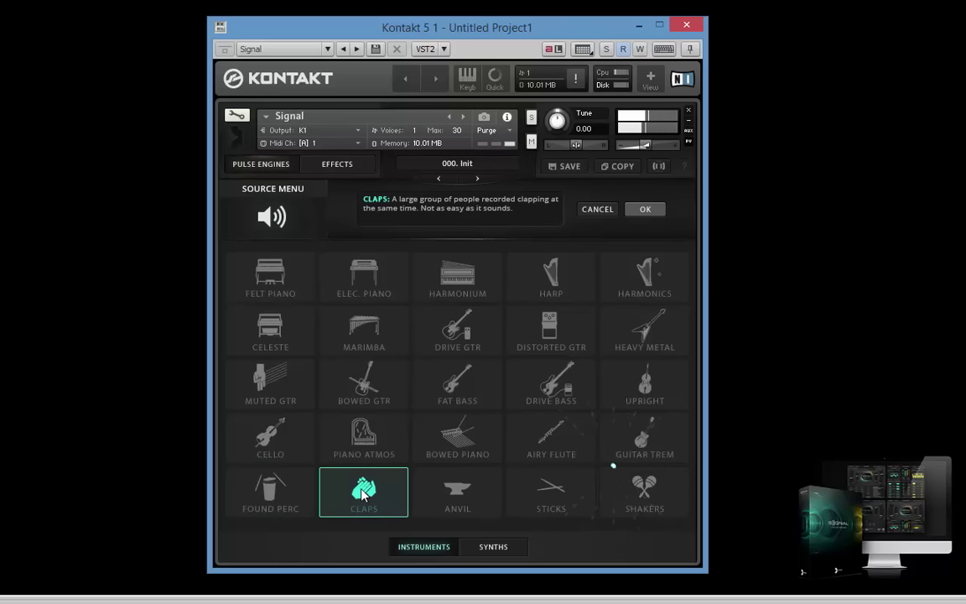
left_click(457, 495)
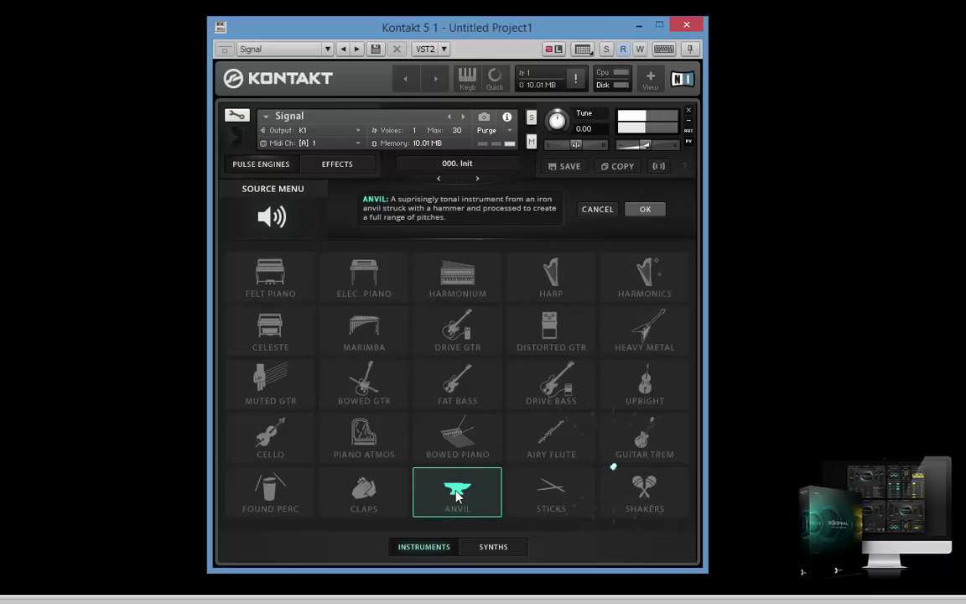
left_click(555, 495)
left_click(653, 495)
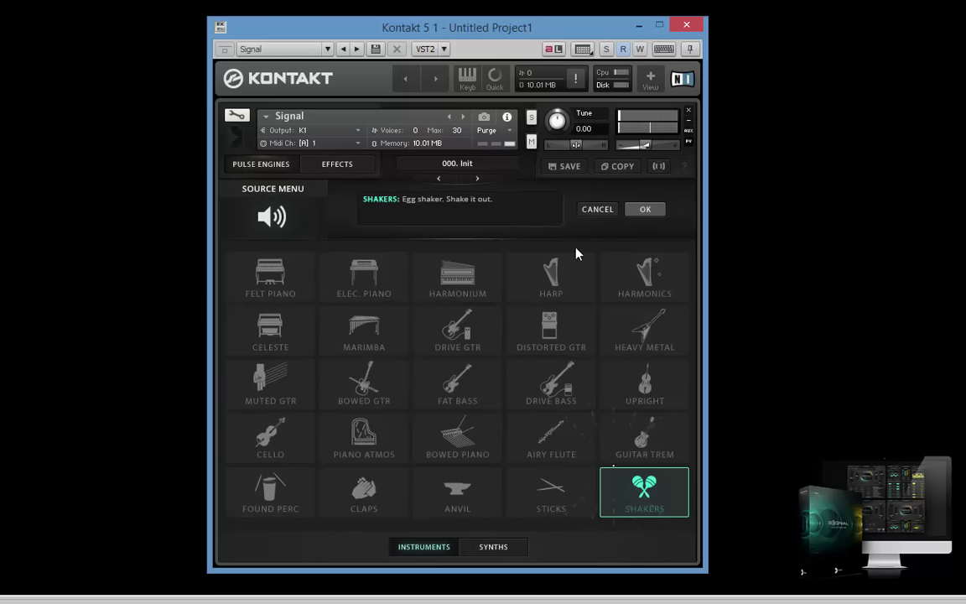
Step: Show the synth sources again and audition Particles, Supersquare and Dirty Motion
left_click(494, 546)
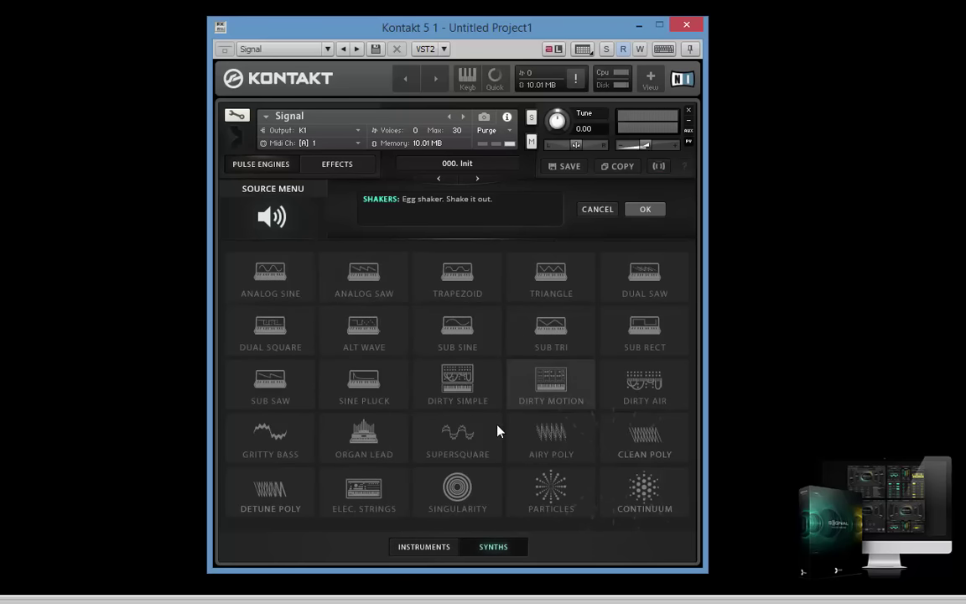
left_click(556, 496)
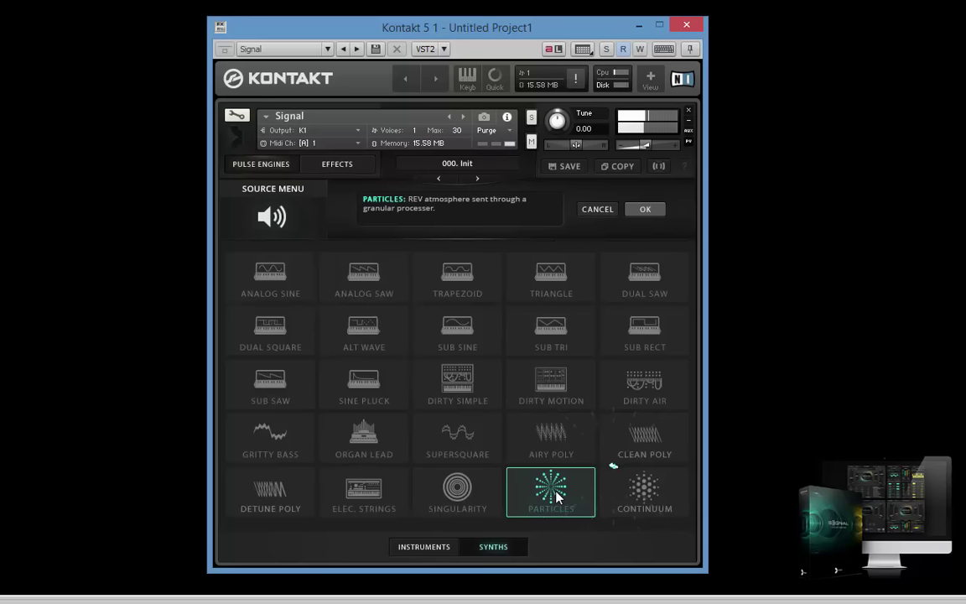
left_click(483, 439)
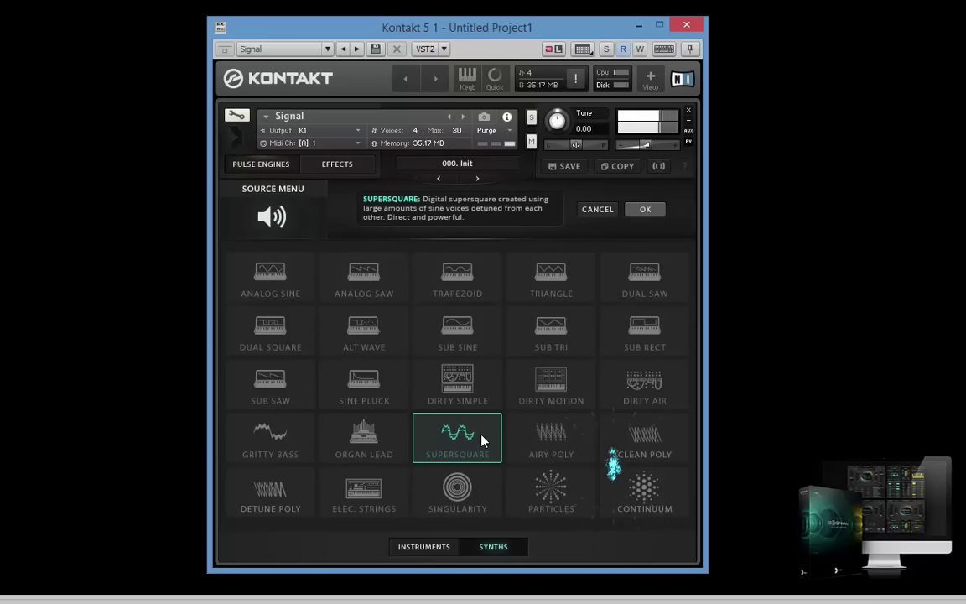
left_click(572, 389)
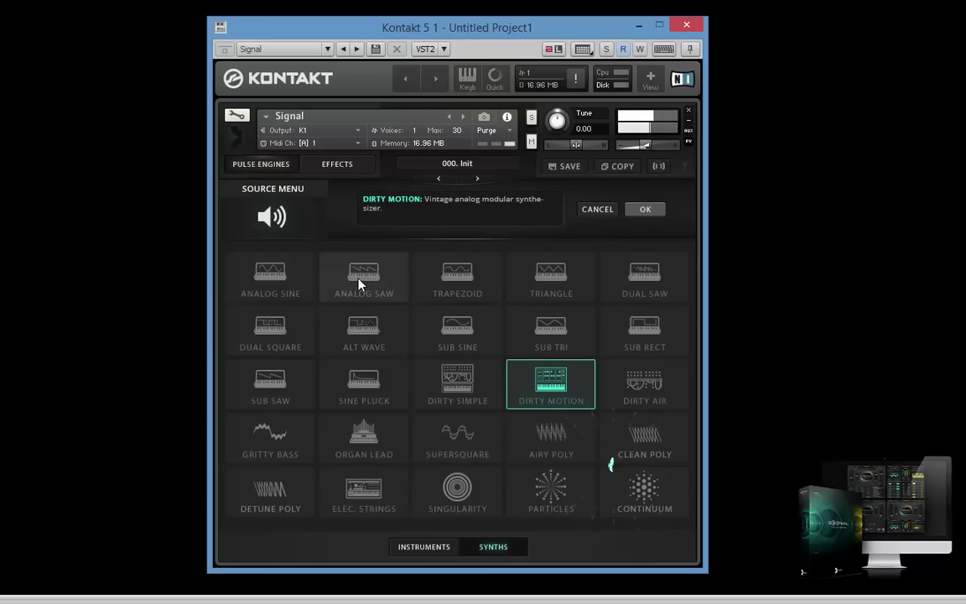
Step: Compare the Sub Sine, Sub Tri and Alt Wave synth sources, repeating Sub Sine and Sub Tri before auditioning Sub Rect
left_click(451, 333)
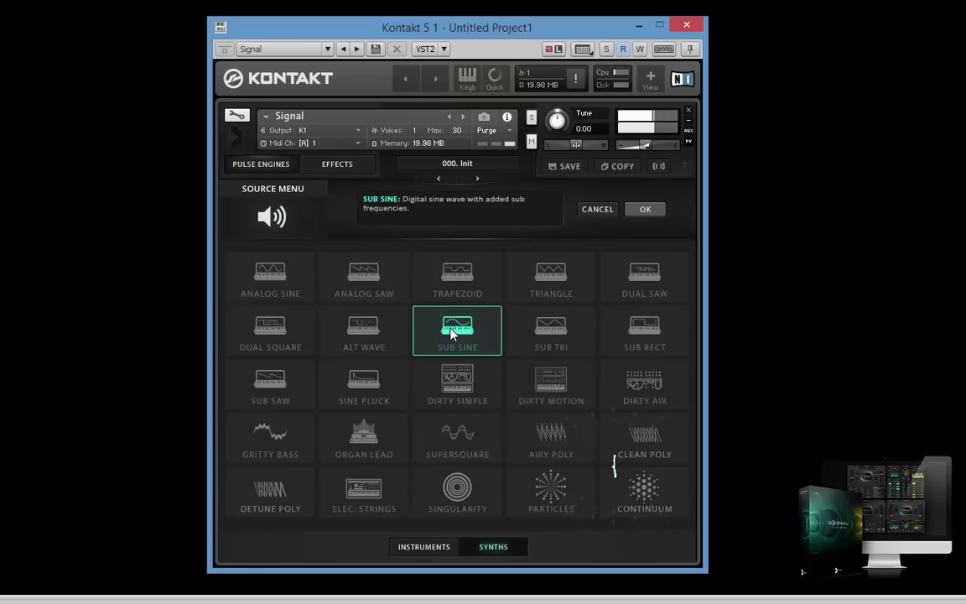
left_click(528, 339)
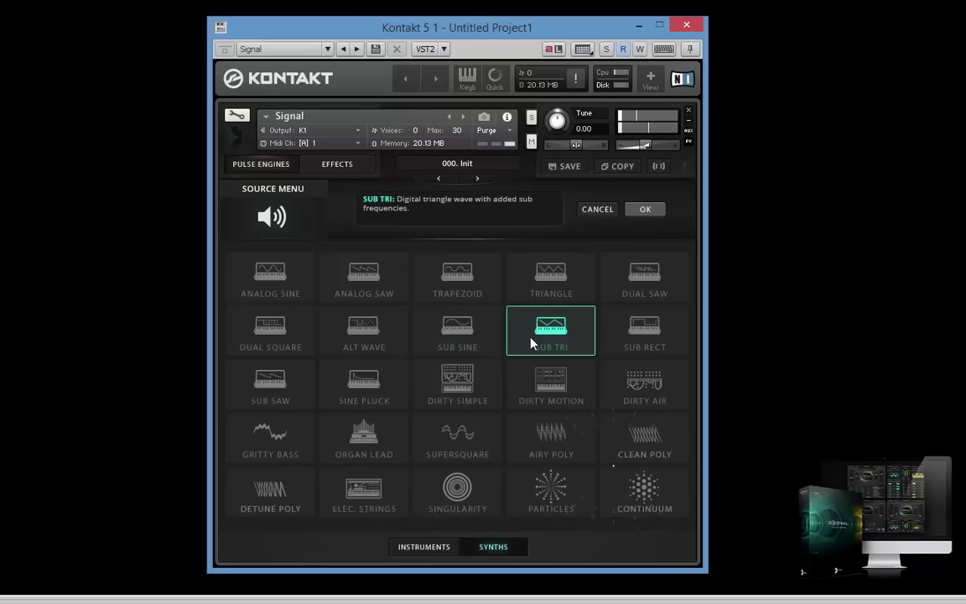
left_click(375, 342)
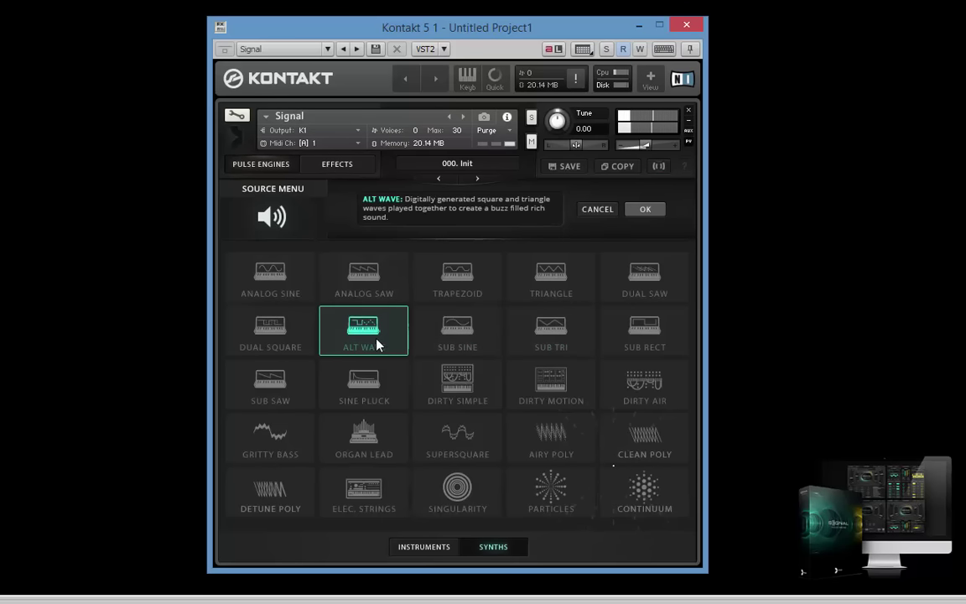
left_click(439, 341)
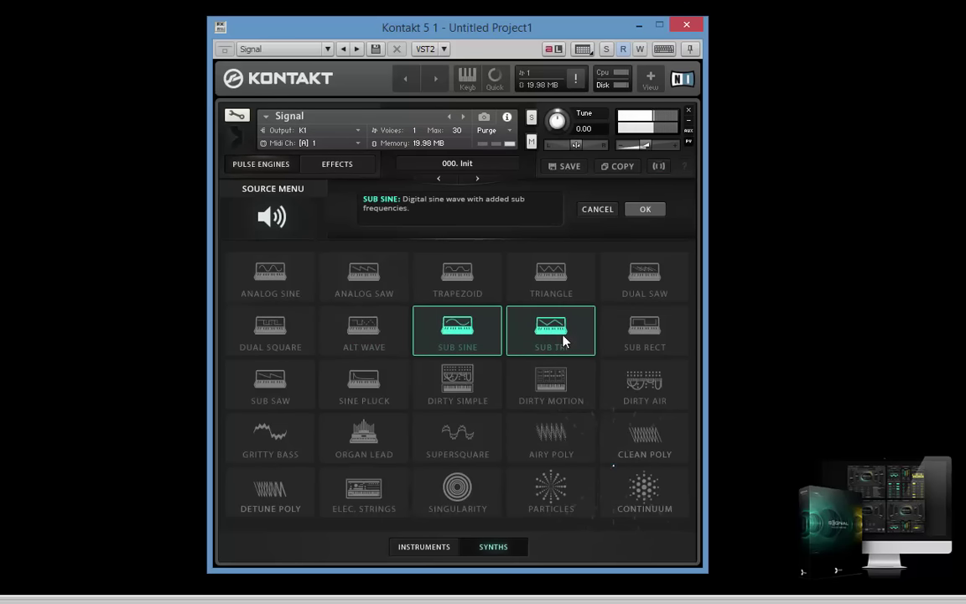
left_click(563, 339)
left_click(642, 349)
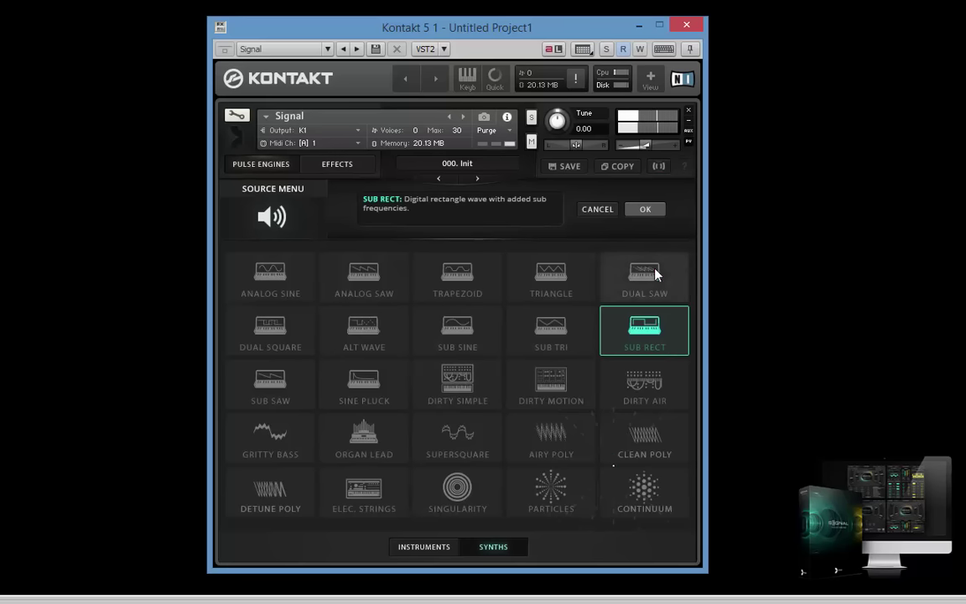
Step: Audition Dual Saw, Triangle and Dual Saw again, followed by the Sub Rect, Sub Sine and Sub Tri synth sources
left_click(611, 283)
left_click(561, 286)
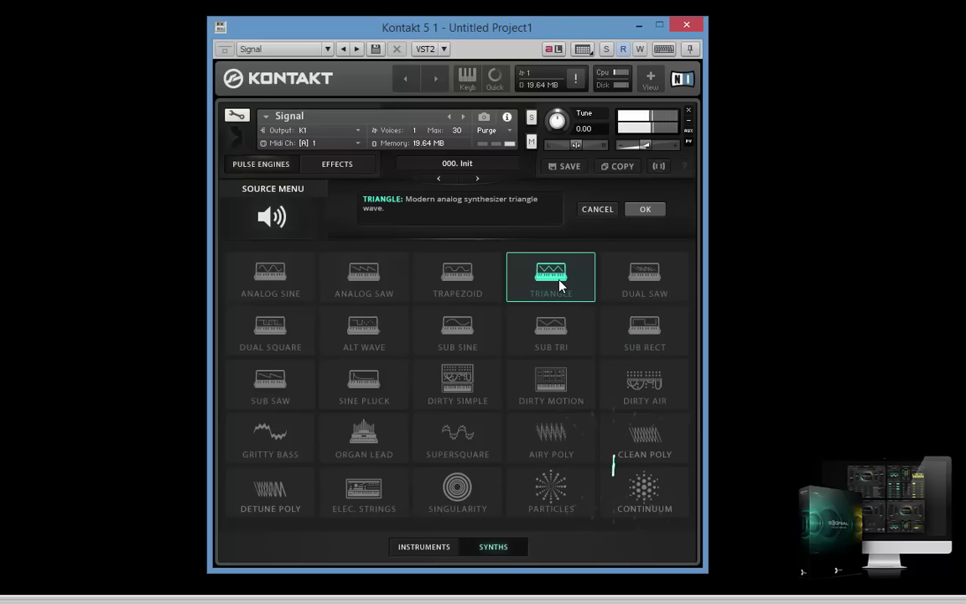
left_click(628, 281)
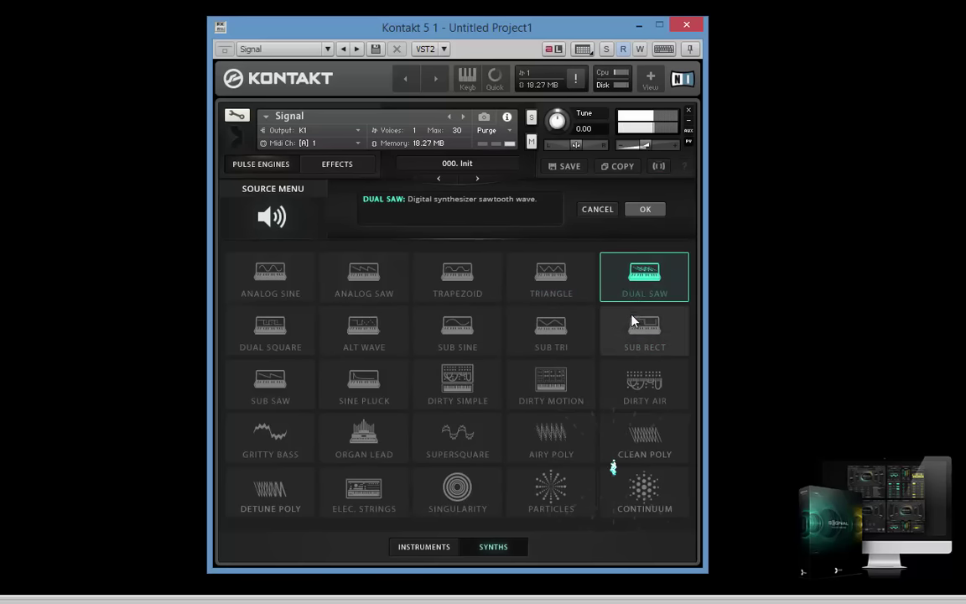
left_click(633, 321)
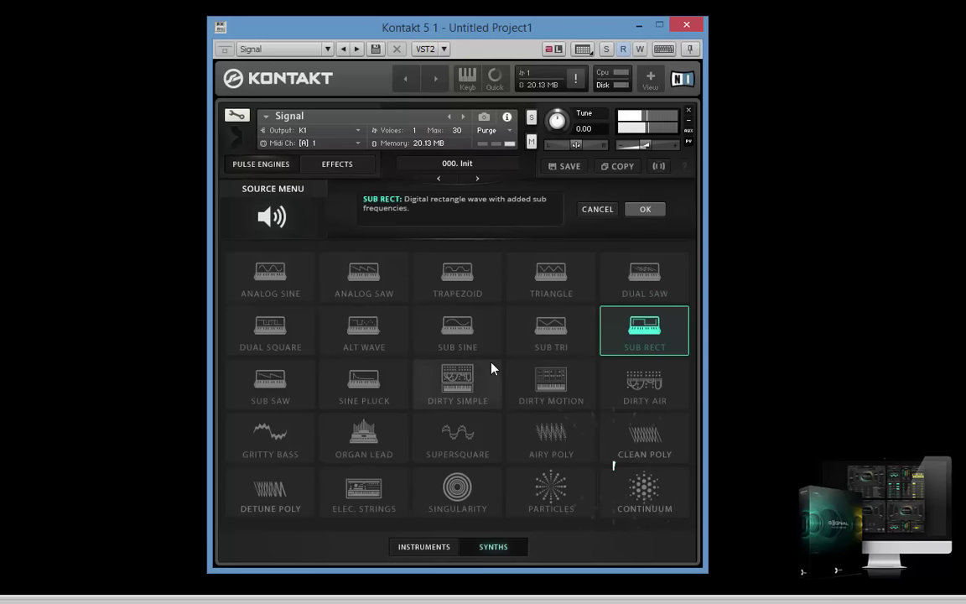
left_click(458, 343)
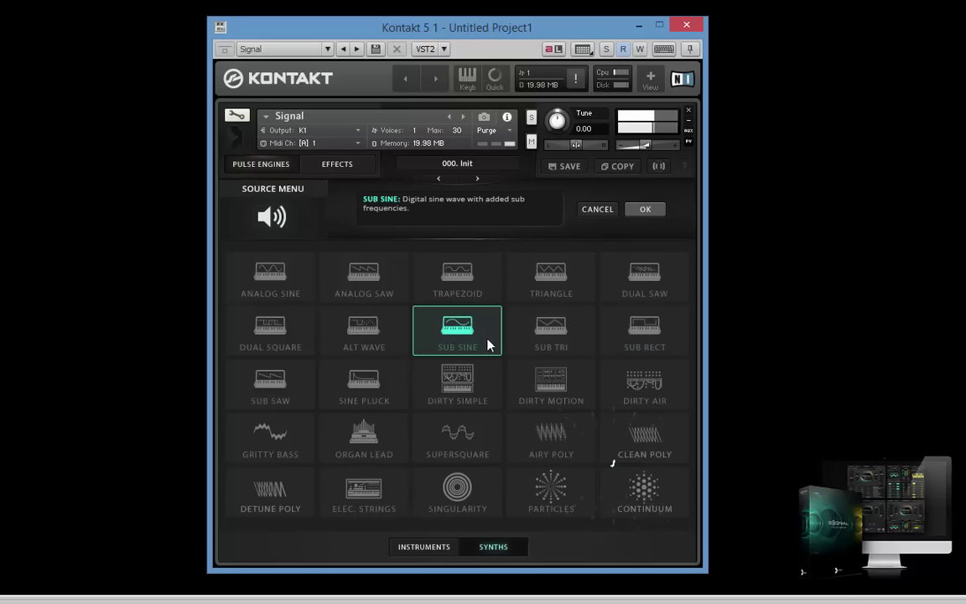
left_click(547, 339)
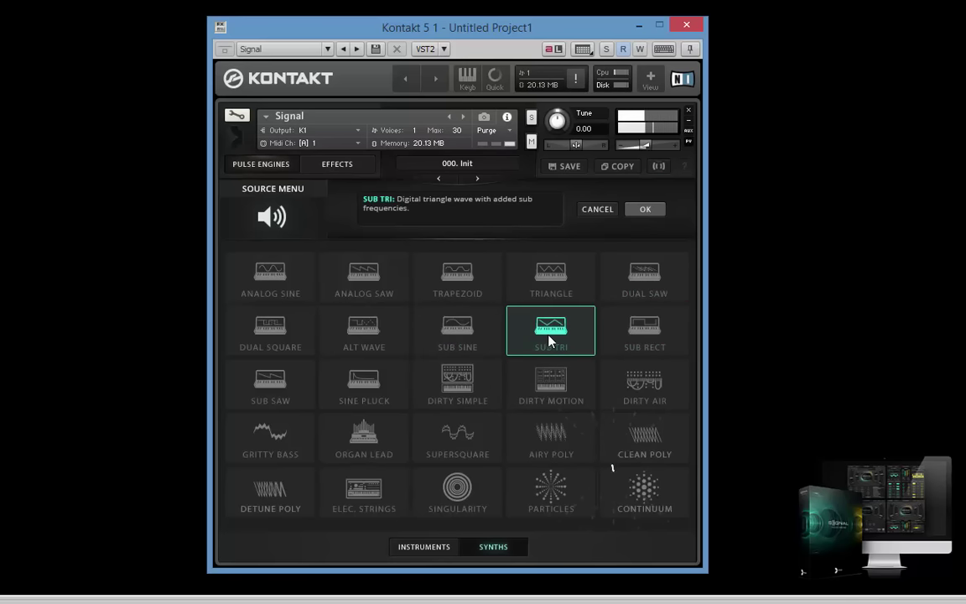
Step: Audition the Dirty Simple, Sine Pluck and Sub Saw synth sources, and replay Sub Sine and Sub Tri
left_click(474, 401)
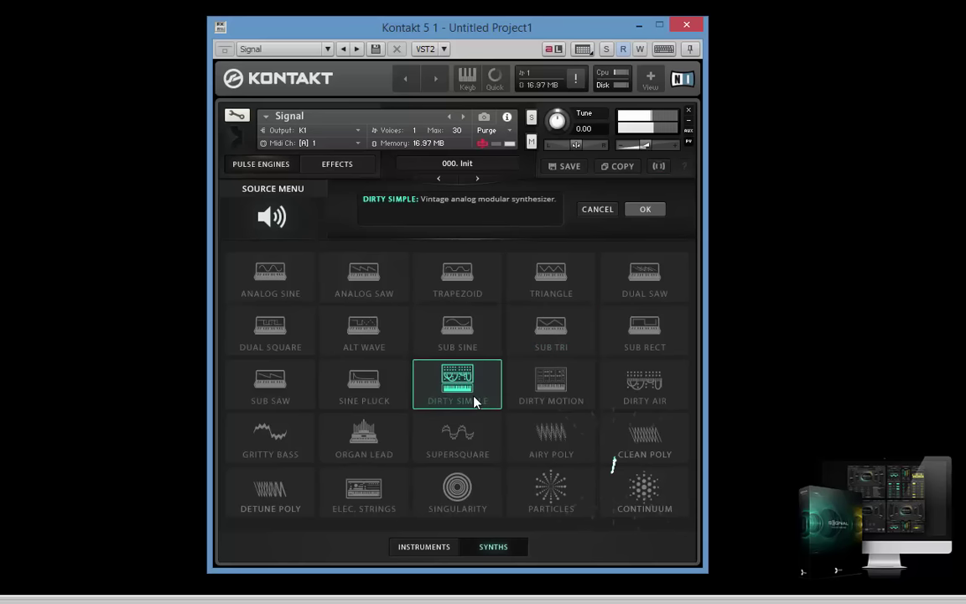
left_click(388, 393)
left_click(277, 391)
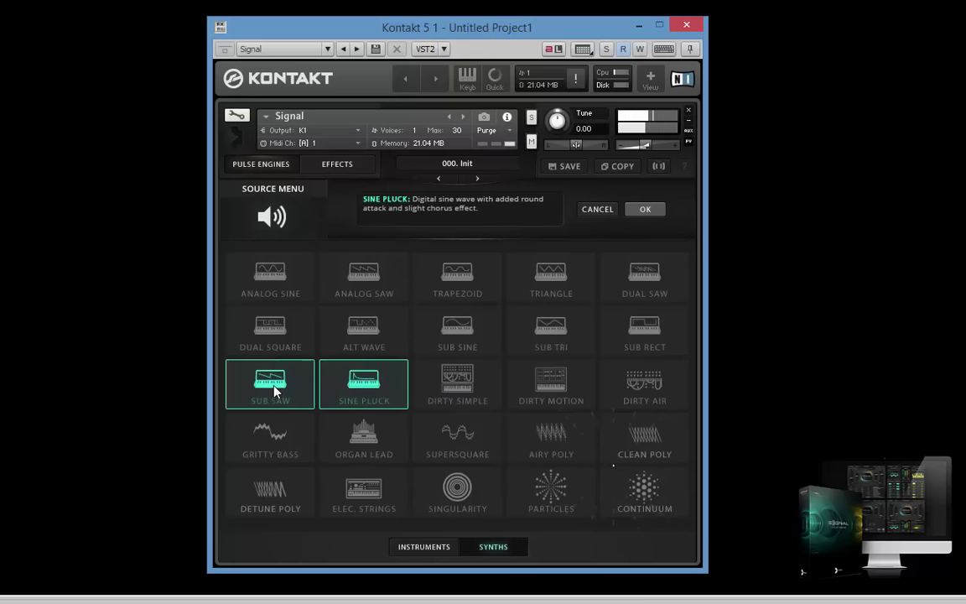
left_click(471, 352)
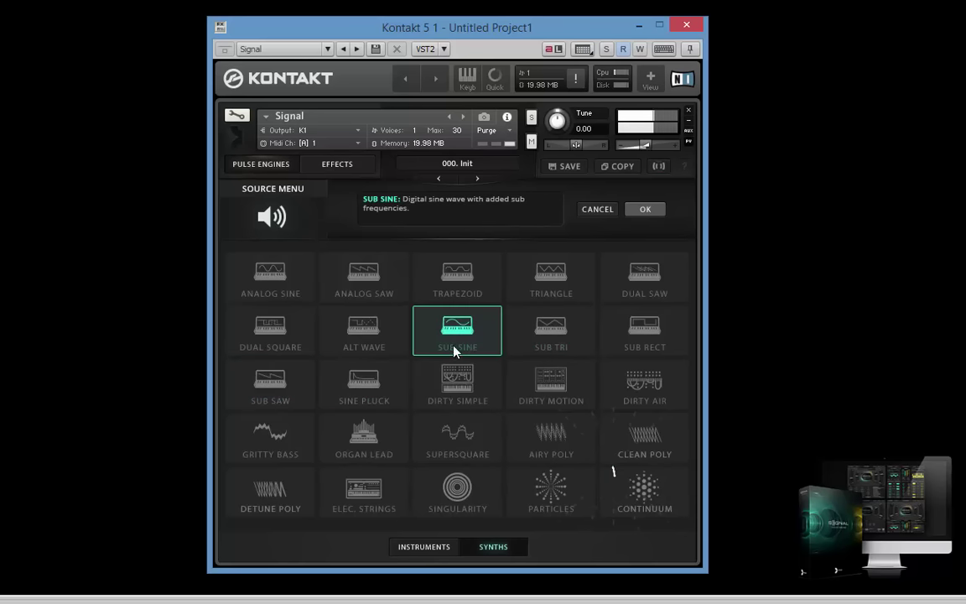
left_click(549, 339)
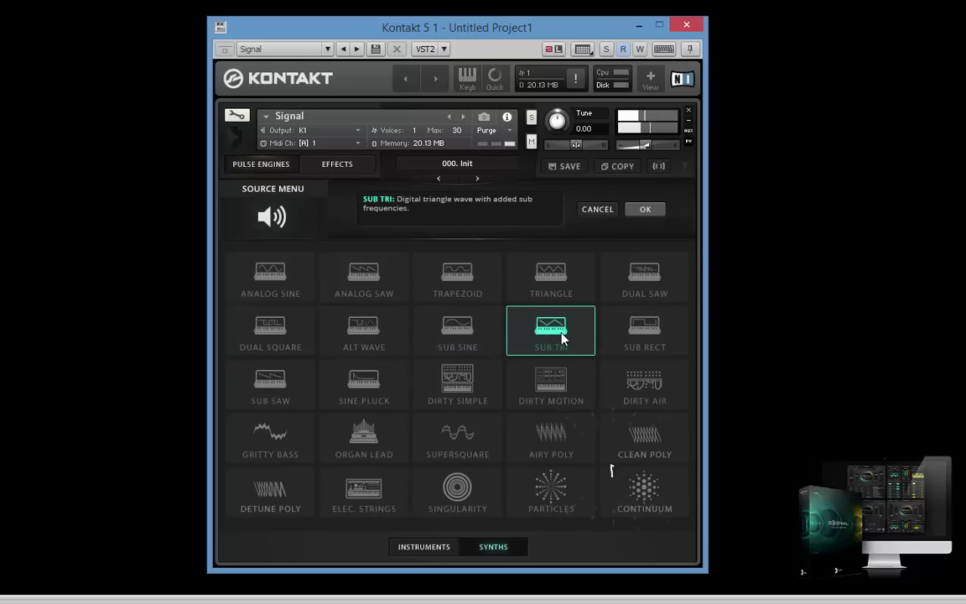
Step: Audition the Airy Poly and Supersquare synth sources again and select Organ Lead
left_click(555, 454)
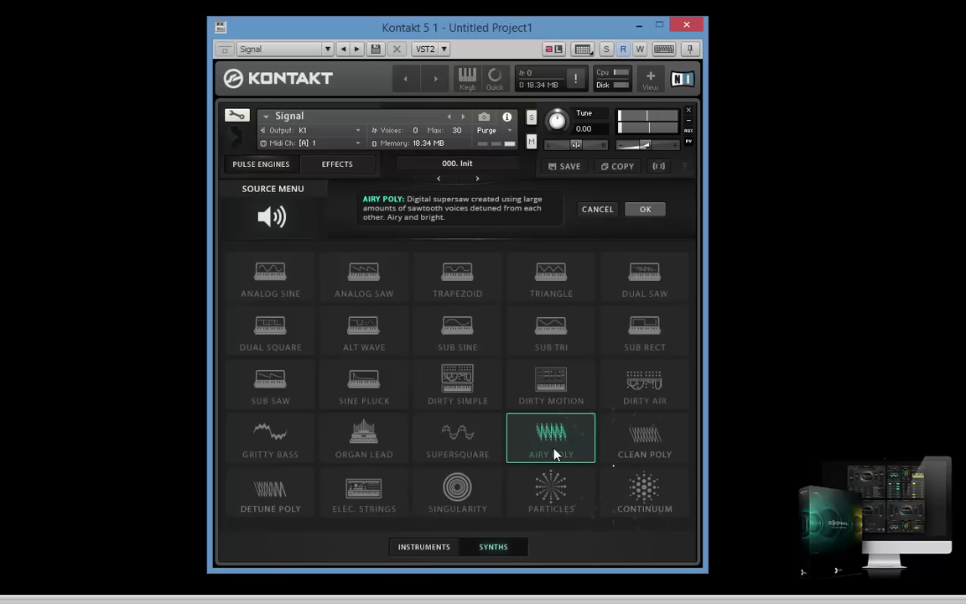
left_click(457, 443)
left_click(371, 445, "ctrl")
left_click(371, 444)
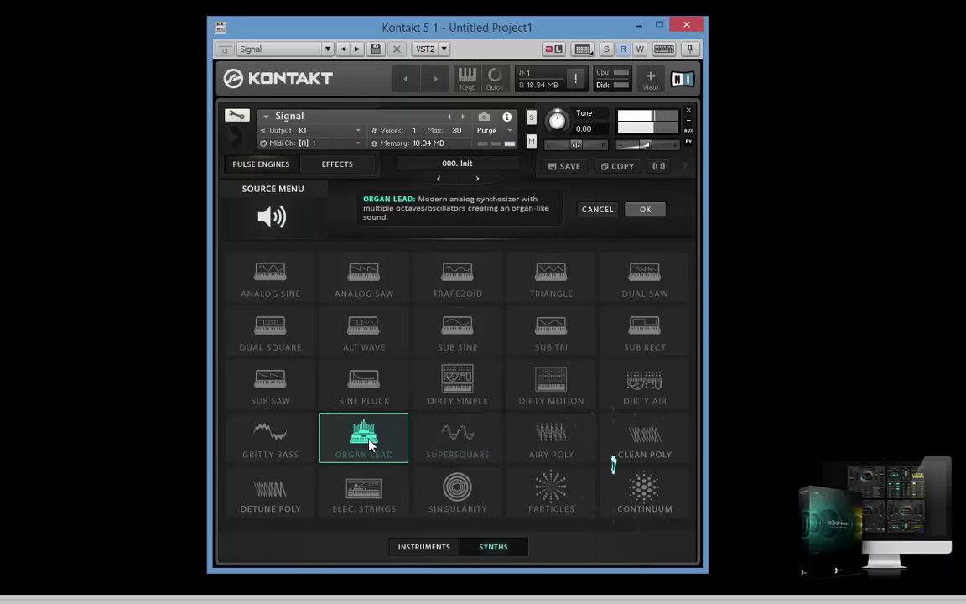
Step: Audition the Gritty Bass, Elec. Strings, Sub Tri and Sub Sine synth sources
left_click(255, 444, "ctrl")
left_click(259, 444)
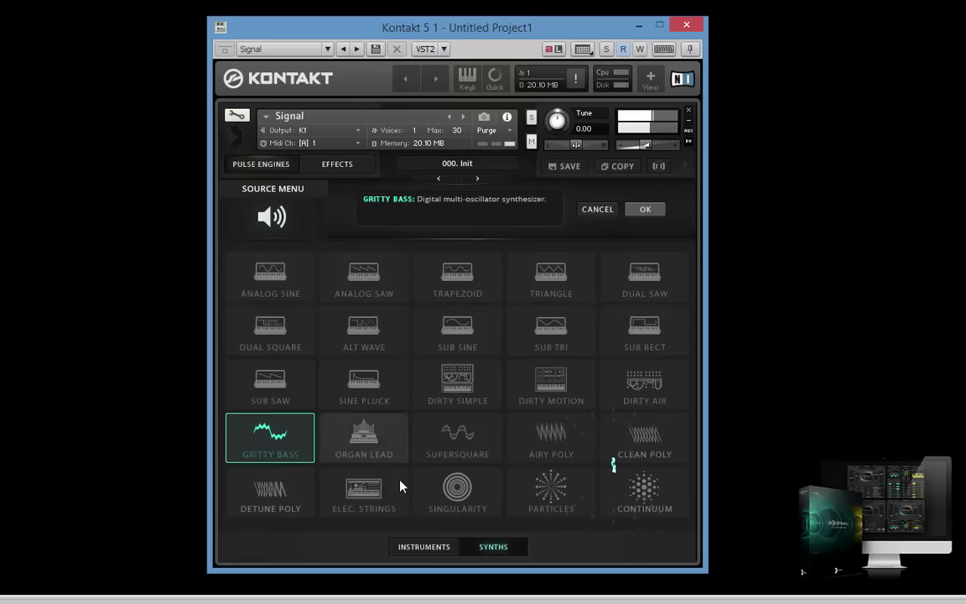
left_click(366, 489)
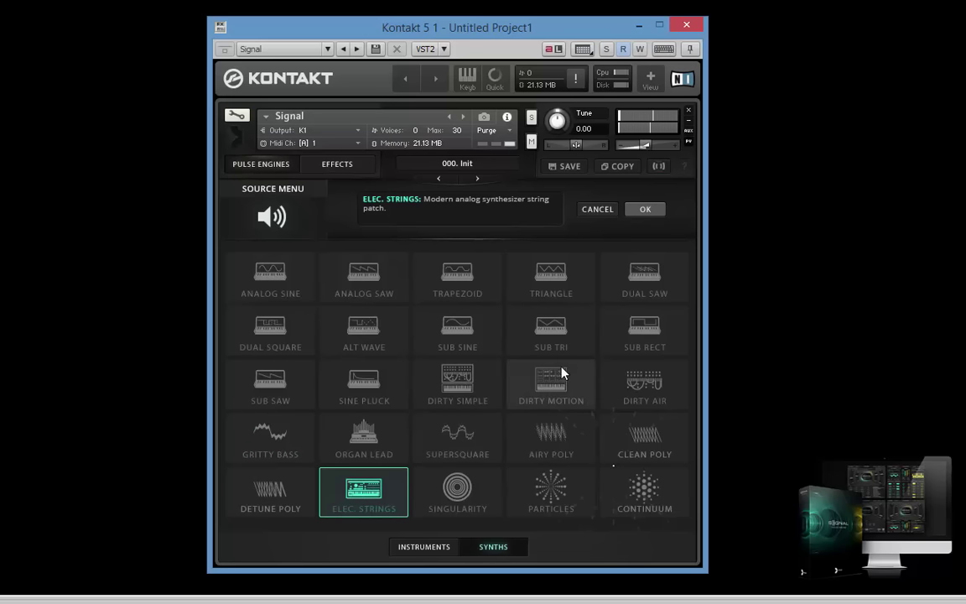
left_click(559, 334)
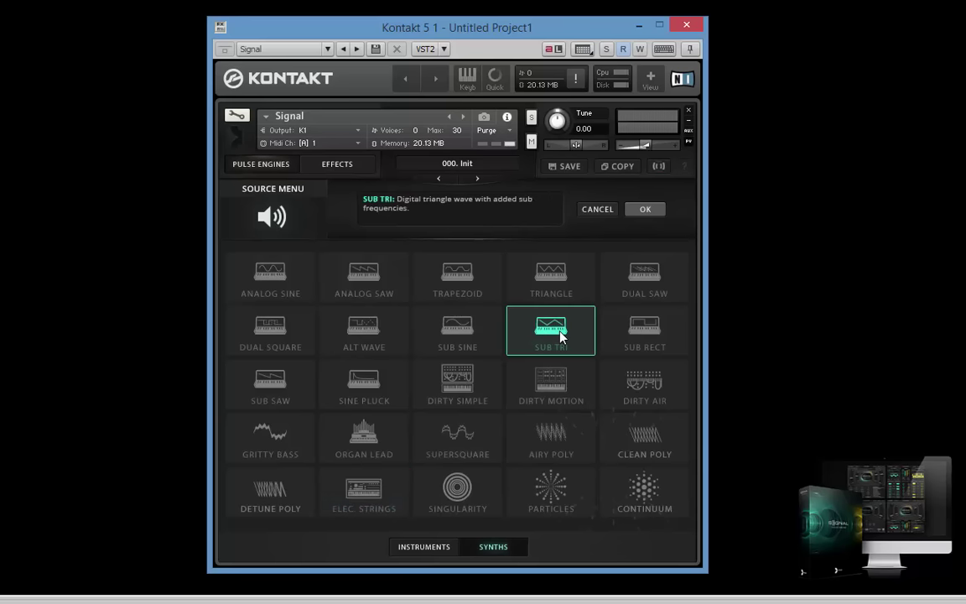
left_click(453, 334)
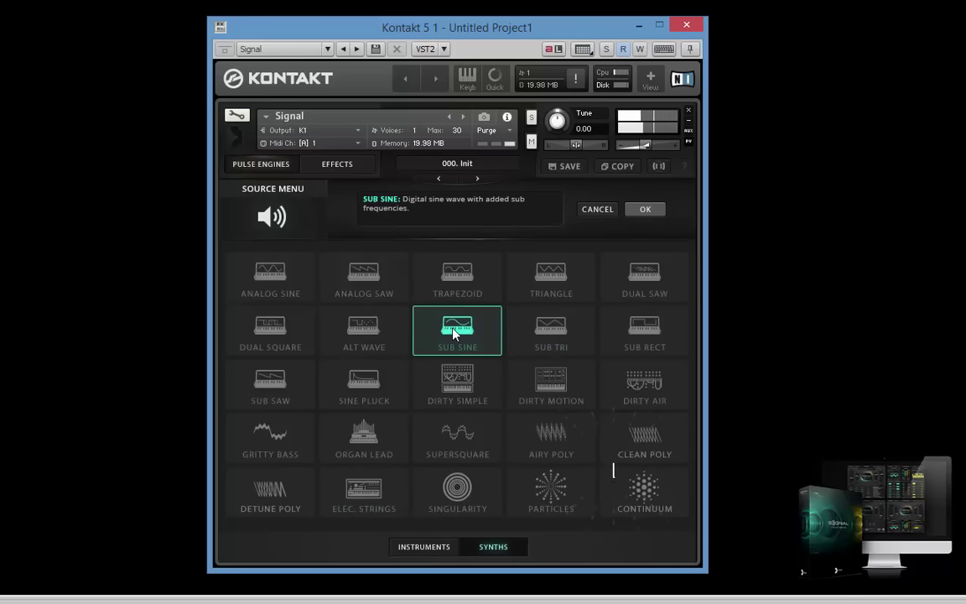
Step: Audition Analog Saw and load Analog Sine as the source for Pulse Engine A
left_click(361, 287)
left_click(284, 278)
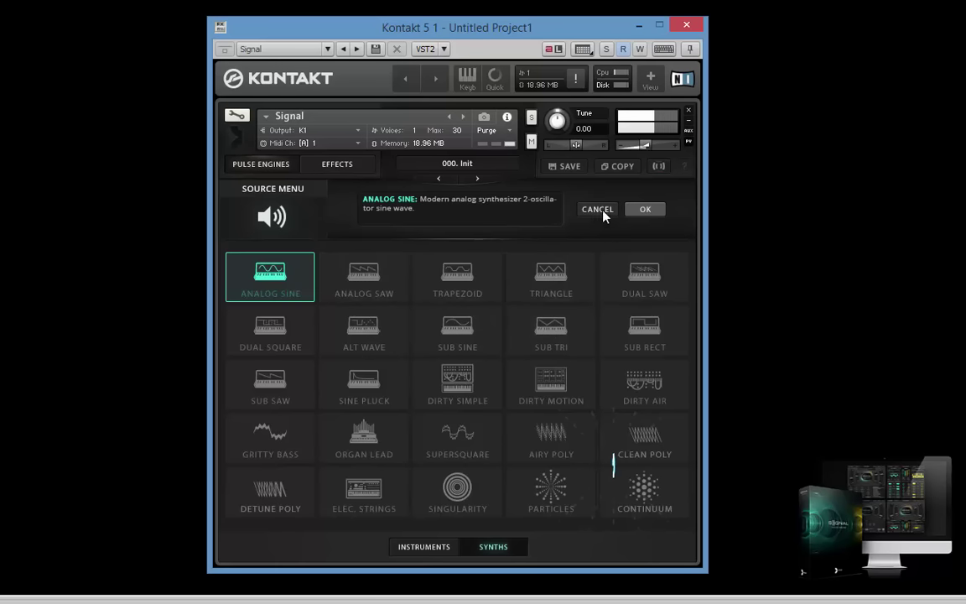
left_click(642, 210)
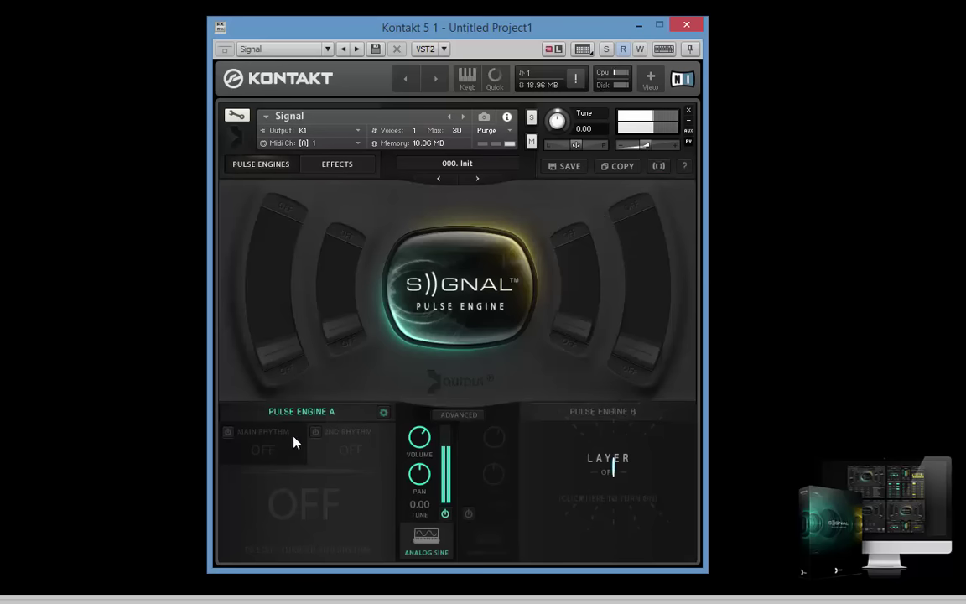
Step: Turn on the main rhythm of Pulse Engine A and show its advanced controls and available pulse types
left_click(231, 433)
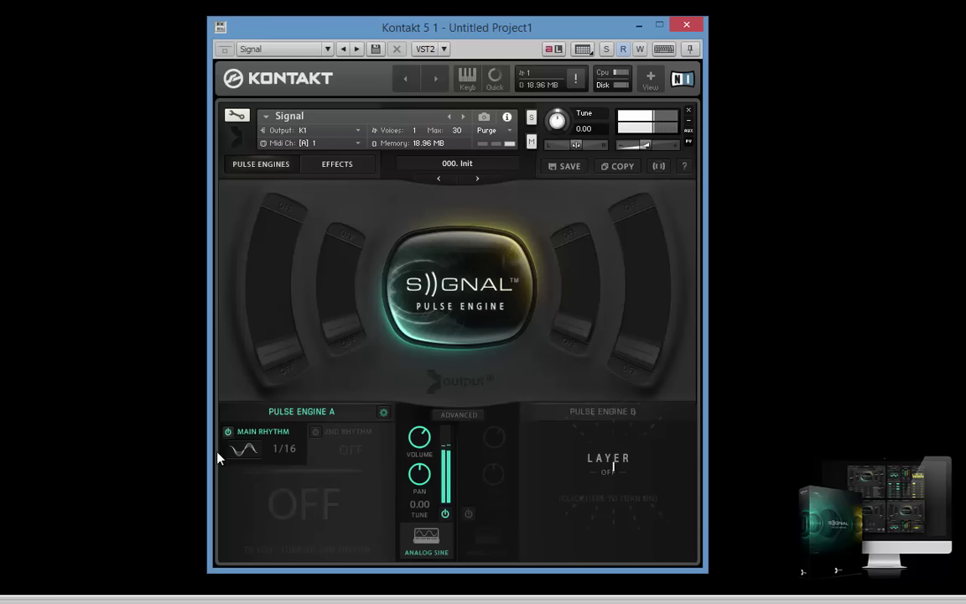
left_click(460, 415)
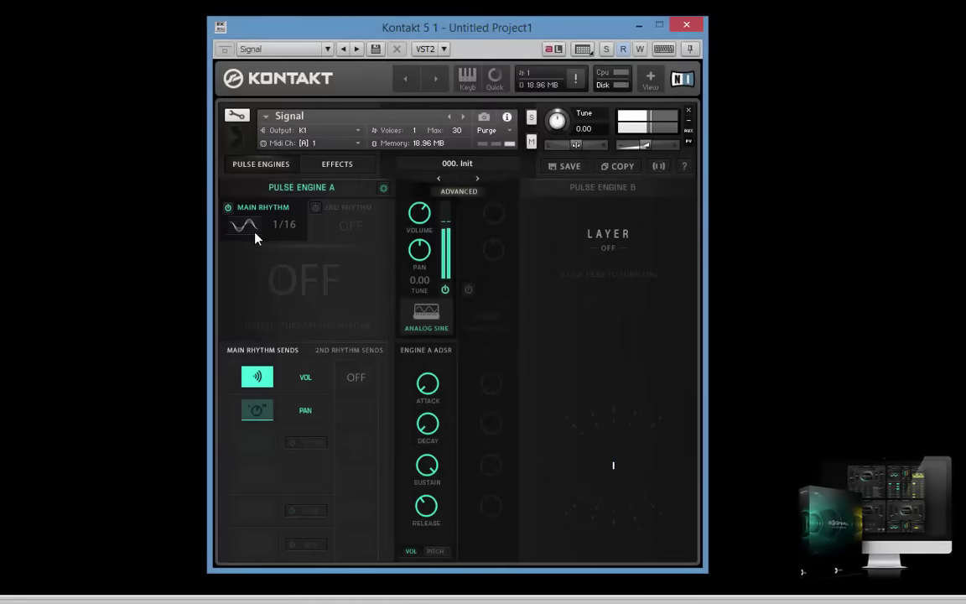
left_click(253, 231)
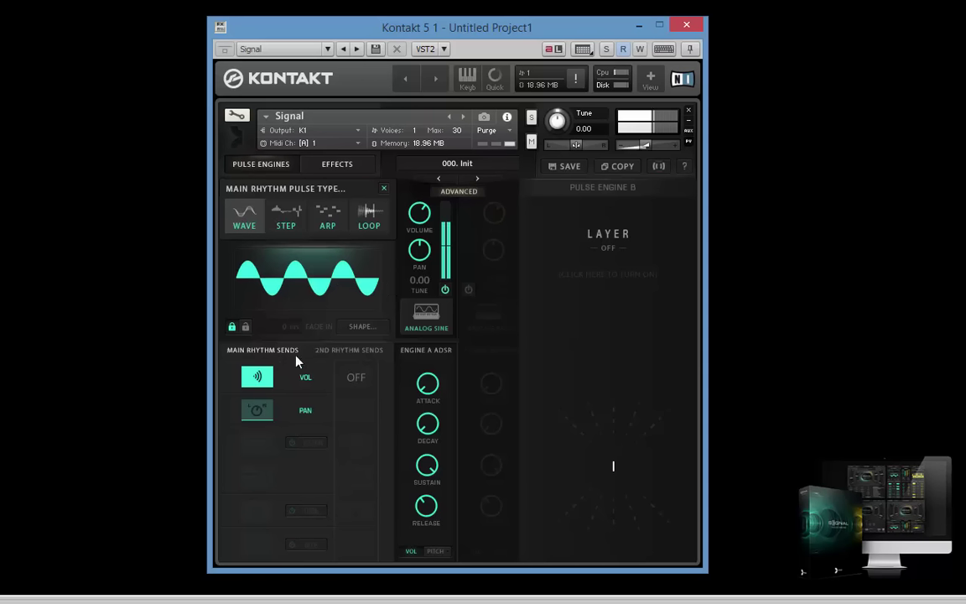
left_click(259, 380)
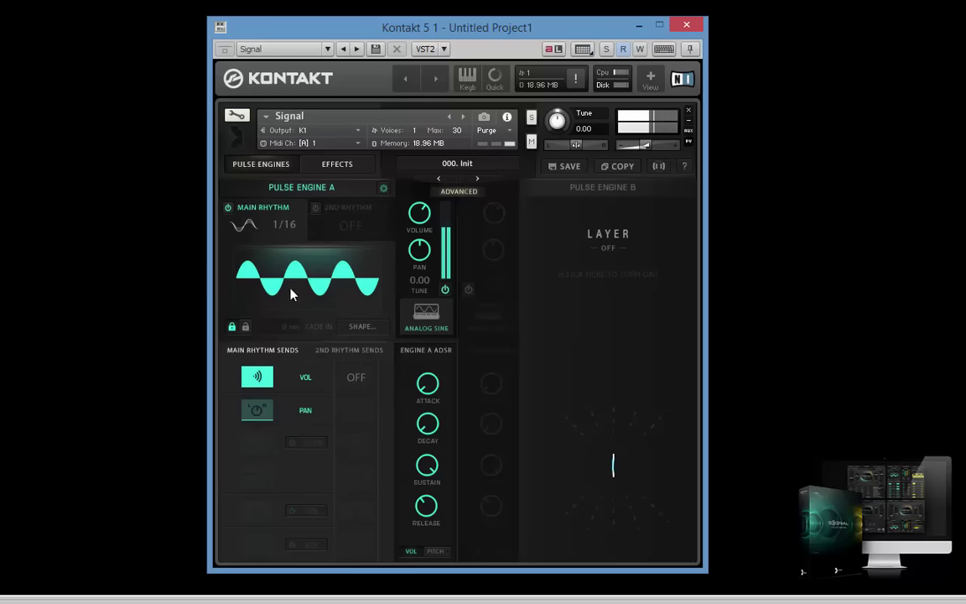
Step: Try a 1/4 pulse rate for the main rhythm, set it to 1/8, and check the pulse types
left_click(283, 224)
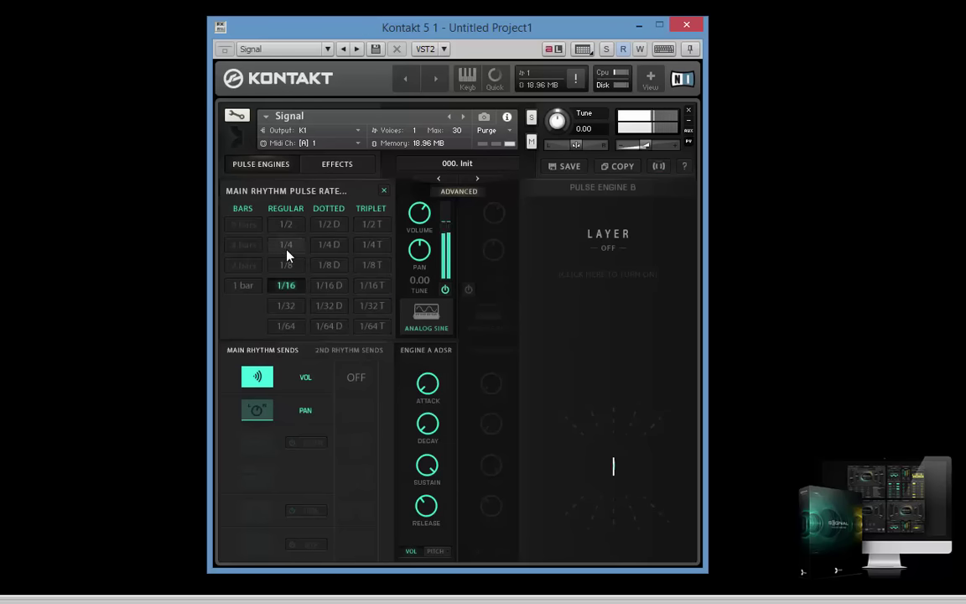
left_click(286, 248)
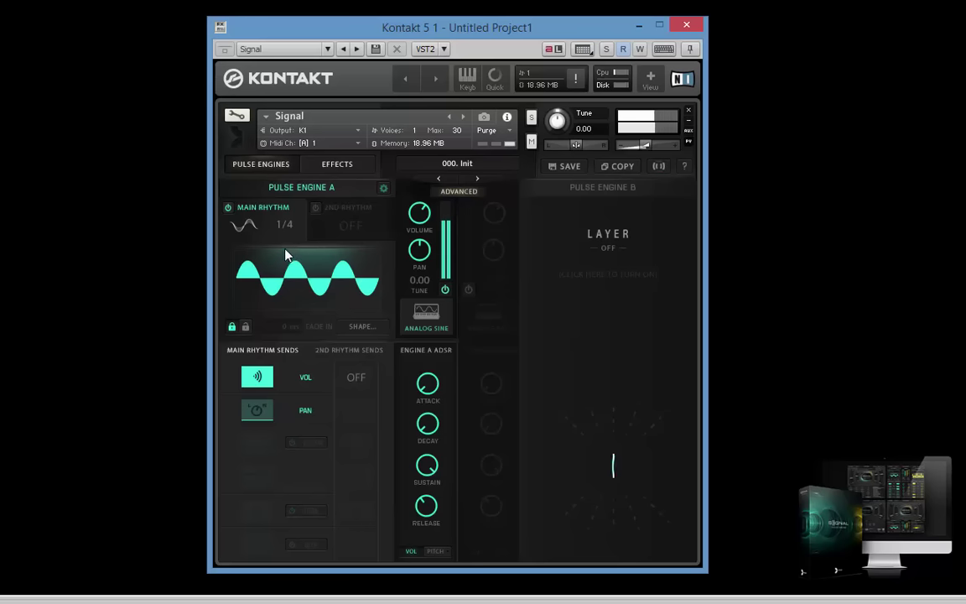
left_click(285, 226)
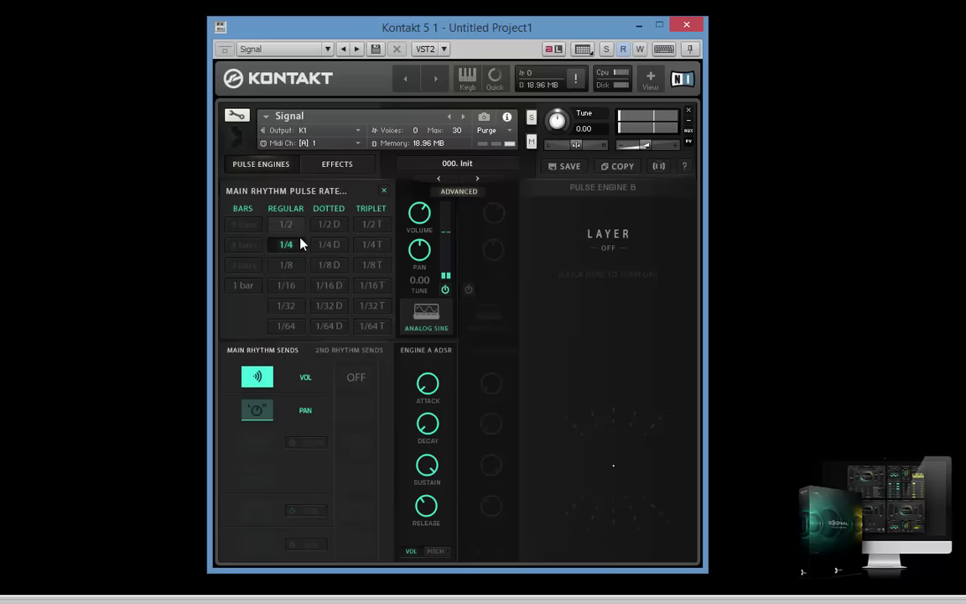
left_click(287, 266)
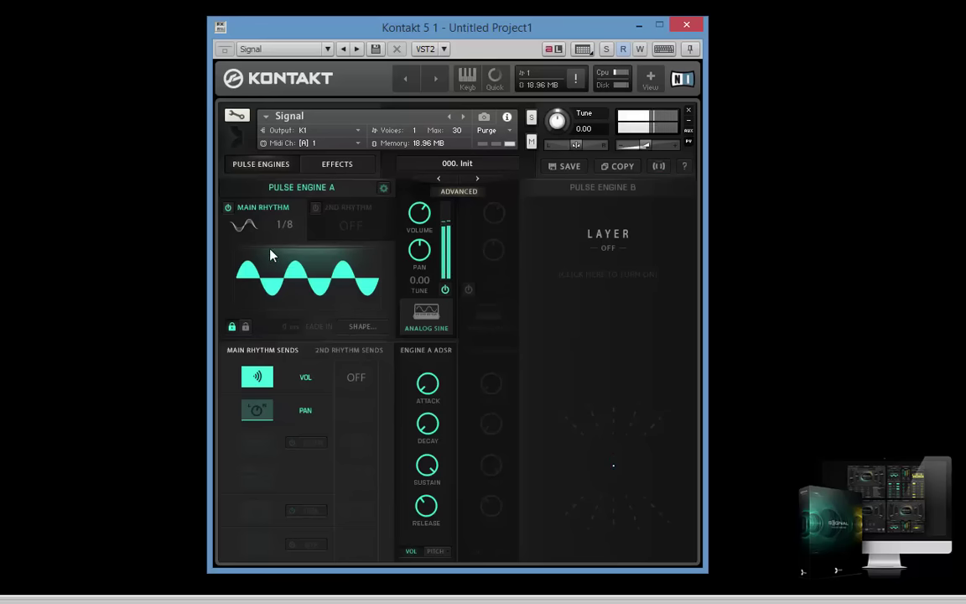
left_click(243, 223)
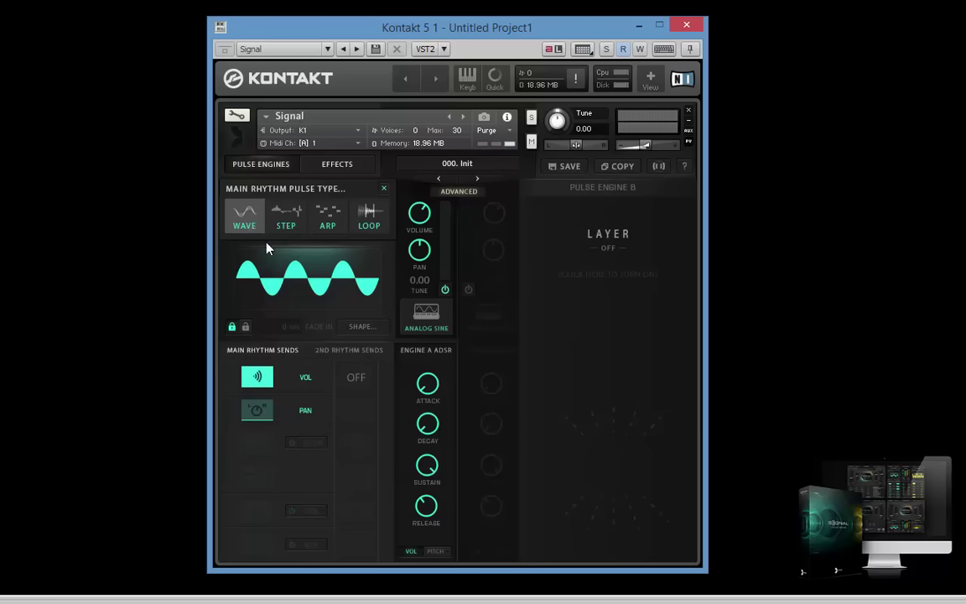
left_click(304, 324)
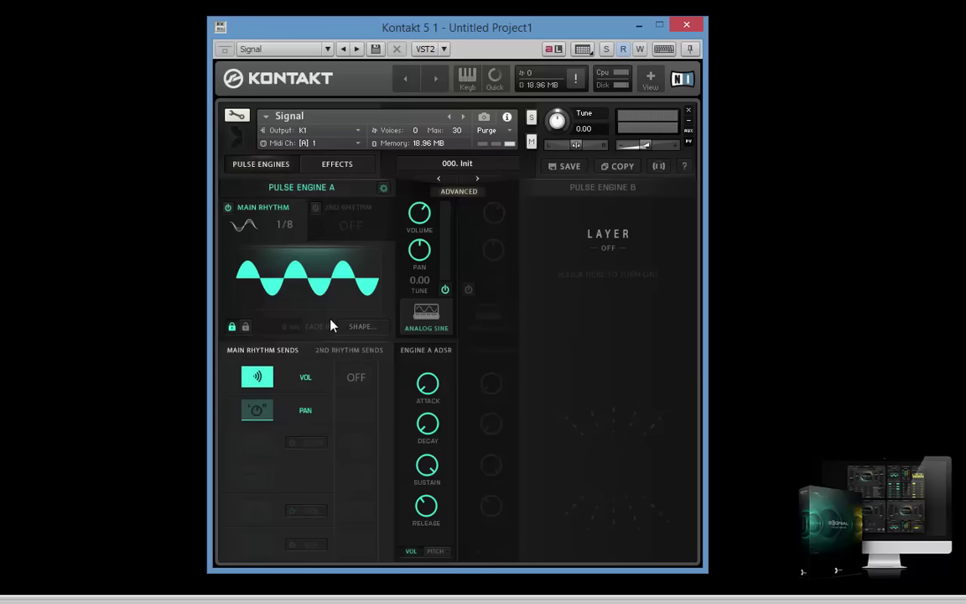
Step: Compare the triangle, square and rising saw wave shapes for the main rhythm and apply the falling saw shape
left_click(363, 326)
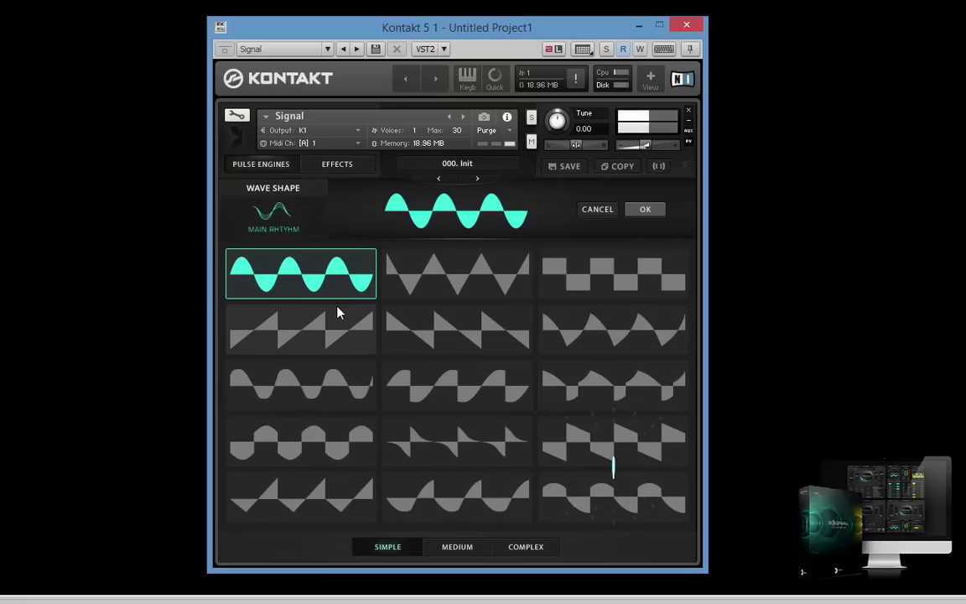
left_click(422, 285)
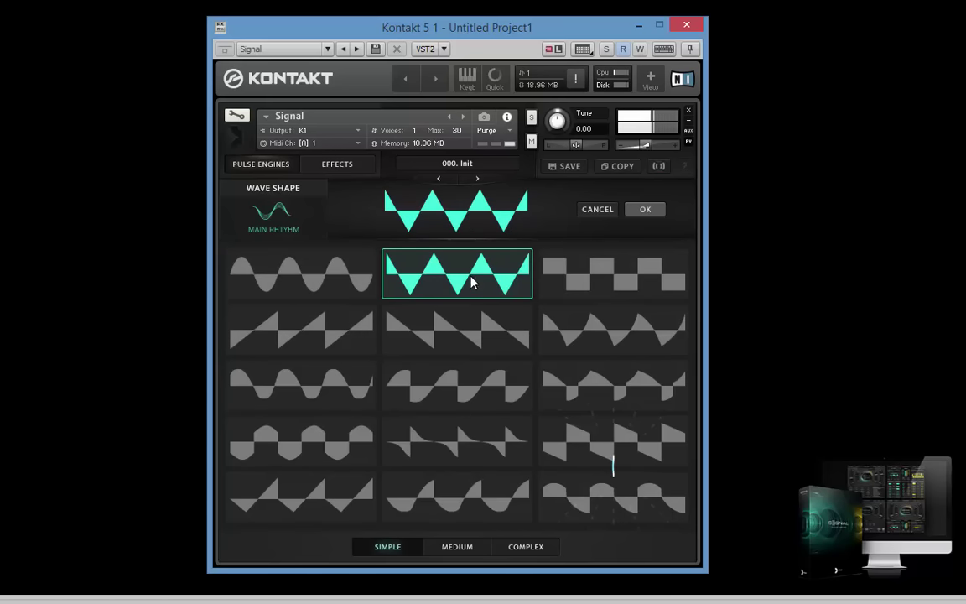
left_click(591, 284)
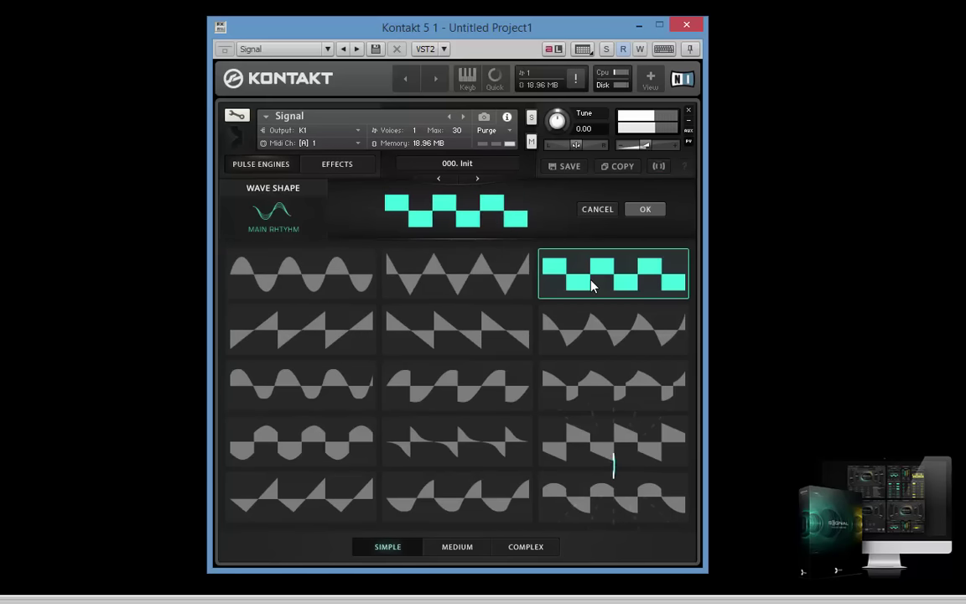
left_click(444, 281)
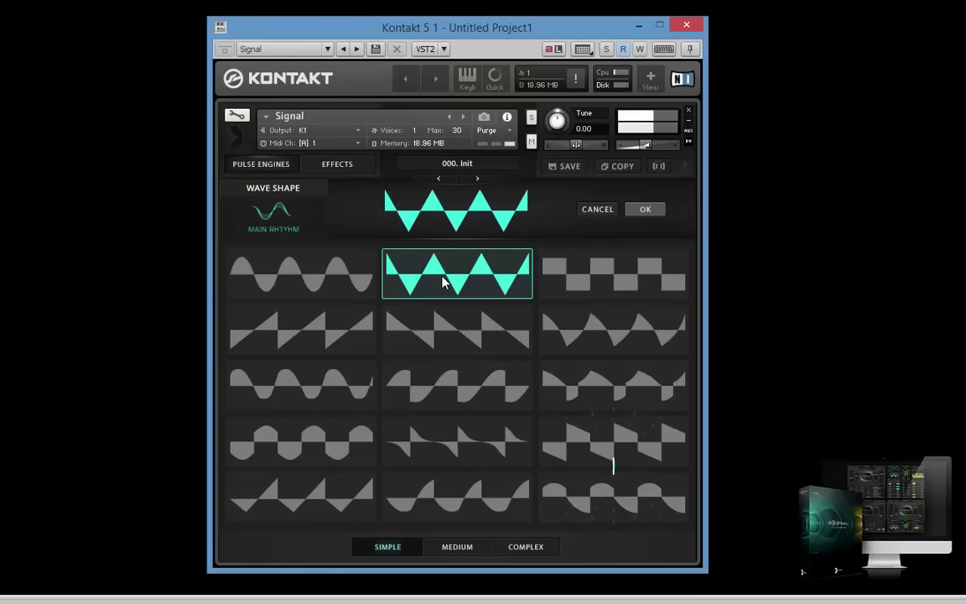
left_click(334, 320)
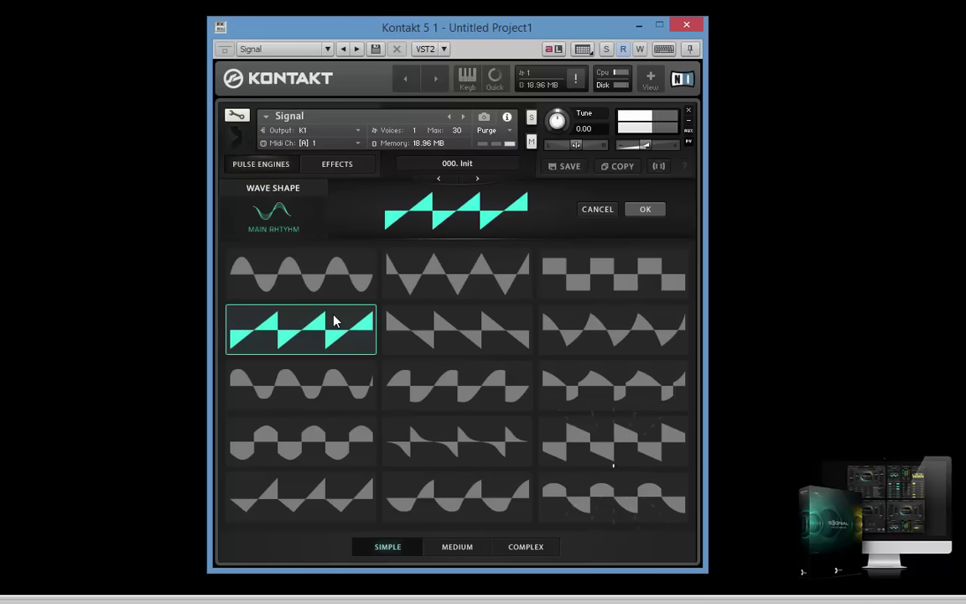
left_click(443, 334)
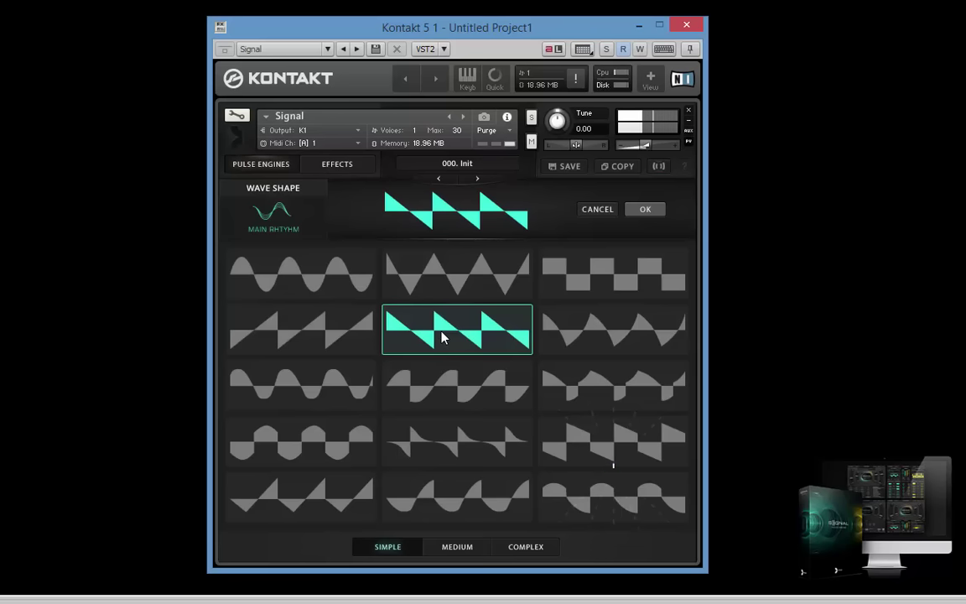
left_click(645, 209)
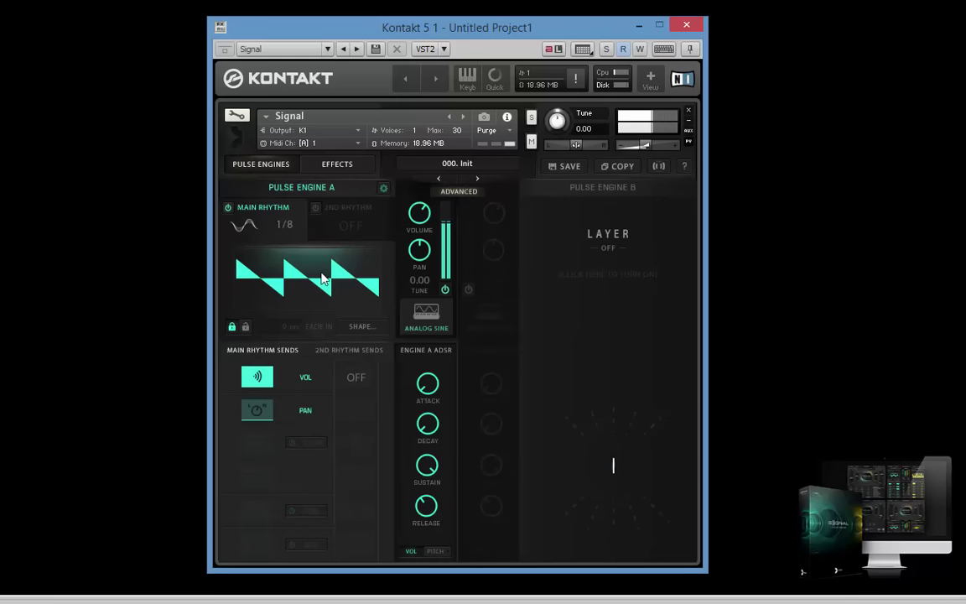
Step: Switch the main rhythm to the Step pulse type, browse the Syncopated, Triplet and Simple patterns, and set 2 steps
left_click(250, 226)
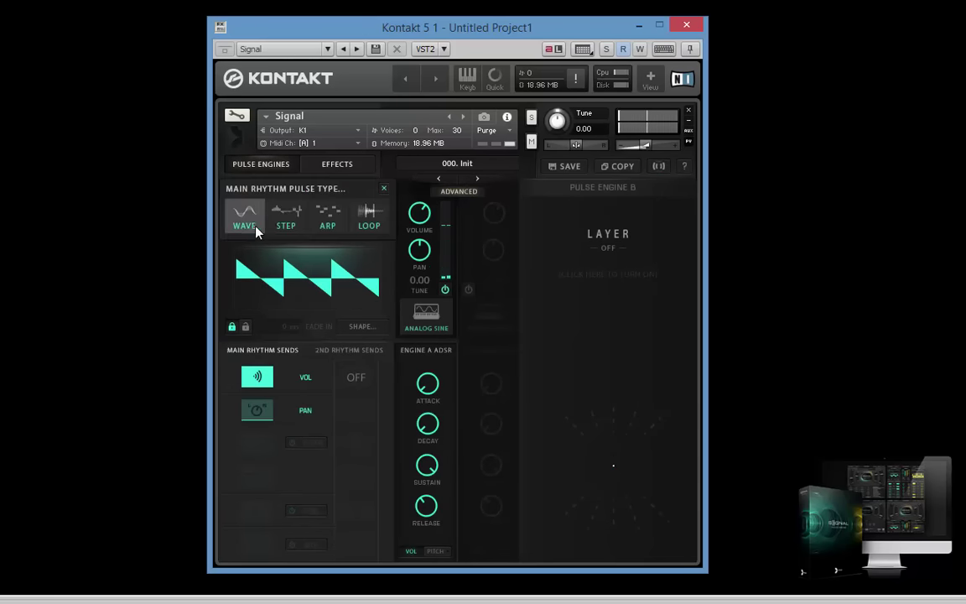
left_click(287, 220)
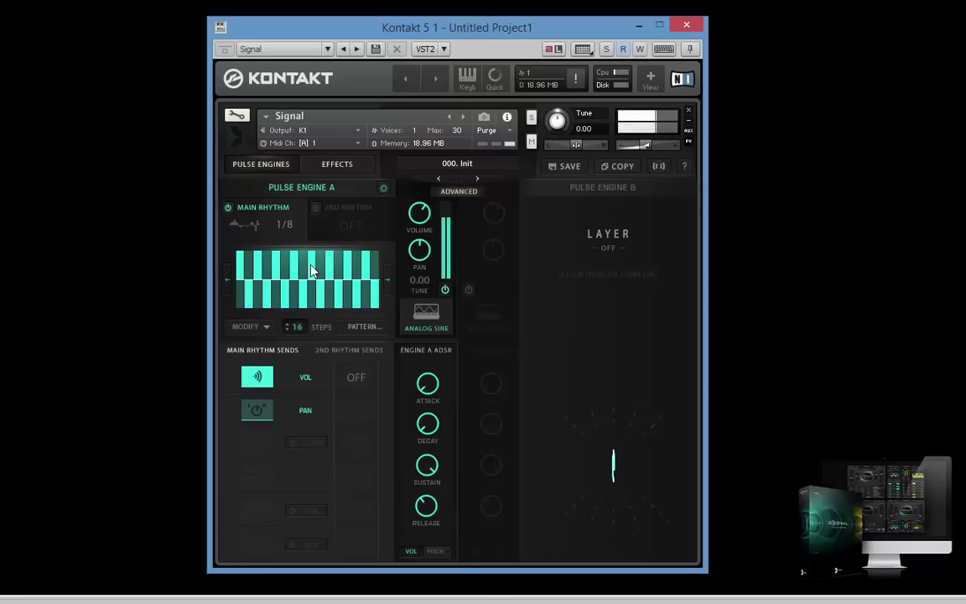
left_click(363, 328)
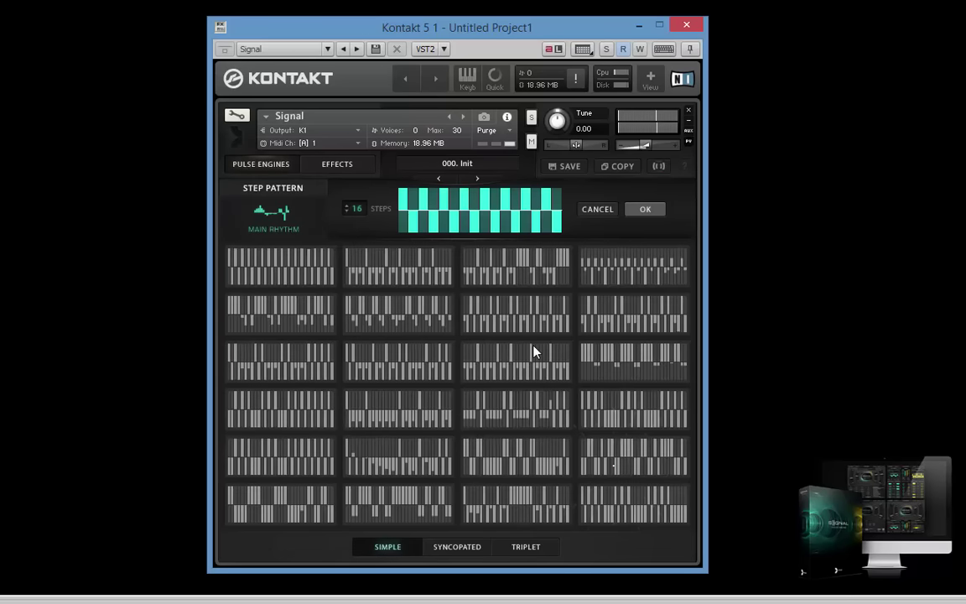
left_click(460, 549)
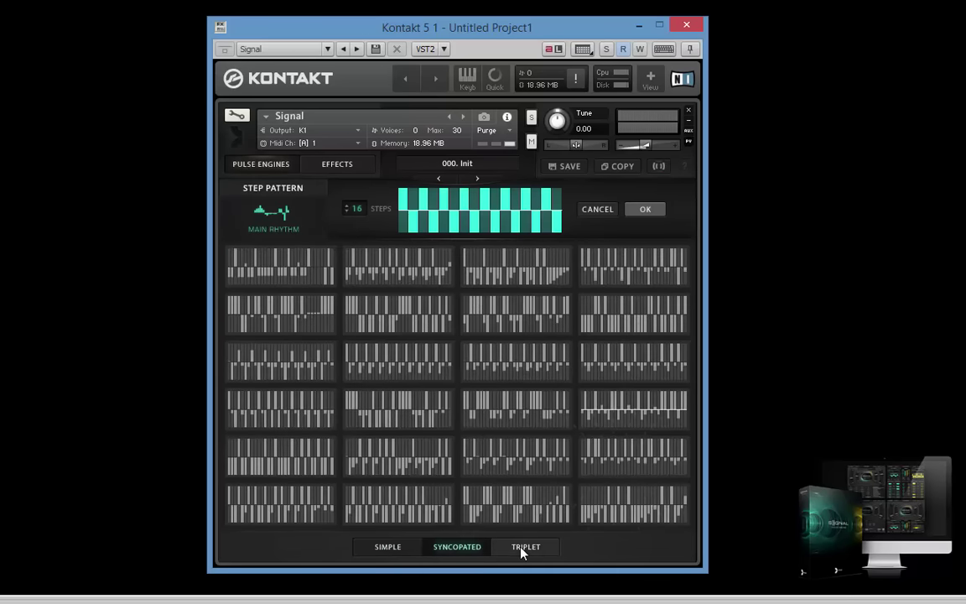
left_click(524, 547)
left_click(382, 555)
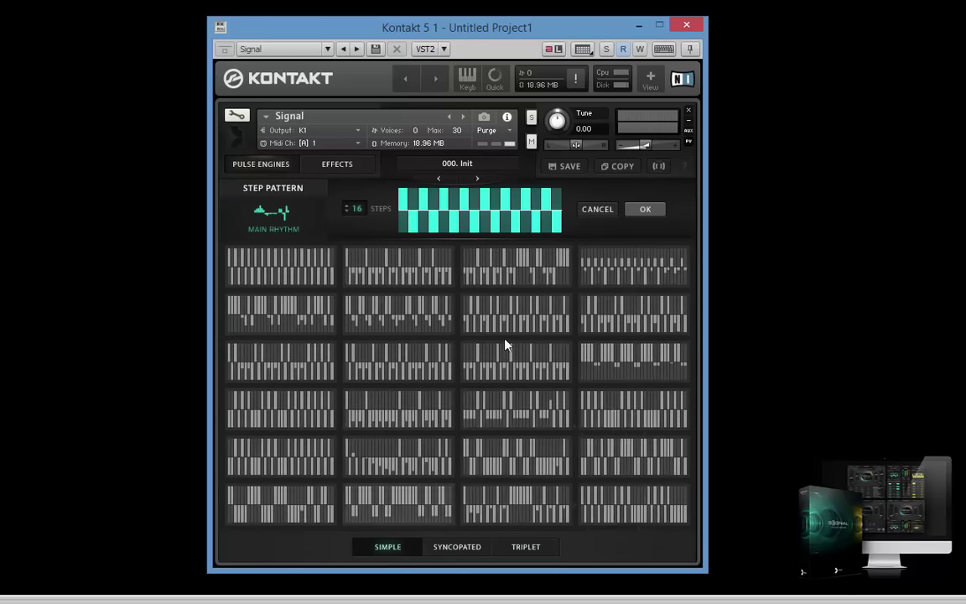
left_click(597, 210)
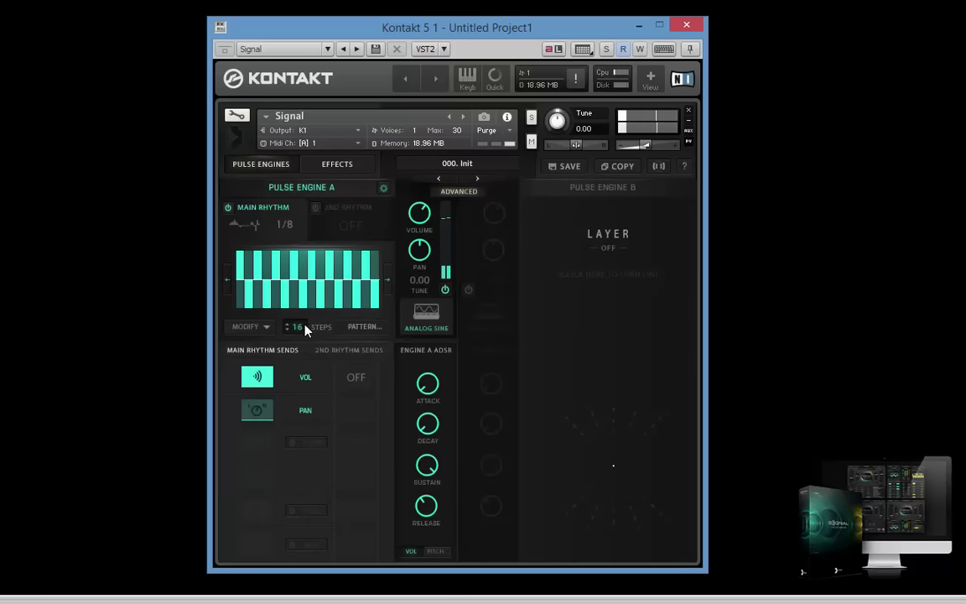
mouse_move(302, 327)
left_mouse_down()
mouse_move(298, 360)
mouse_move(303, 338)
left_mouse_up()
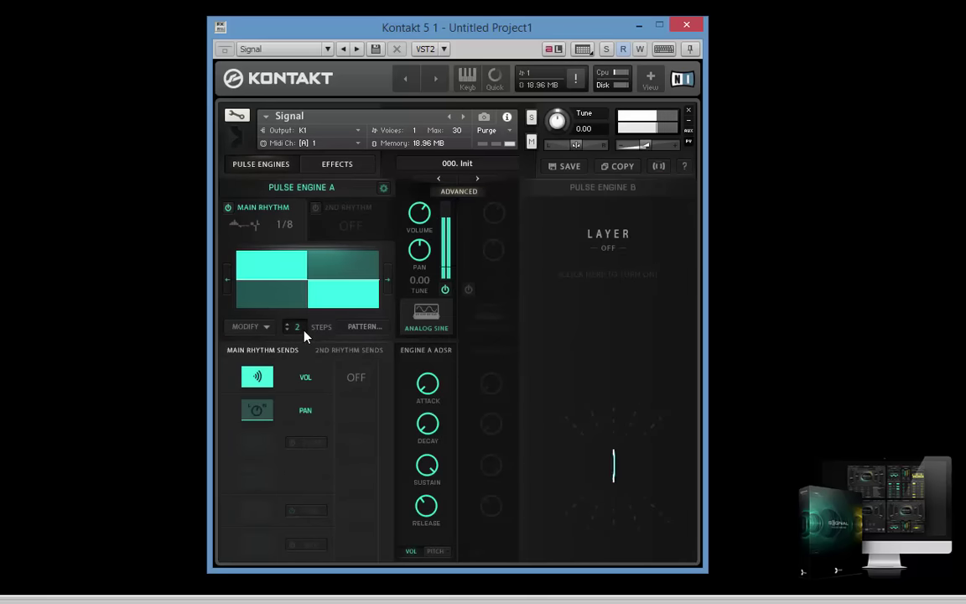
Step: Switch the main rhythm to the Arp pulse type and look through its Simple patterns, keeping the current 16-step pattern
left_click(245, 224)
left_click(319, 225)
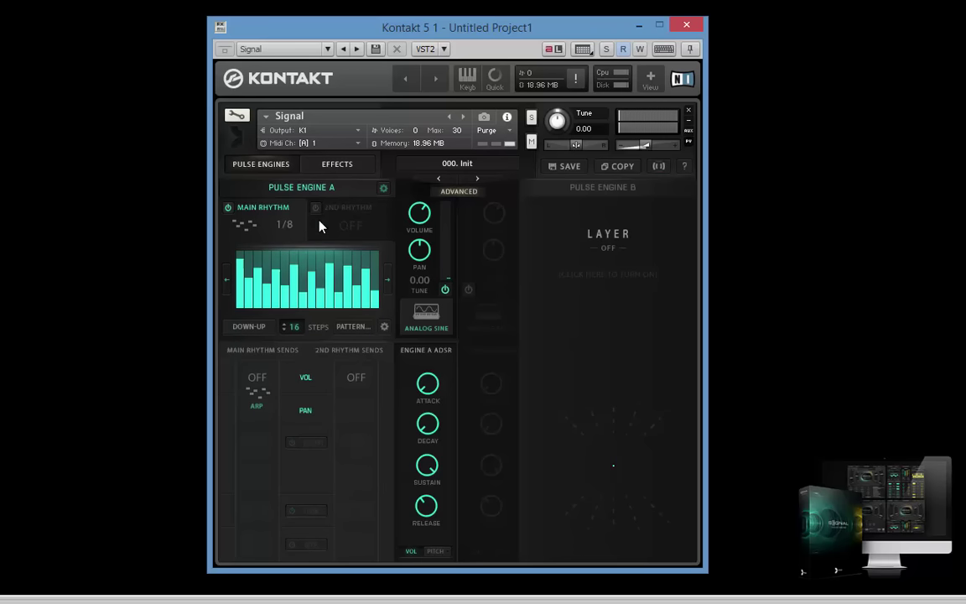
left_click(349, 327)
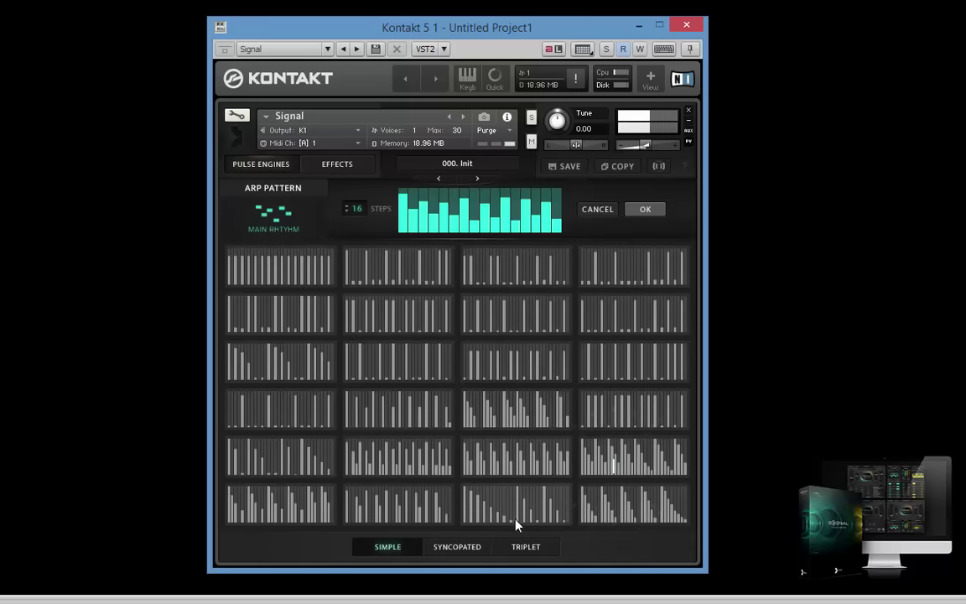
left_click(645, 209)
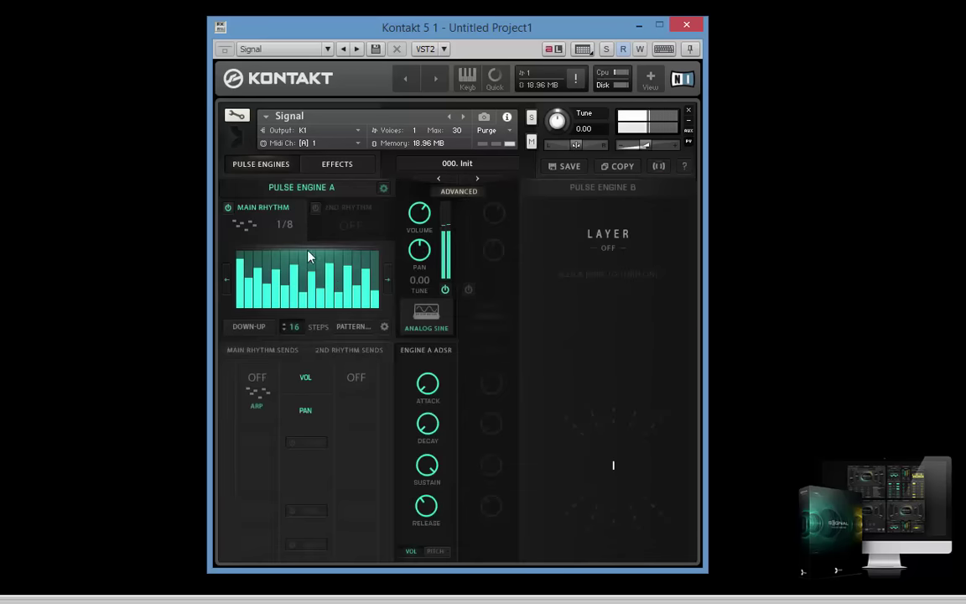
Step: Switch the main rhythm to the Loop pulse type and set the slider below the waveform to 0%
left_click(243, 223)
left_click(352, 223)
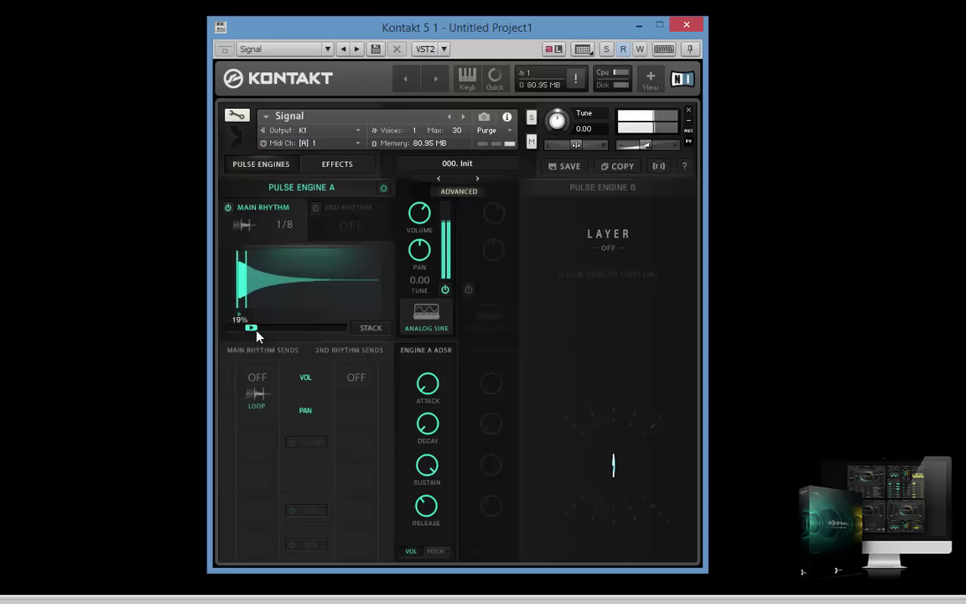
left_click_drag(270, 333, 47, 361)
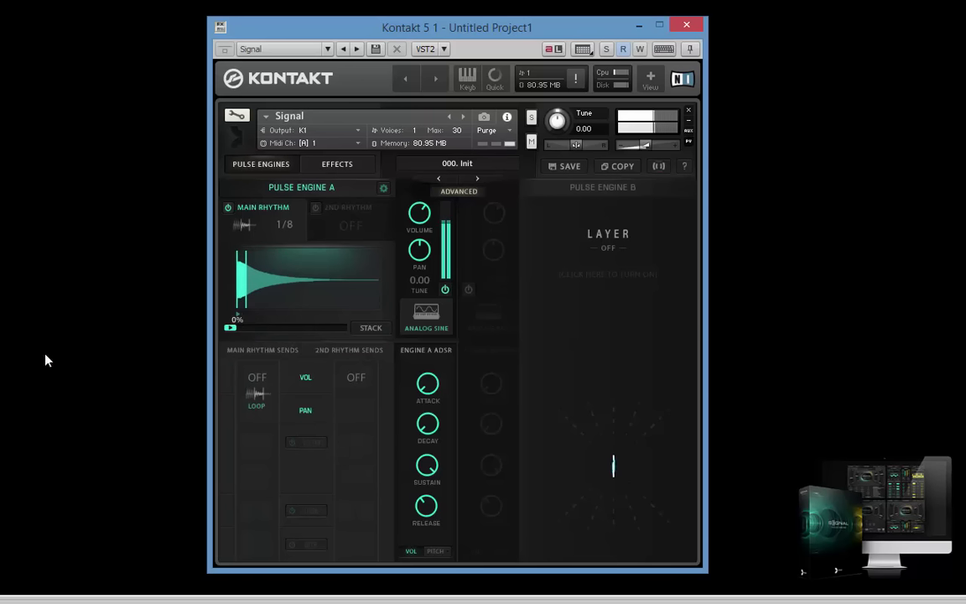
Step: Switch the main rhythm back to the Wave pulse type and turn on the filter for pulse engine A
left_click(239, 229)
left_click(252, 218)
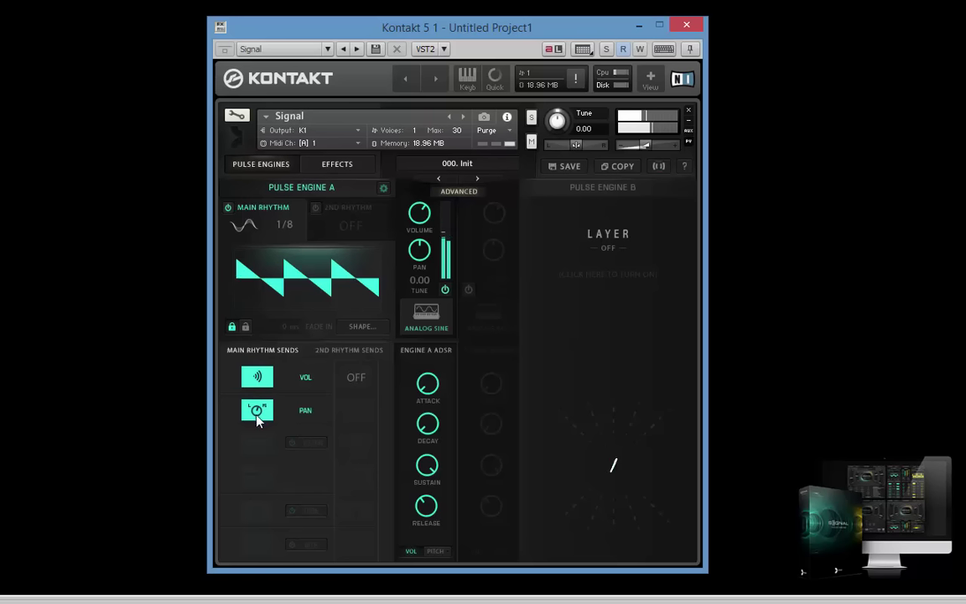
left_click(292, 444)
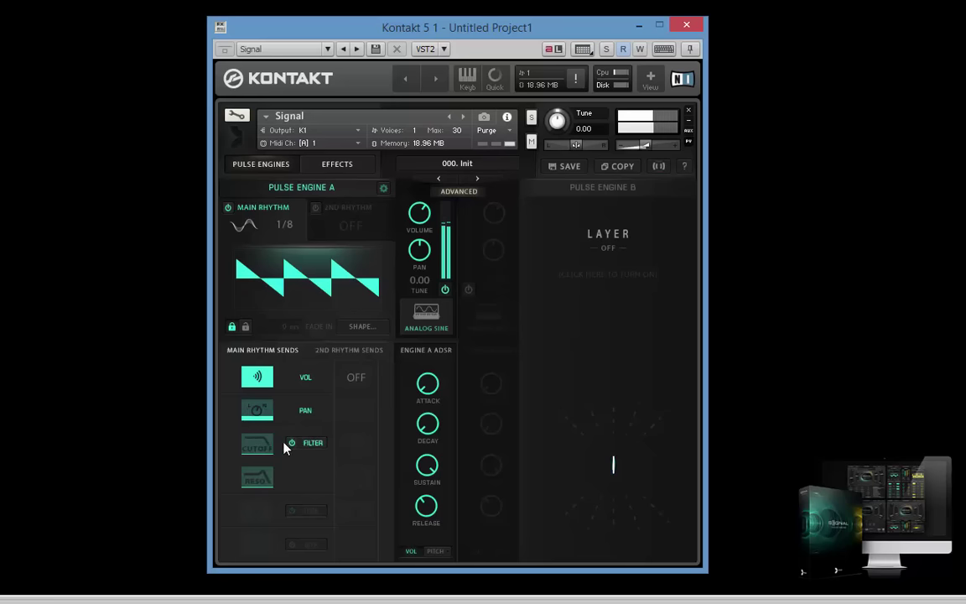
Step: Lower the LP Adaptive filter's cutoff and set its resonance to 33.0, with the main rhythm sent to both cutoff and resonance
left_click(312, 444)
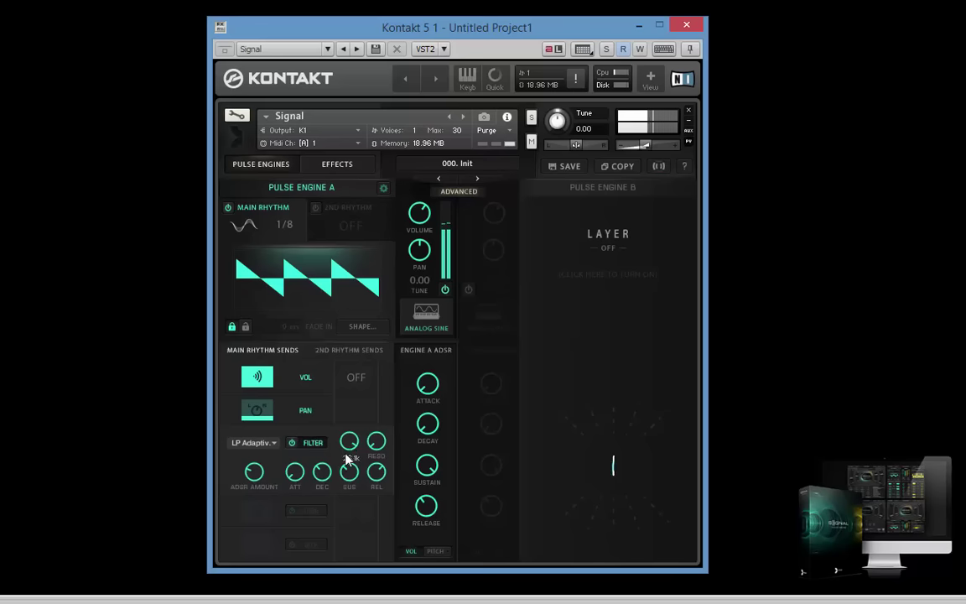
left_click_drag(345, 460, 325, 520)
left_click(313, 443)
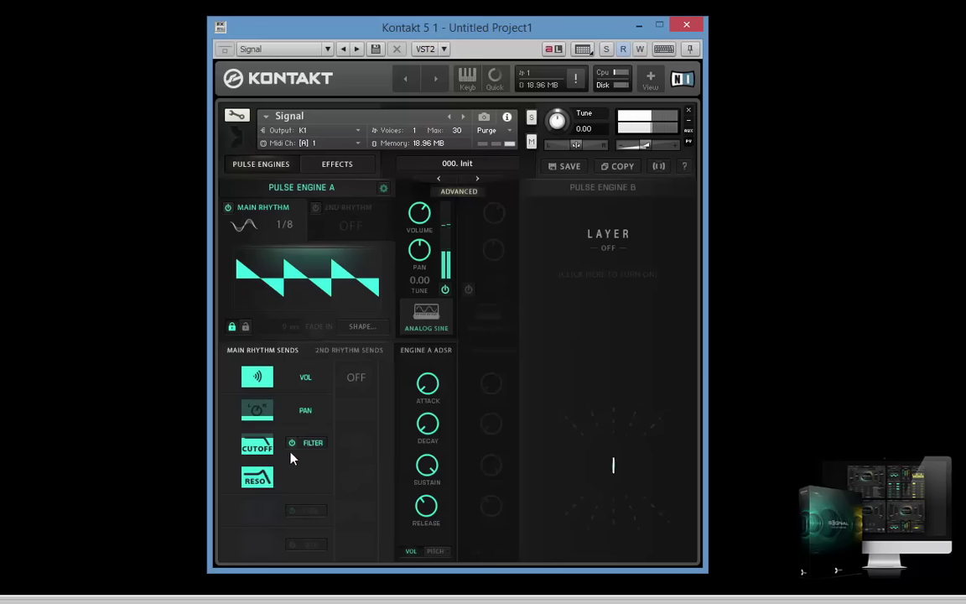
left_click(270, 449)
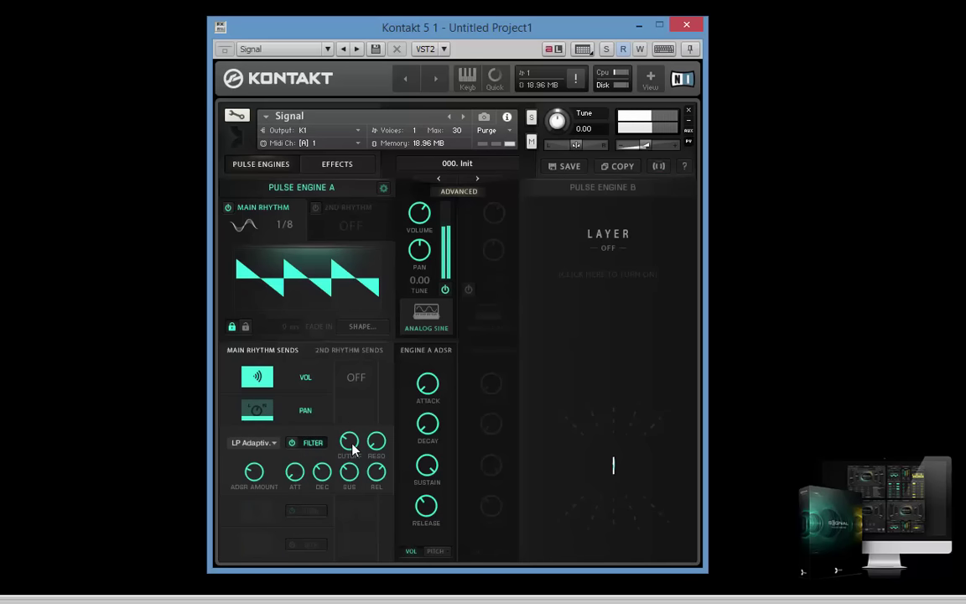
left_click_drag(376, 422, 367, 399)
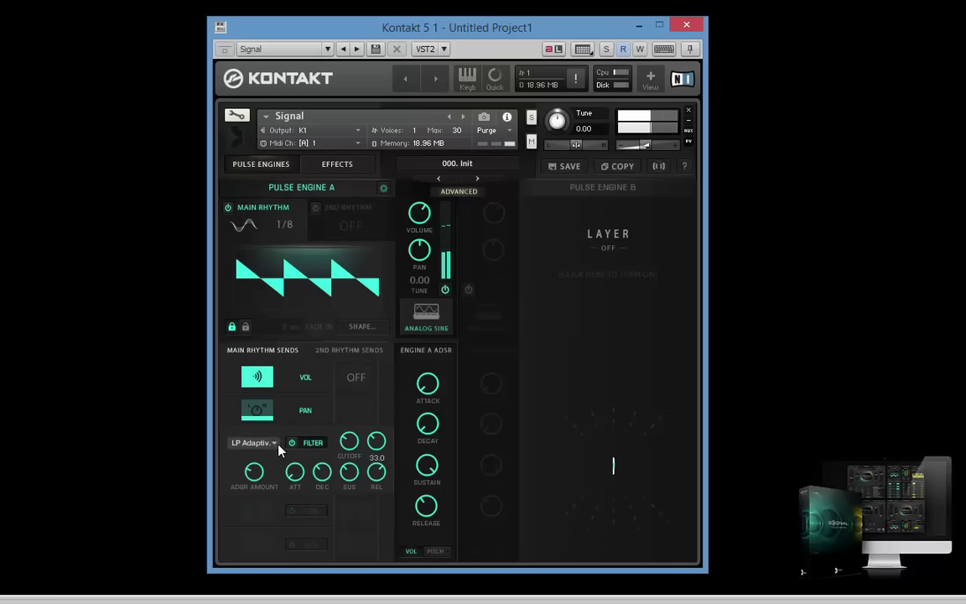
left_click(312, 443)
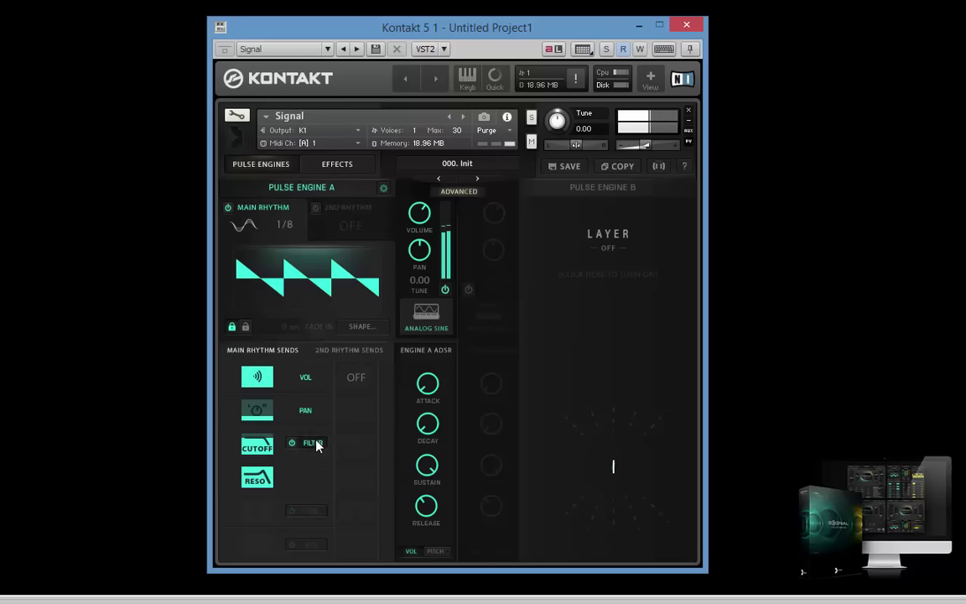
Step: Turn on the Tube effect for pulse engine A, send the main rhythm to it and lower its saturation
left_click(308, 512)
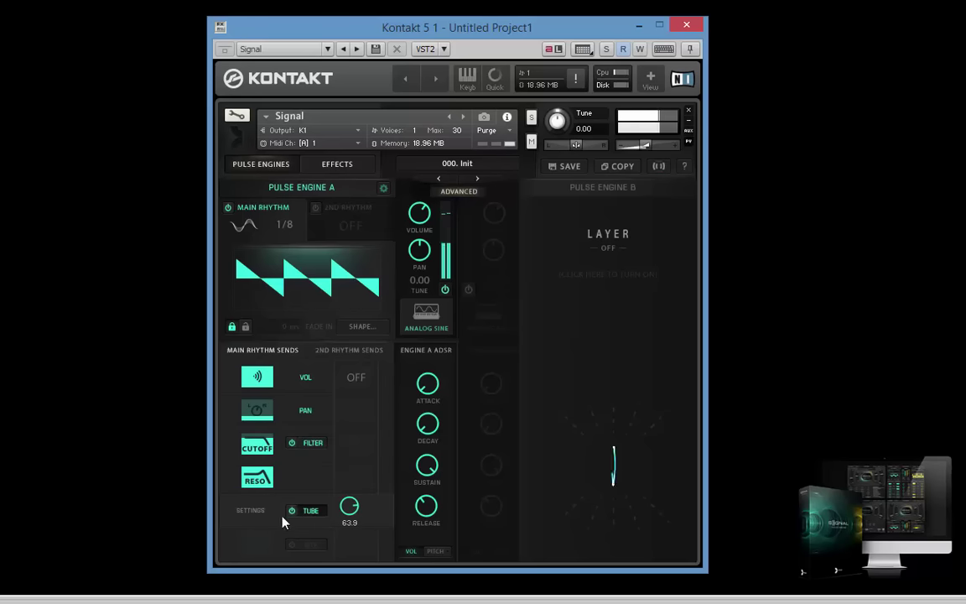
left_click(307, 511)
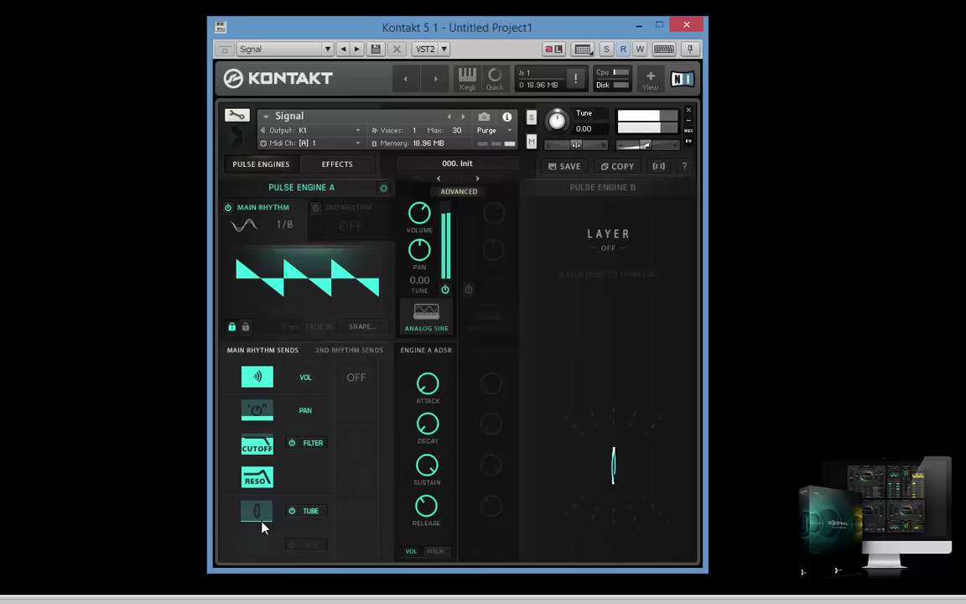
left_click(258, 507)
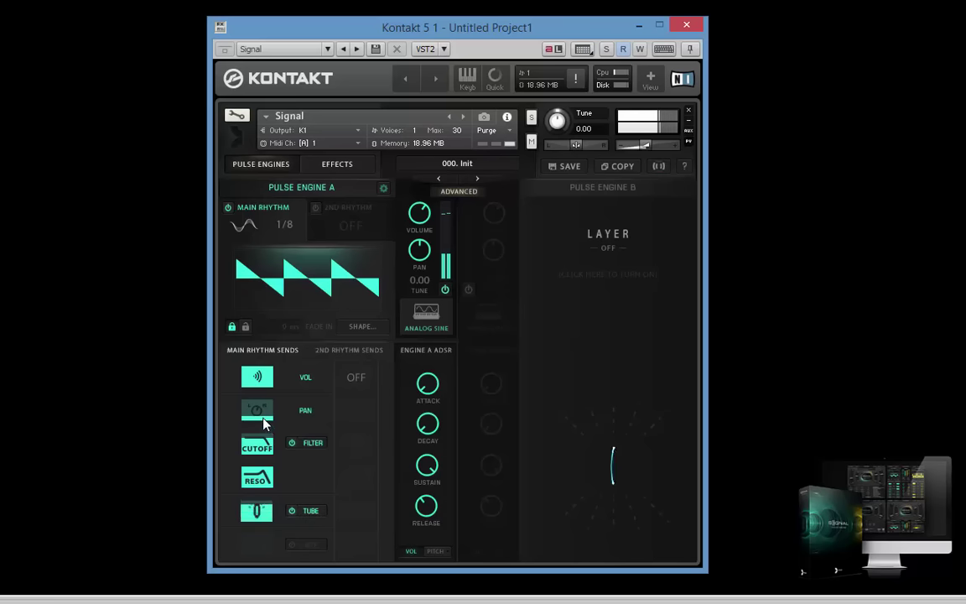
left_click(309, 511)
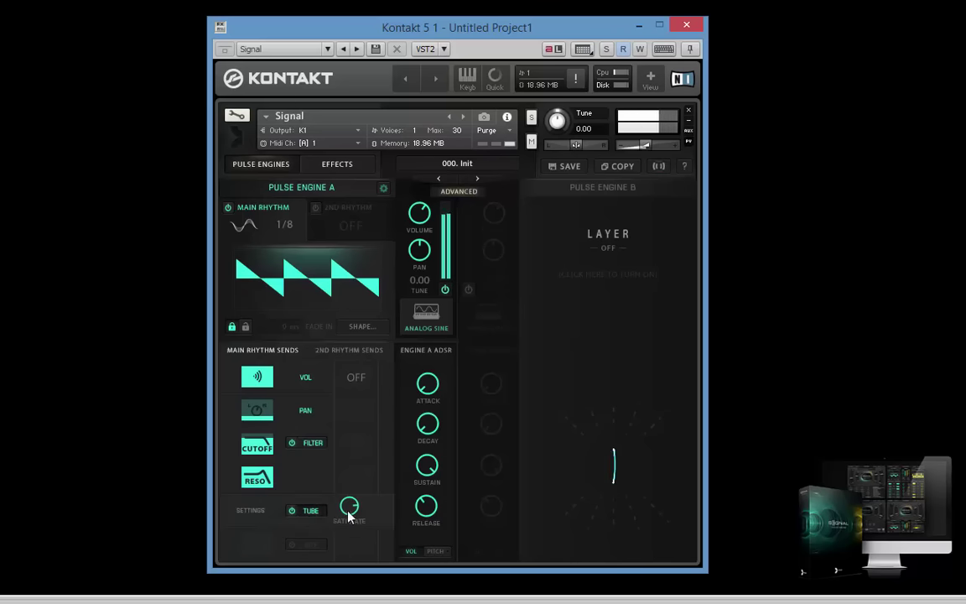
left_click_drag(332, 550, 329, 594)
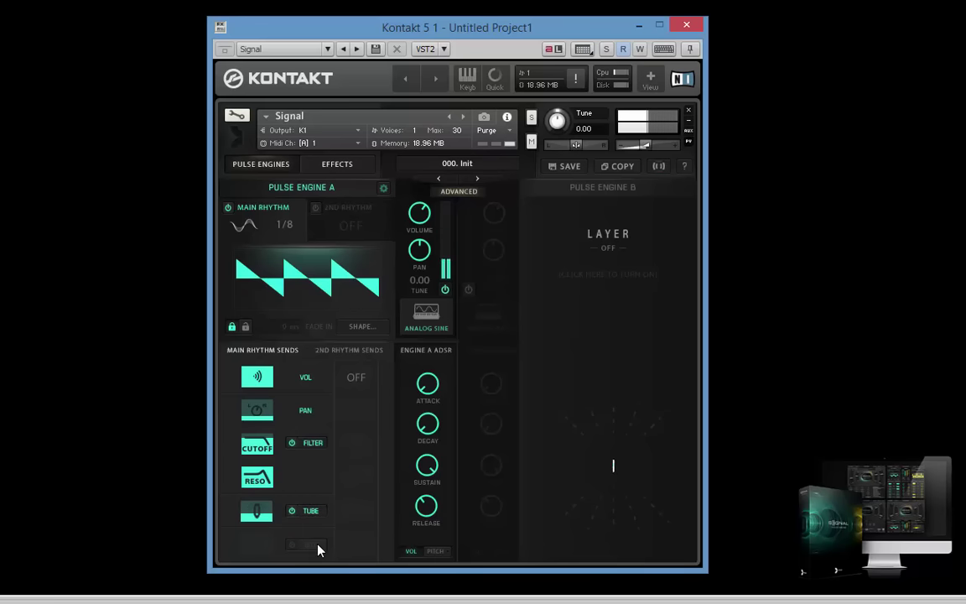
Step: Turn on the Bite effect for pulse engine A and lower its drive
mouse_move(325, 556)
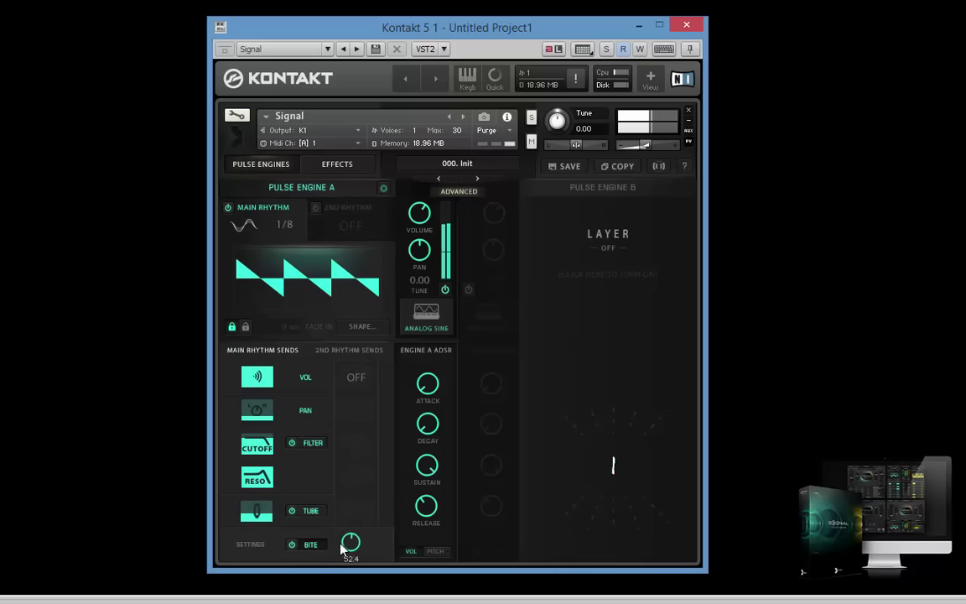
left_click_drag(351, 562, 351, 587)
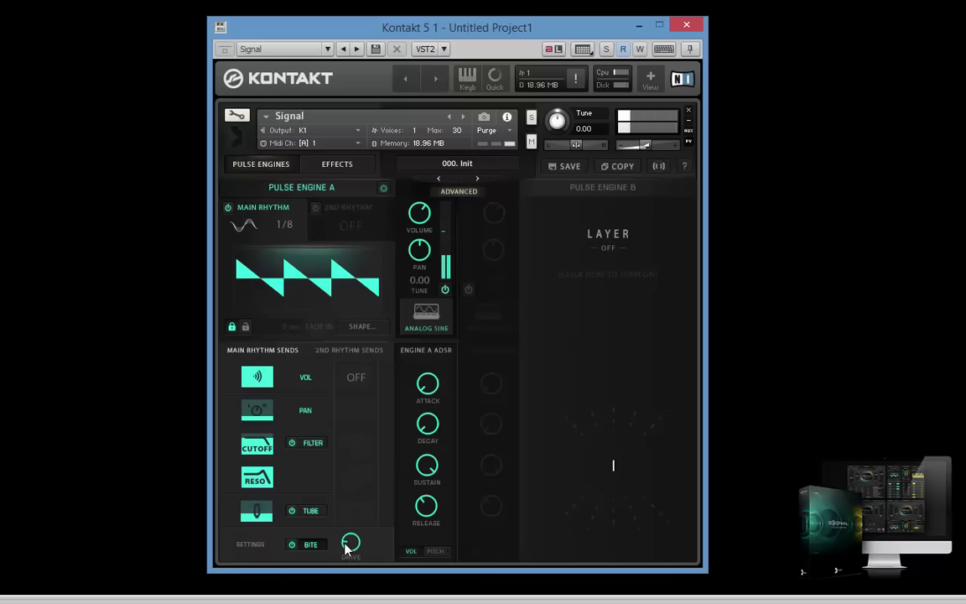
left_click_drag(349, 543, 345, 565)
Step: Turn on the 2nd rhythm of pulse engine A and keep it on the Wave pulse type
left_click(316, 210)
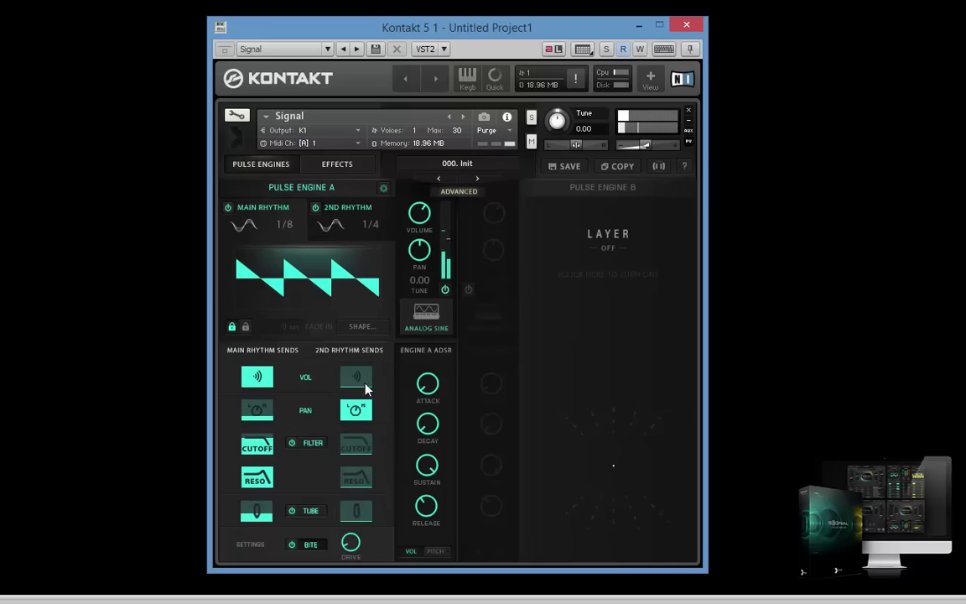
left_click(329, 226)
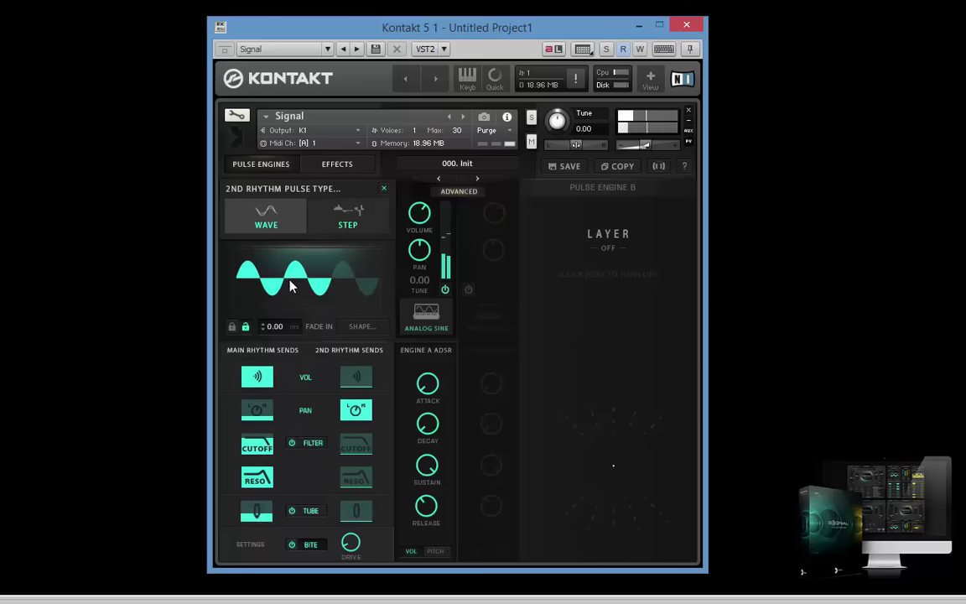
left_click(316, 283)
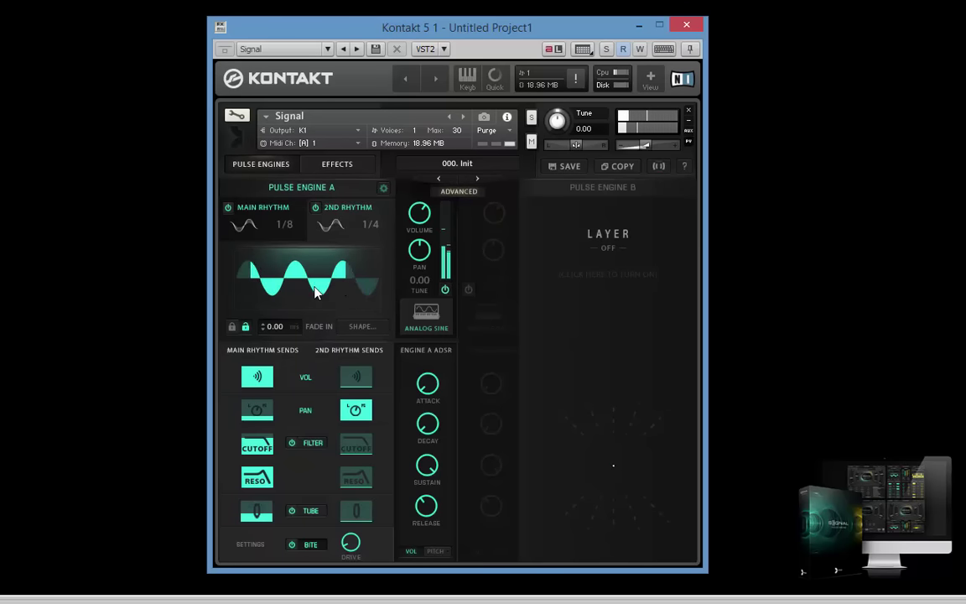
Step: Send the 2nd rhythm partly to the filter cutoff and set its rate to 1 bar
left_click(360, 448)
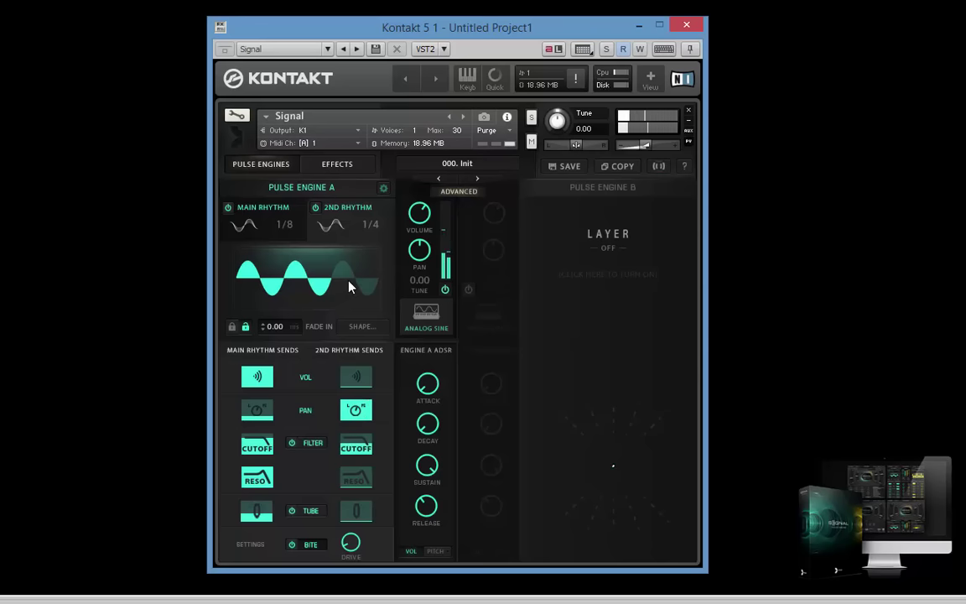
left_click(370, 225)
left_click(243, 286)
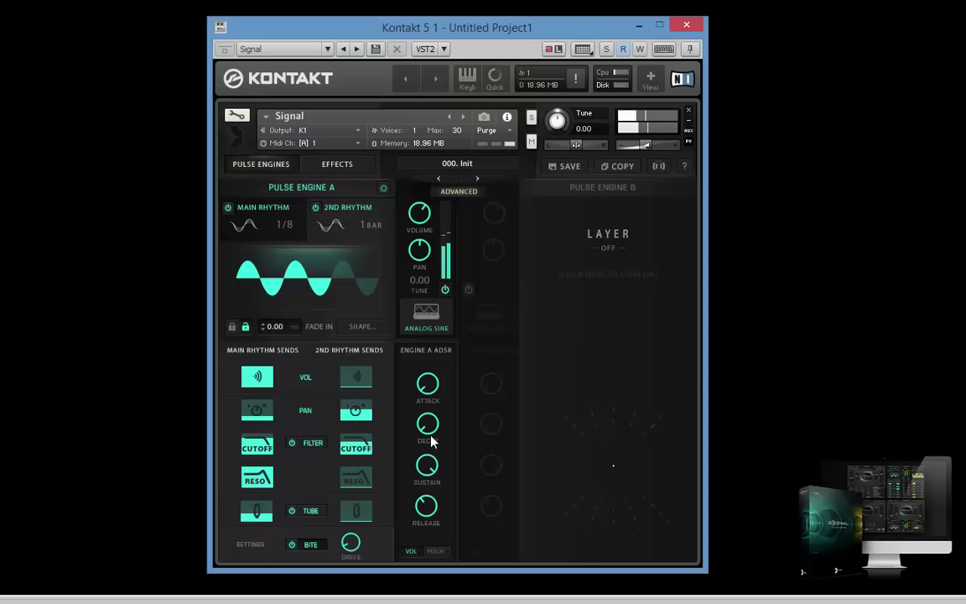
Step: Turn on Reverb in the effects section for Pulse A and lower its size
mouse_move(661, 147)
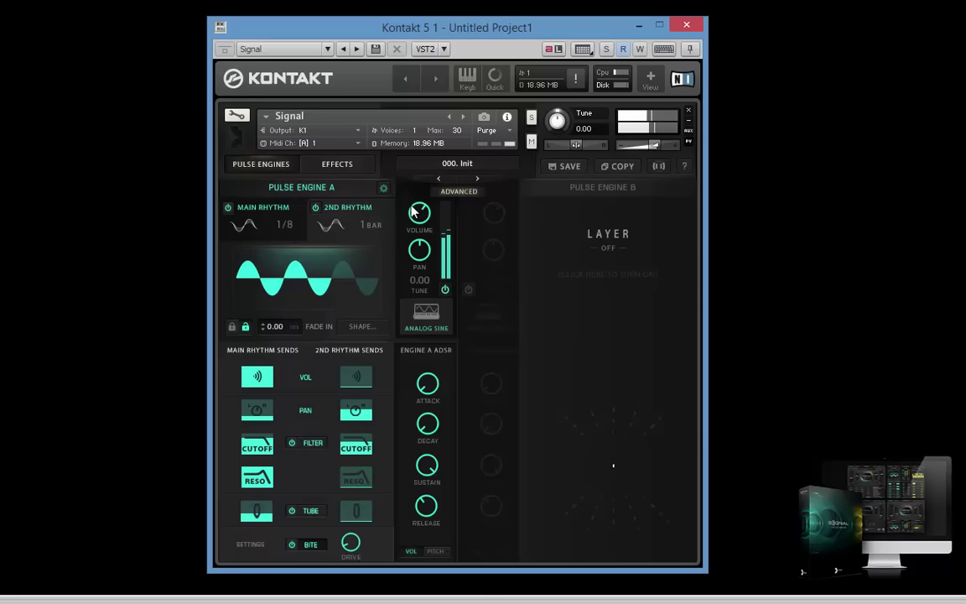
left_click(335, 167)
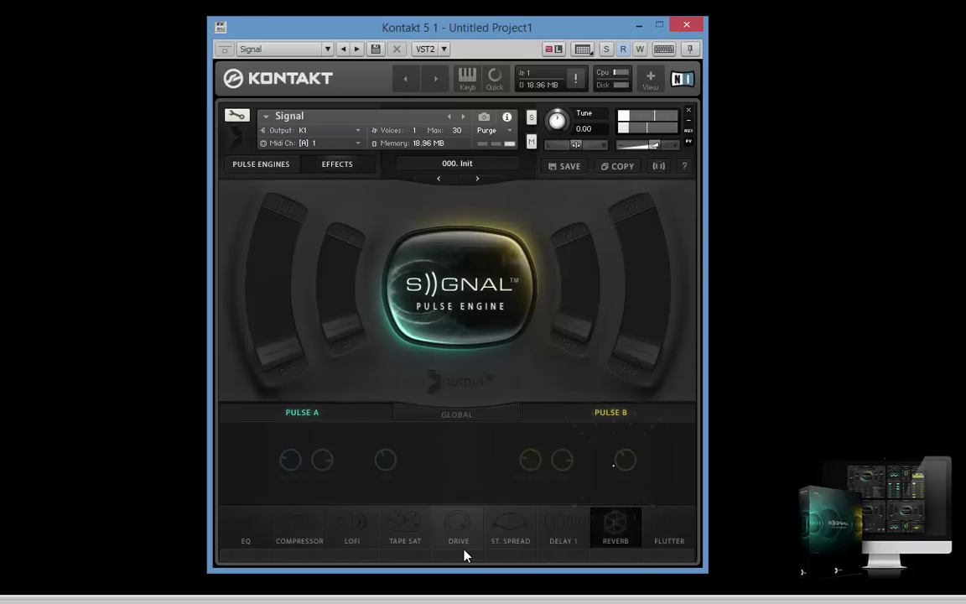
left_click(603, 556)
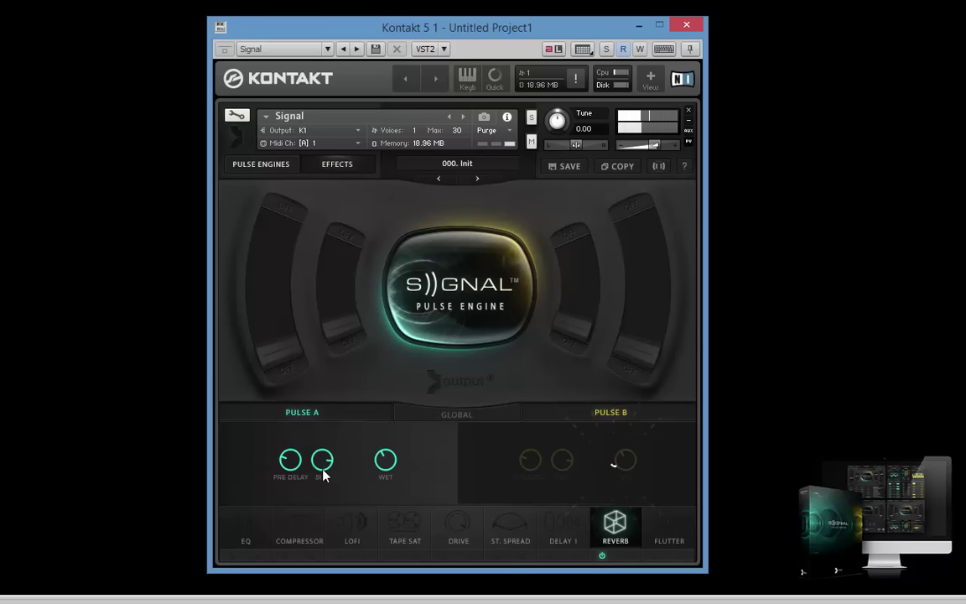
left_click_drag(322, 461, 319, 548)
left_click(385, 461)
Step: Audition the Drive effect on Pulse A by turning it on and back off
left_click(457, 525)
left_click(443, 555)
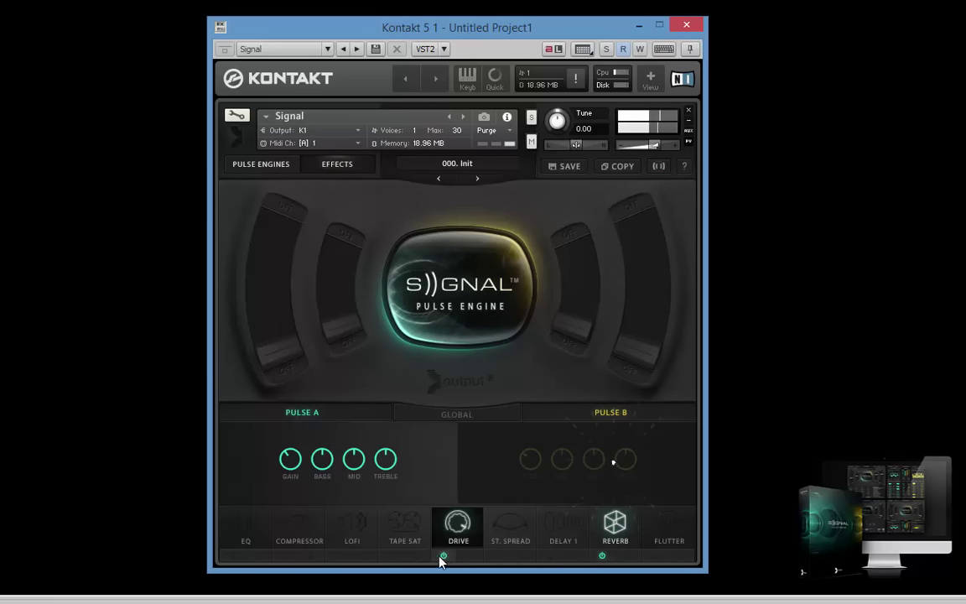
left_click(443, 556)
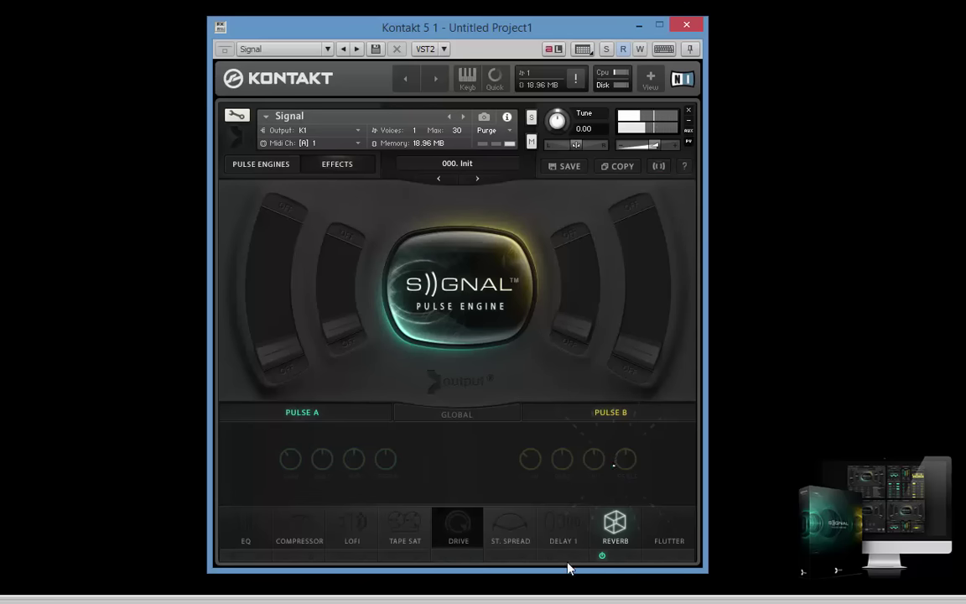
Step: Turn on the stereo spread effect for Pulse A and lower its stereo amount
left_click(497, 555)
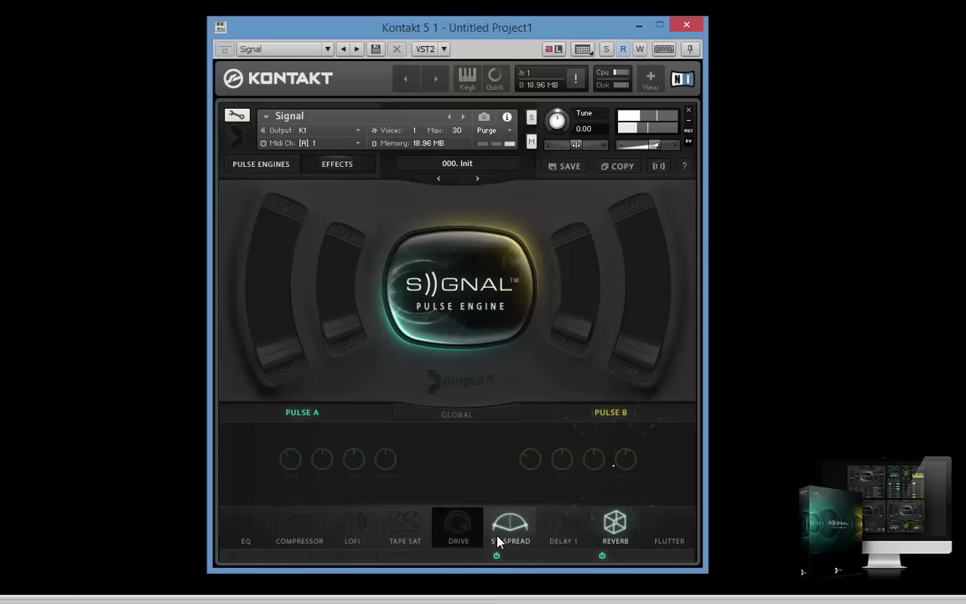
left_click(499, 541)
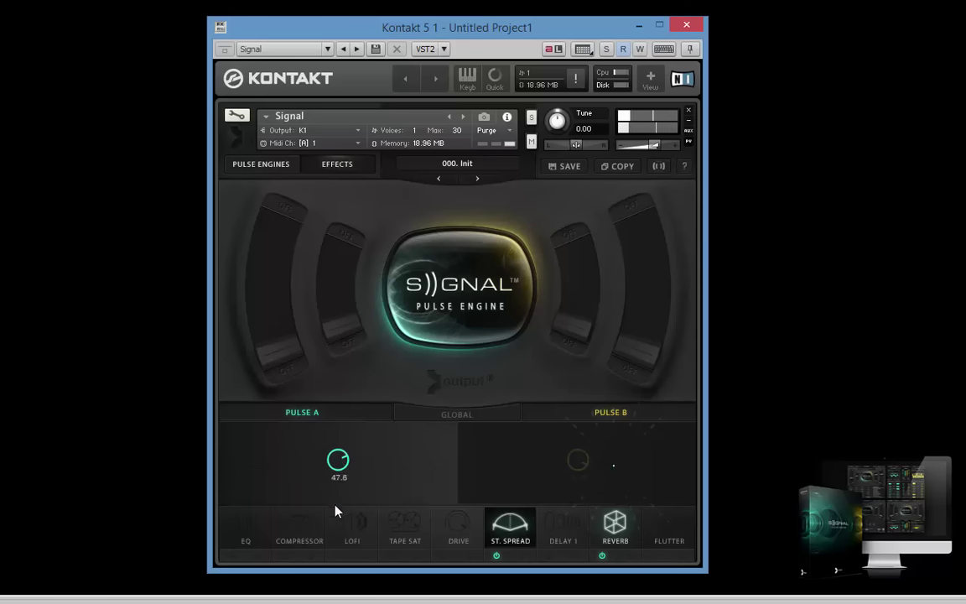
left_click_drag(335, 511, 336, 590)
Step: Audition Delay 1 on Pulse A and switch off both the stereo spread and the delay
left_click(551, 556)
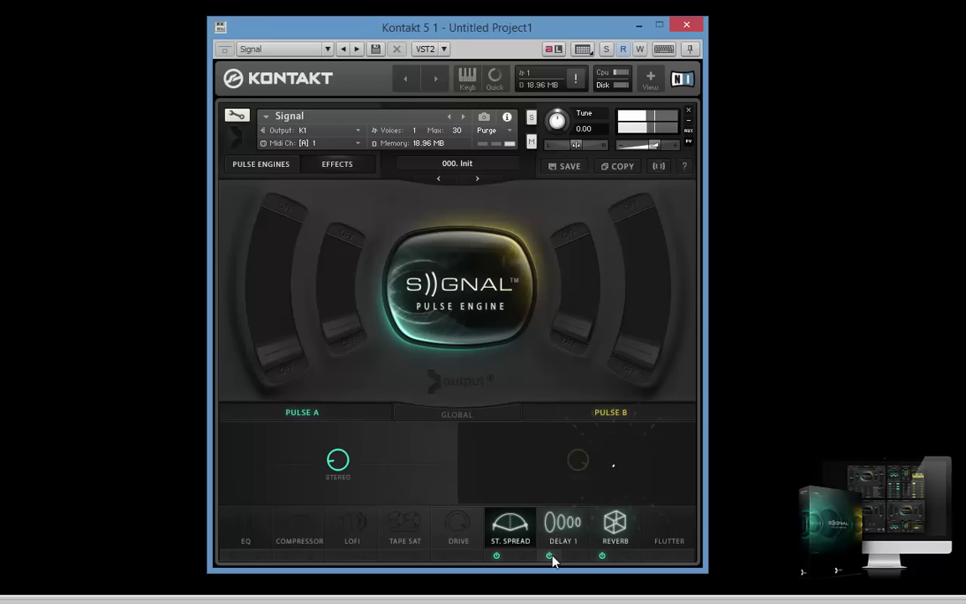
left_click(564, 549)
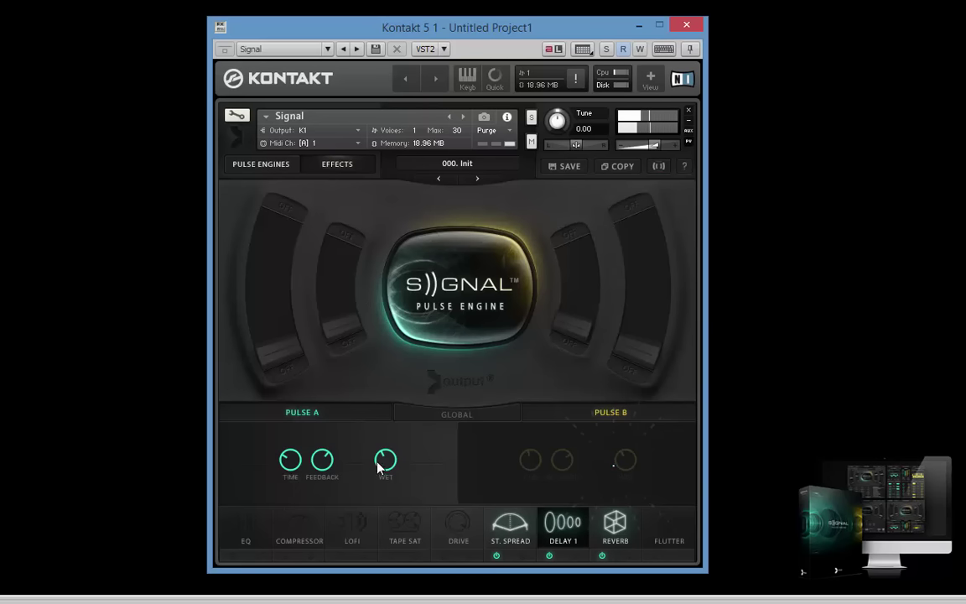
left_click(496, 556)
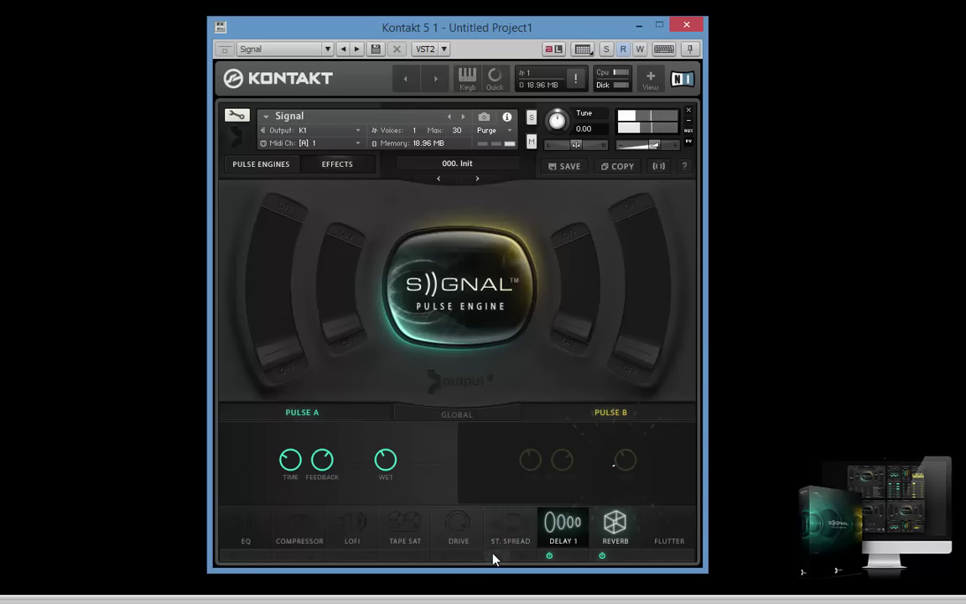
left_click(550, 555)
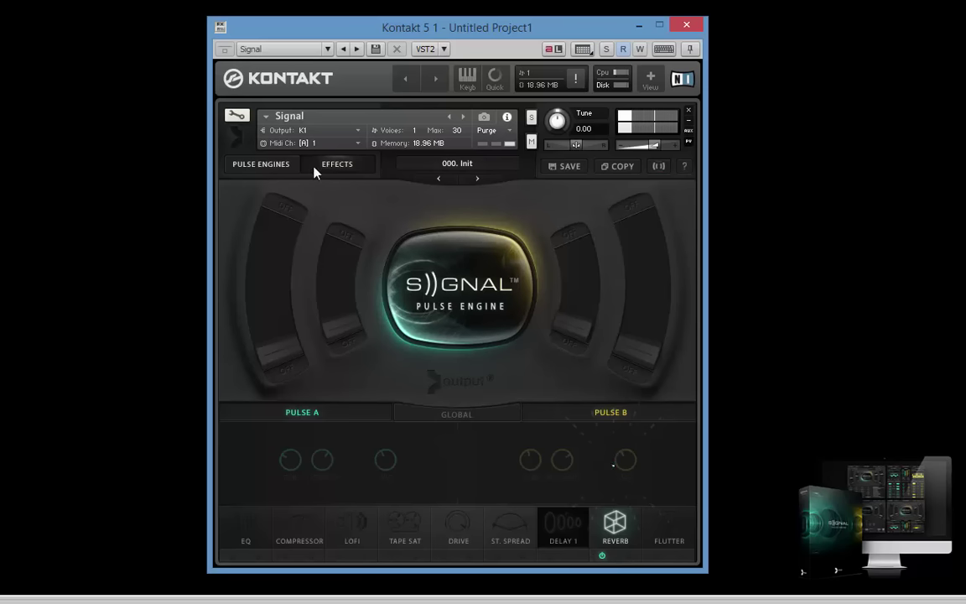
Step: Return to the pulse engines, turn on pulse engine B and turn off pulse engine A
left_click(283, 163)
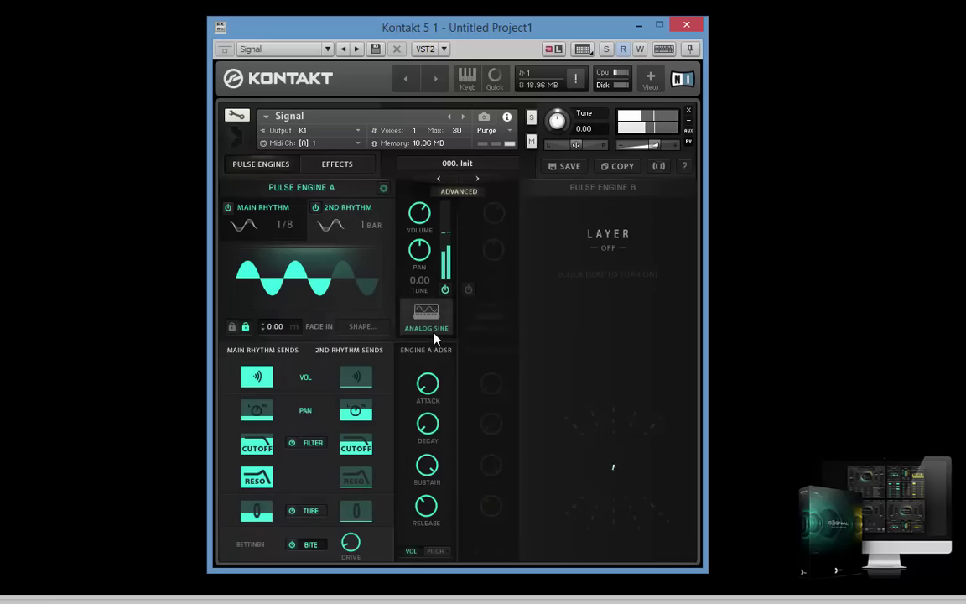
left_click(468, 290)
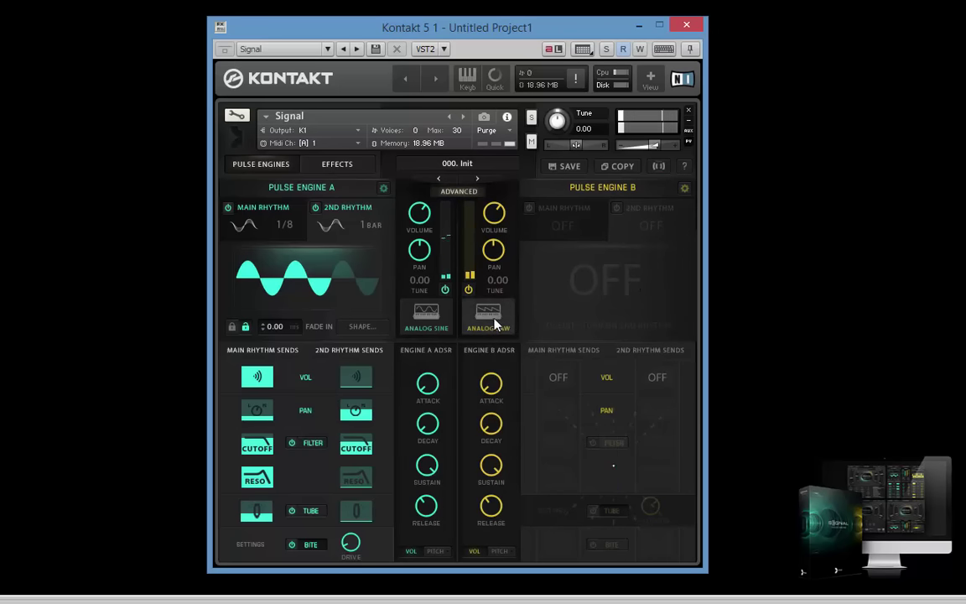
left_click(446, 289)
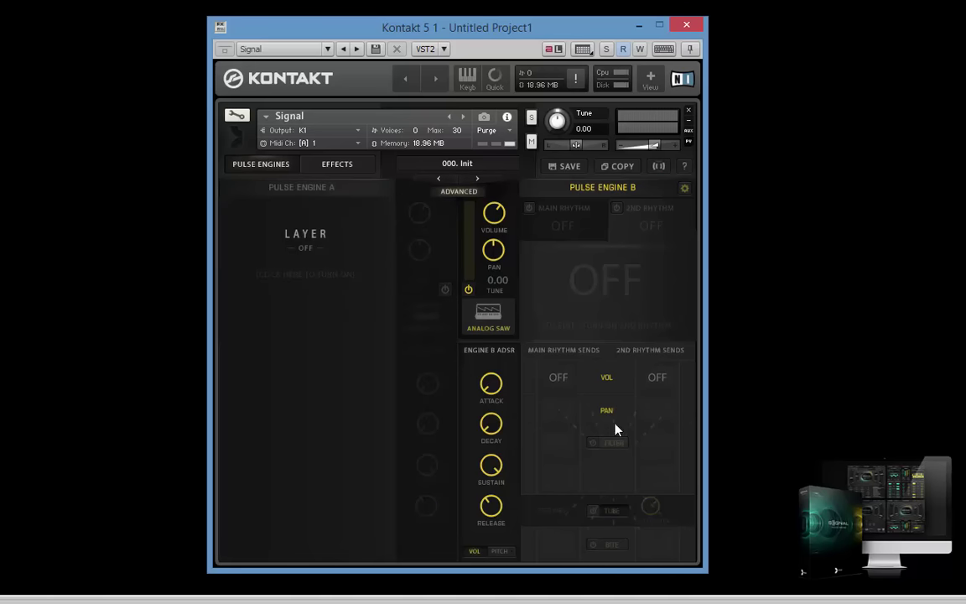
Step: Browse the instrument and synth sources for engine B, audition Particles and Continuum, and choose Airy Poly as its source
left_click(498, 325)
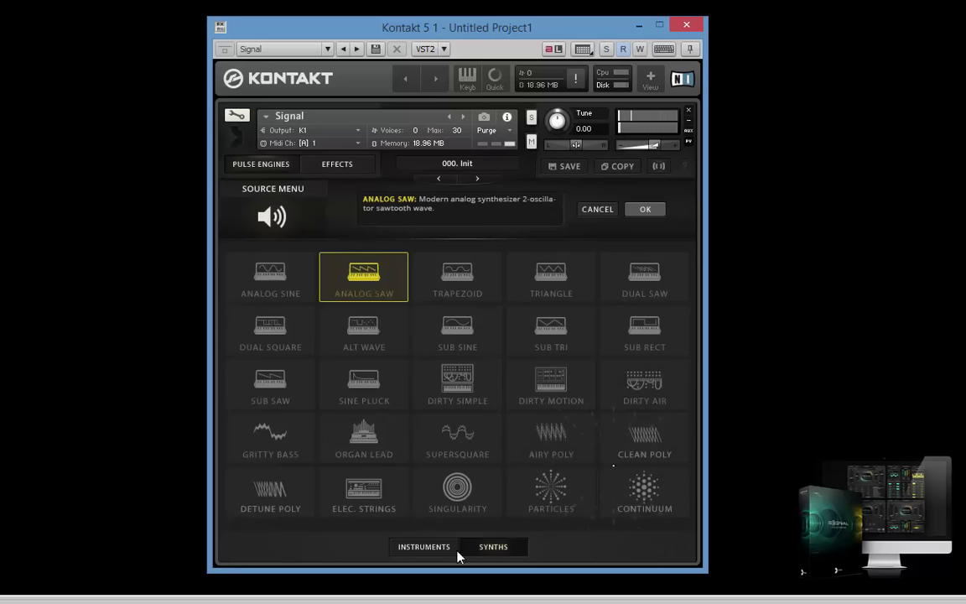
left_click(424, 547)
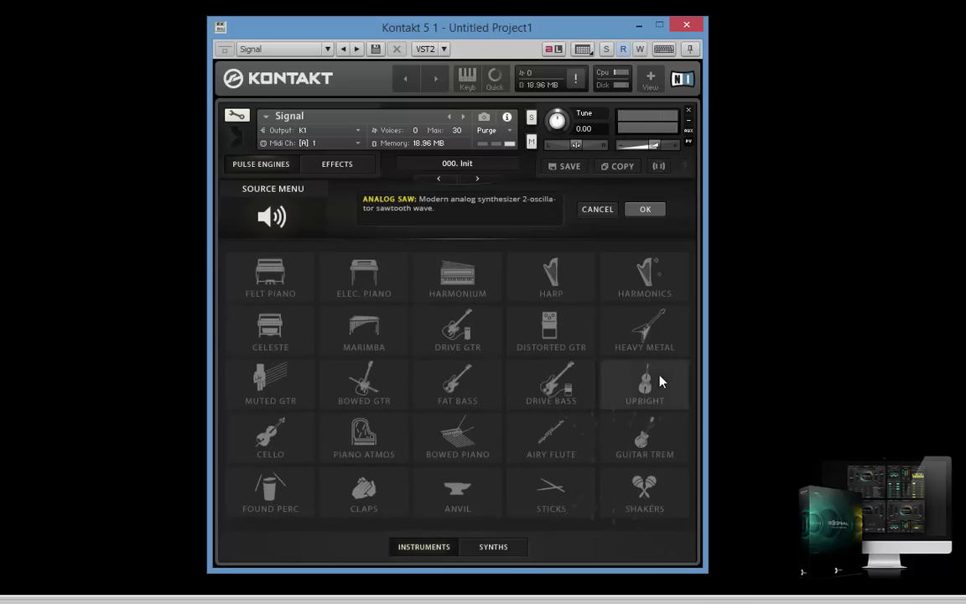
left_click(496, 546)
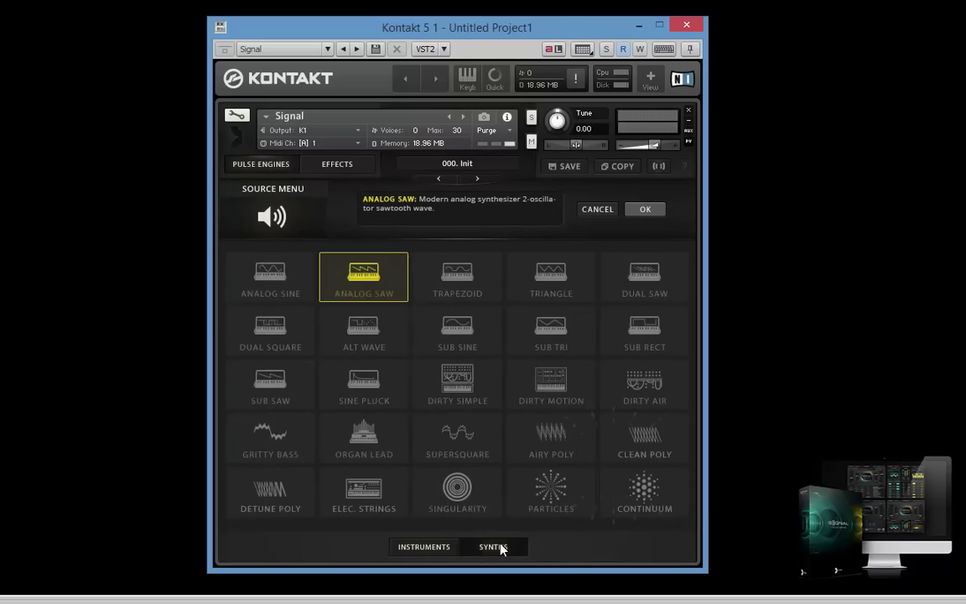
left_click(554, 497)
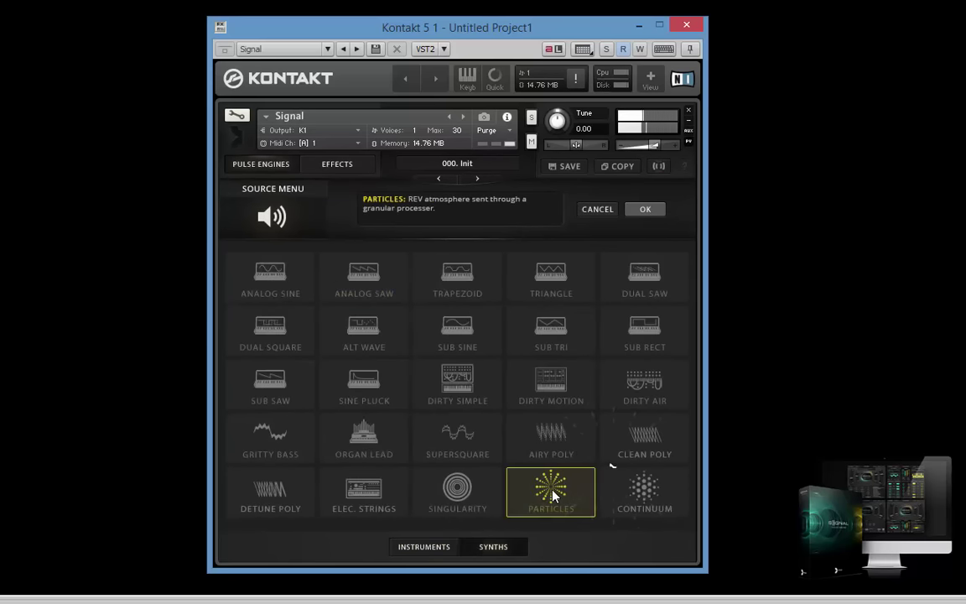
left_click(613, 501)
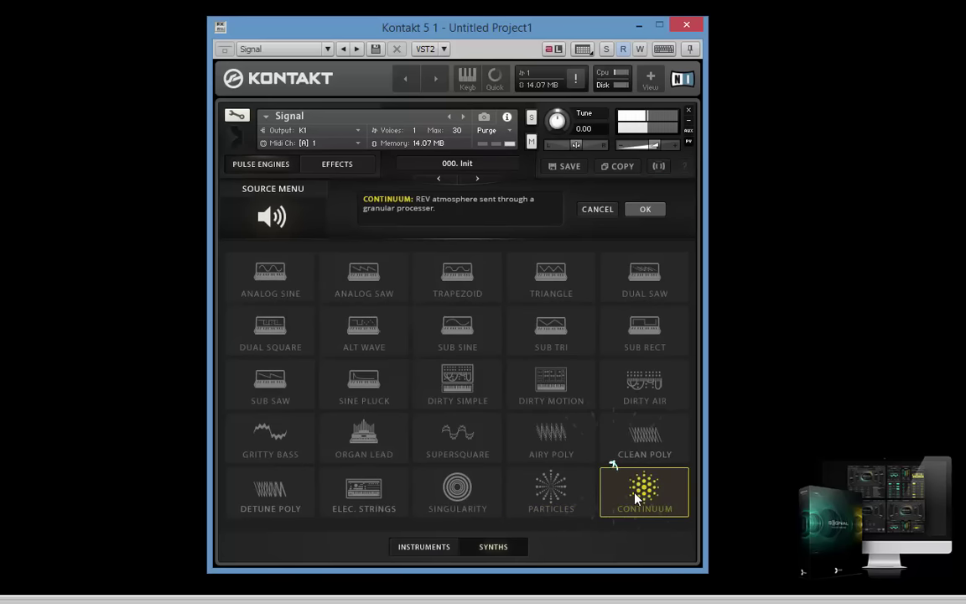
left_click(568, 451)
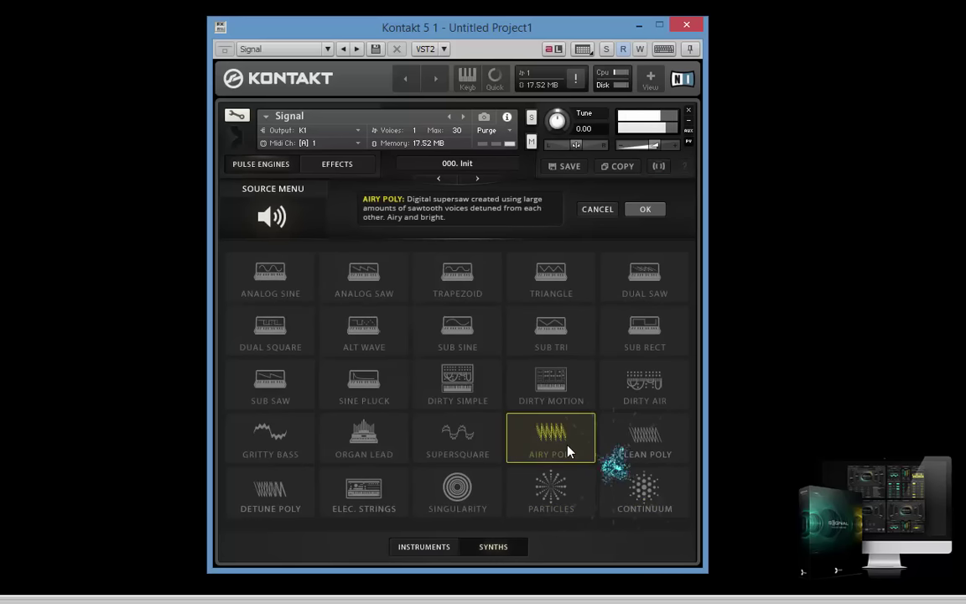
left_click(563, 451)
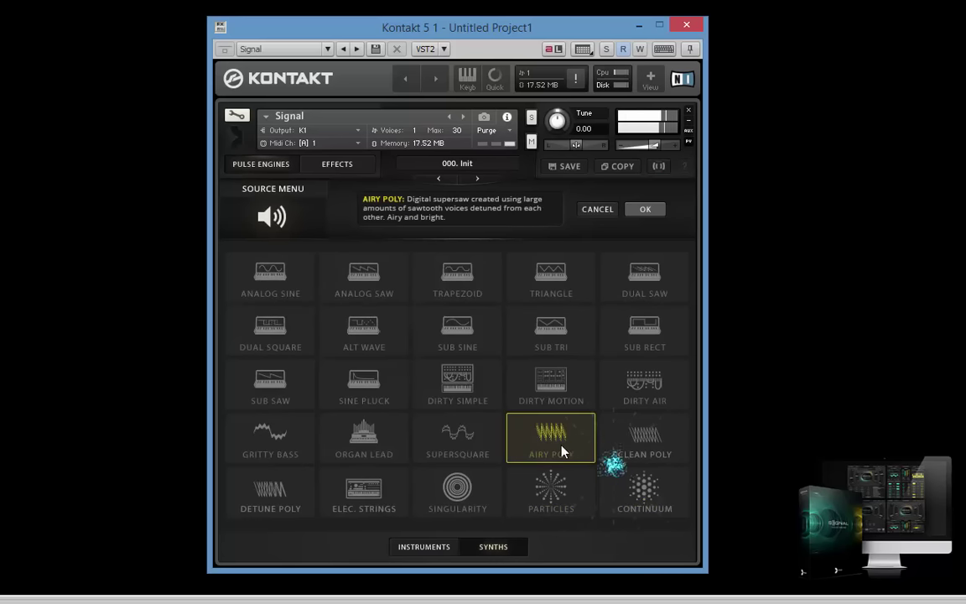
left_click(647, 210)
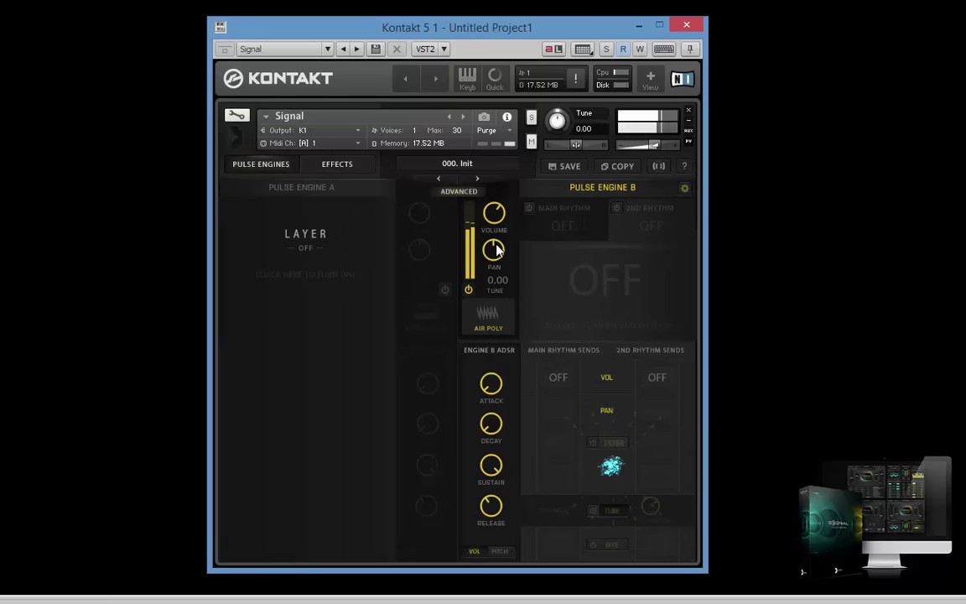
Step: Lower engine B's volume and set its tune to -12.00, with pulse engine A turned back on
left_click_drag(495, 215, 484, 266)
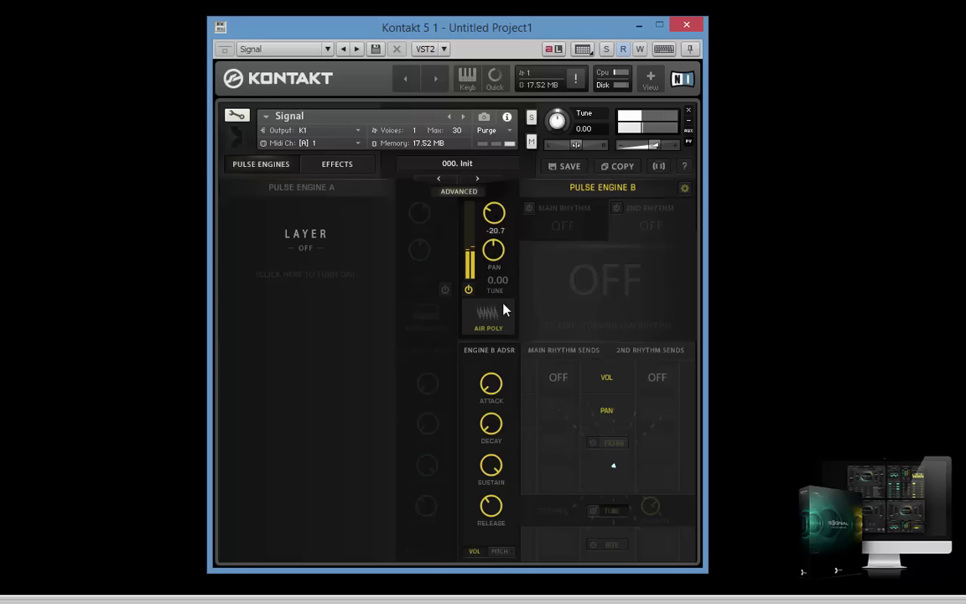
left_click_drag(496, 277, 500, 329)
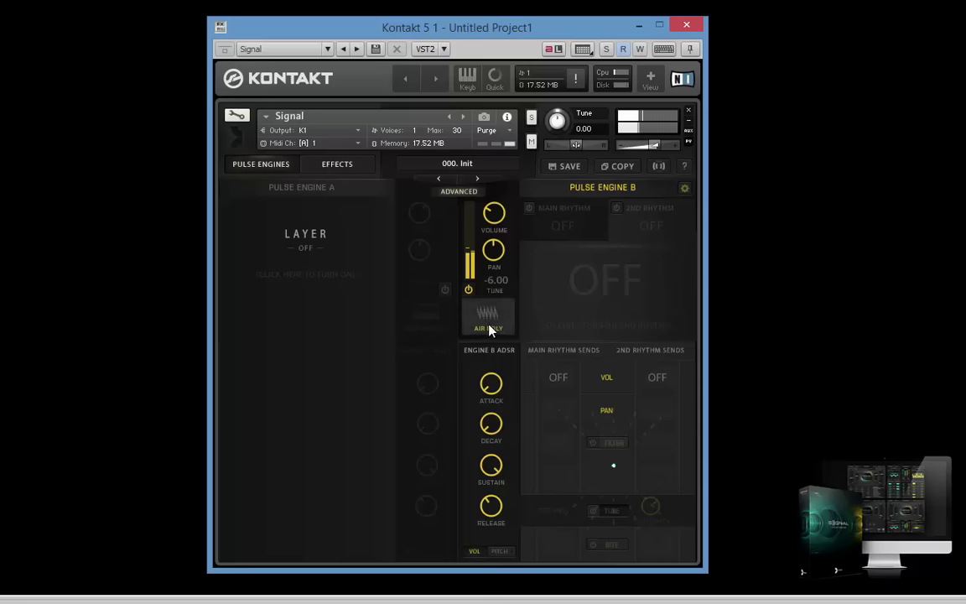
left_click(446, 289)
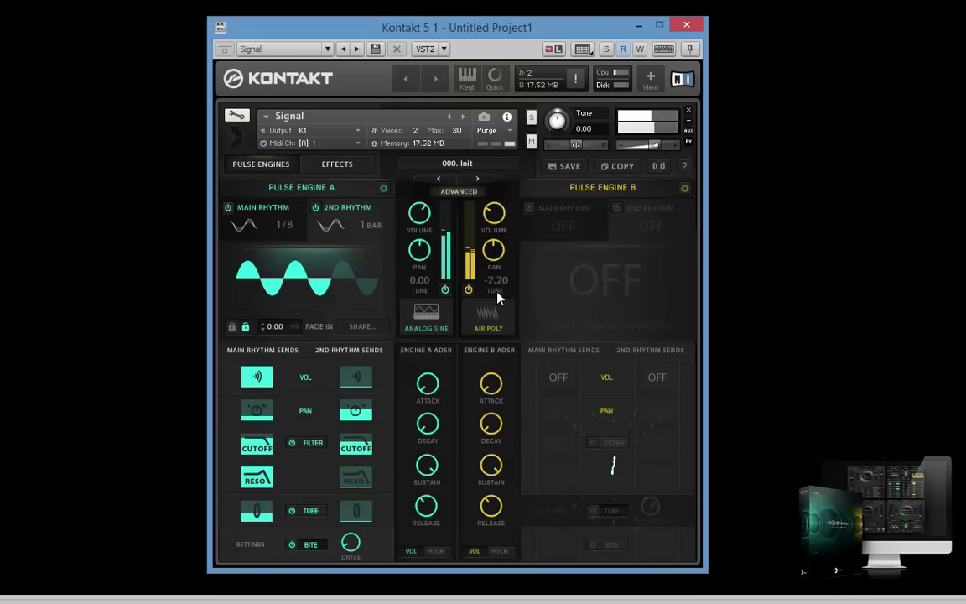
left_click_drag(499, 296, 498, 329)
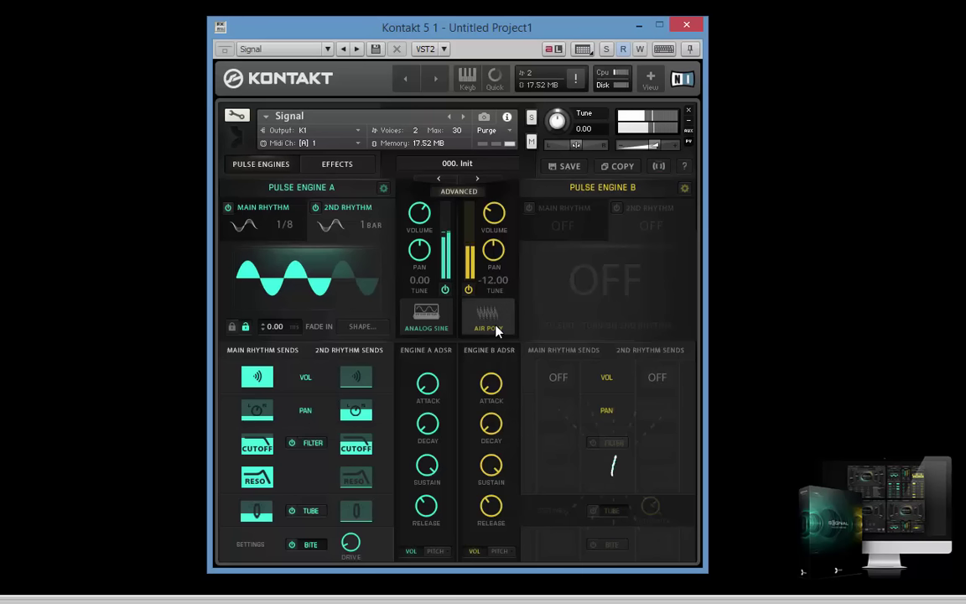
mouse_move(495, 223)
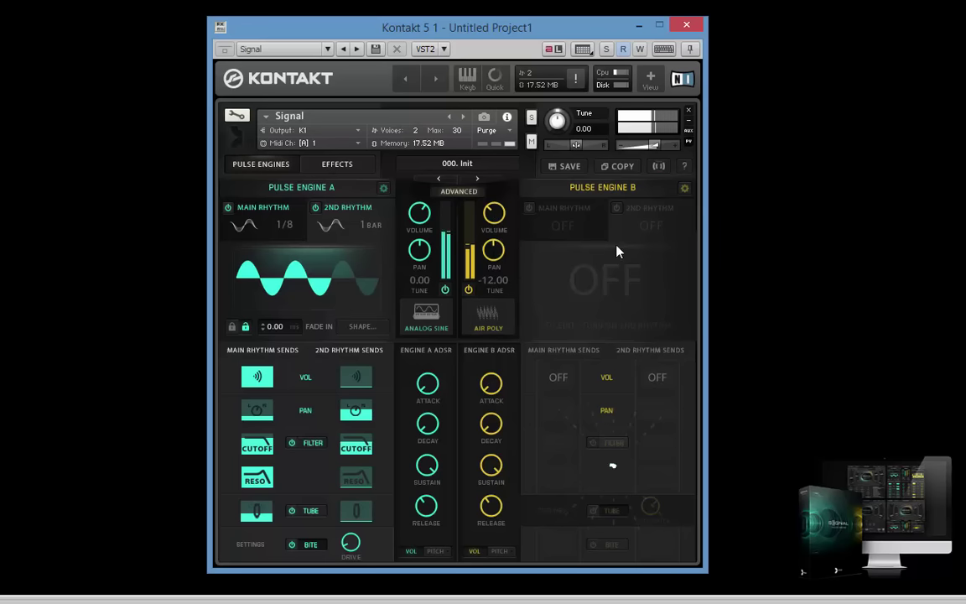
Step: Turn on engine B's main rhythm with the Wave pulse type, trying a 1/8 rate and settling on 1/4
left_click(529, 207)
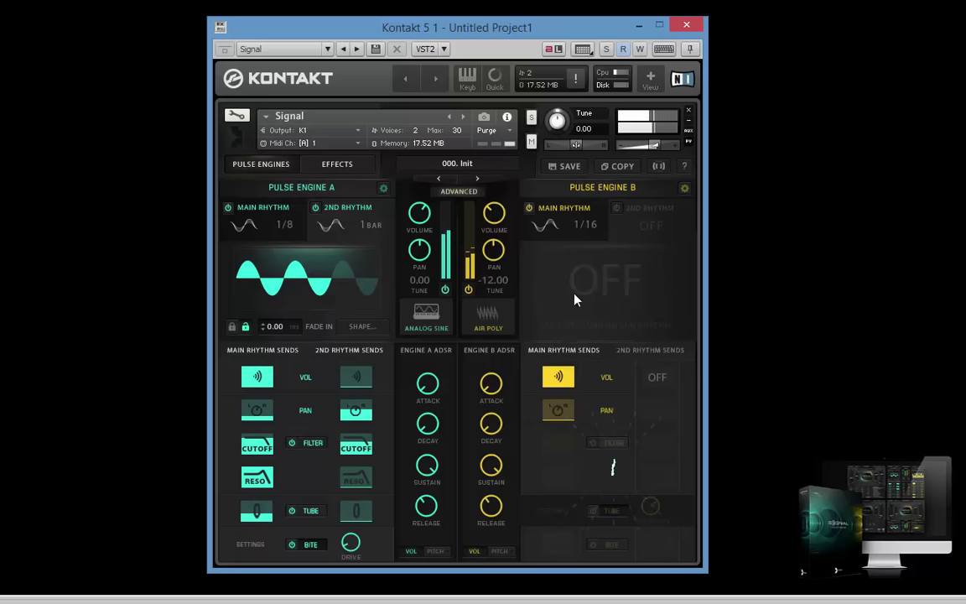
left_click(545, 225)
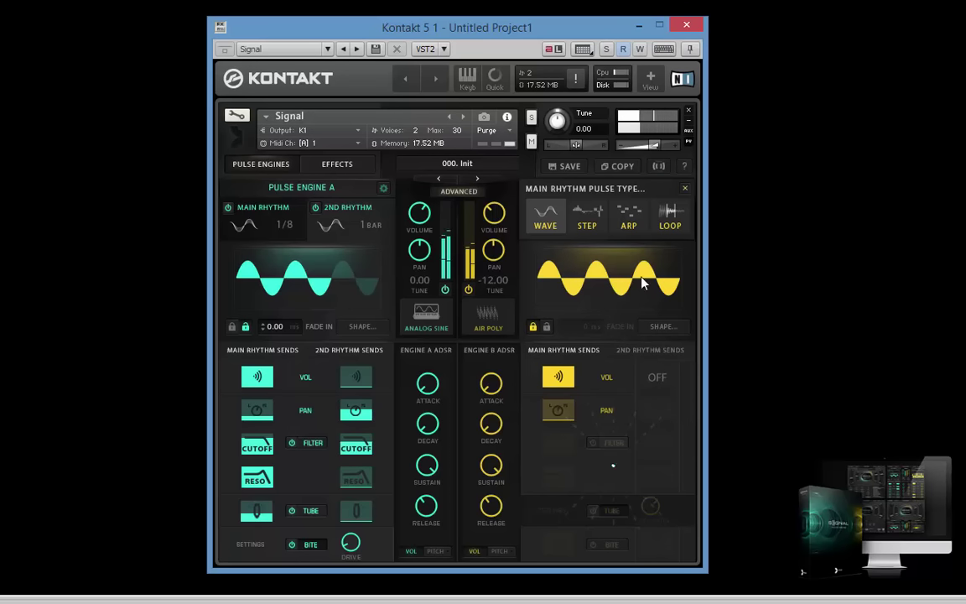
left_click(548, 220)
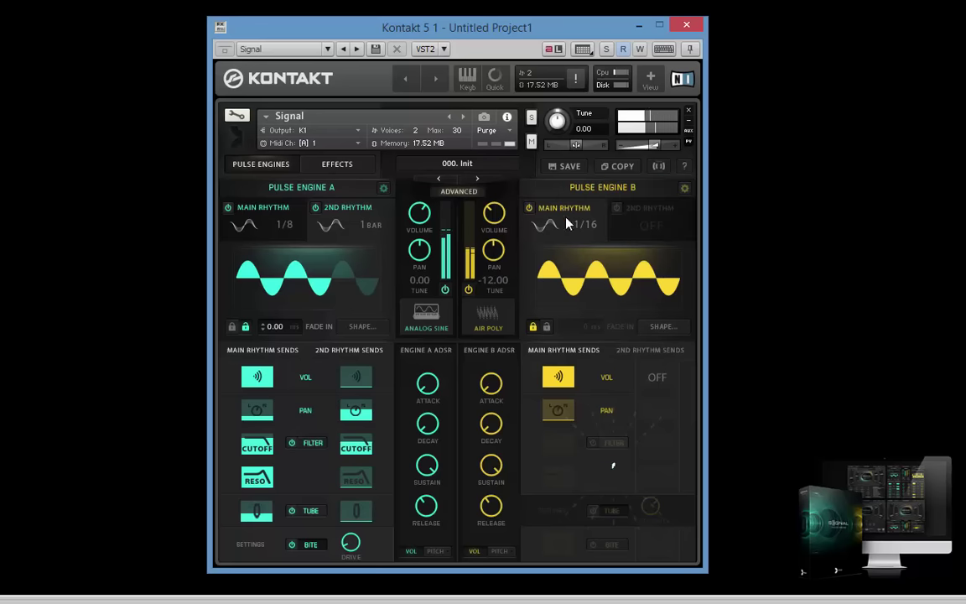
left_click(584, 231)
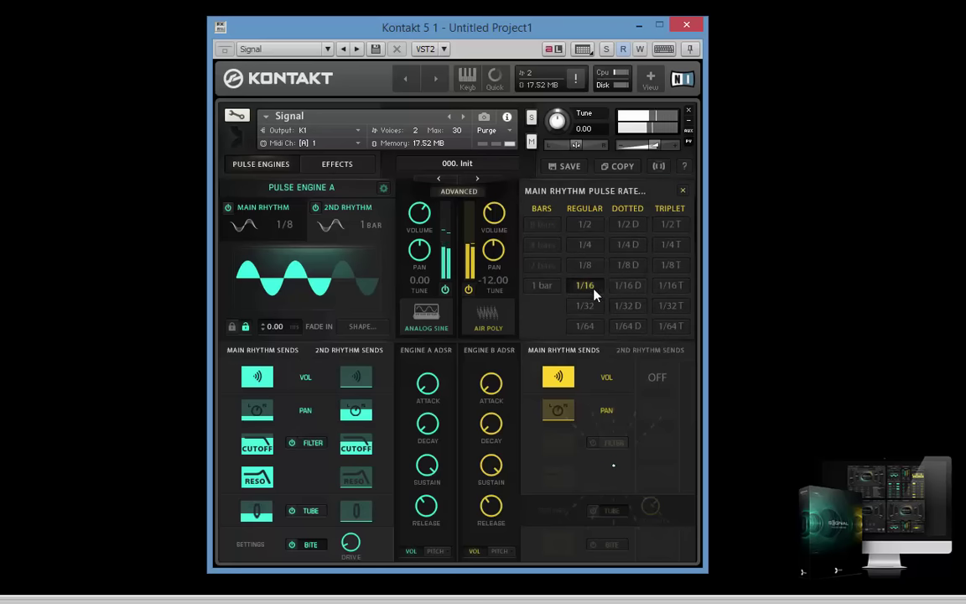
left_click(585, 266)
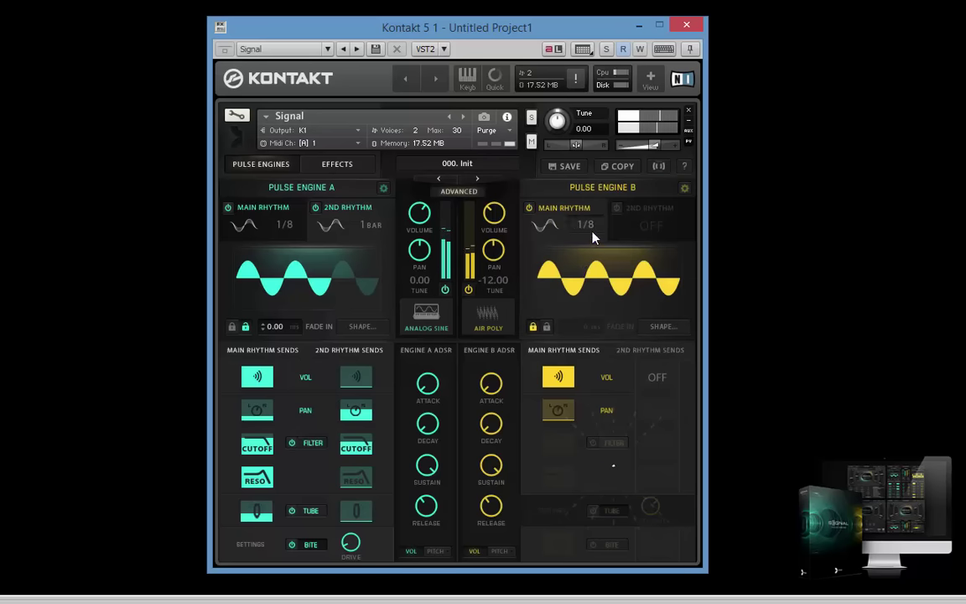
left_click(590, 234)
left_click(587, 254)
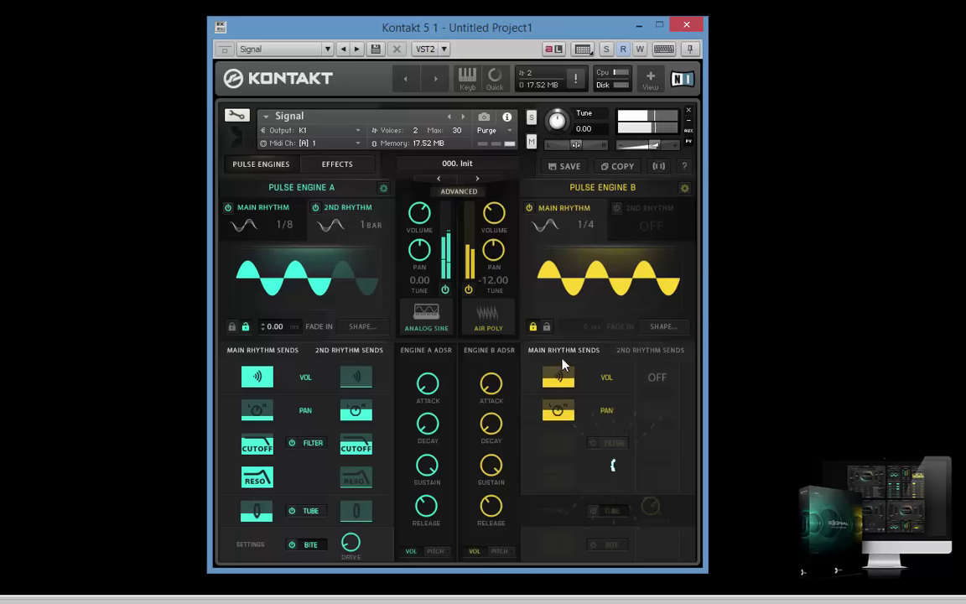
Step: Turn on engine B's filter with the cutoff at about 887.8 and set the main rhythm's rate to 1/8
left_click(611, 445)
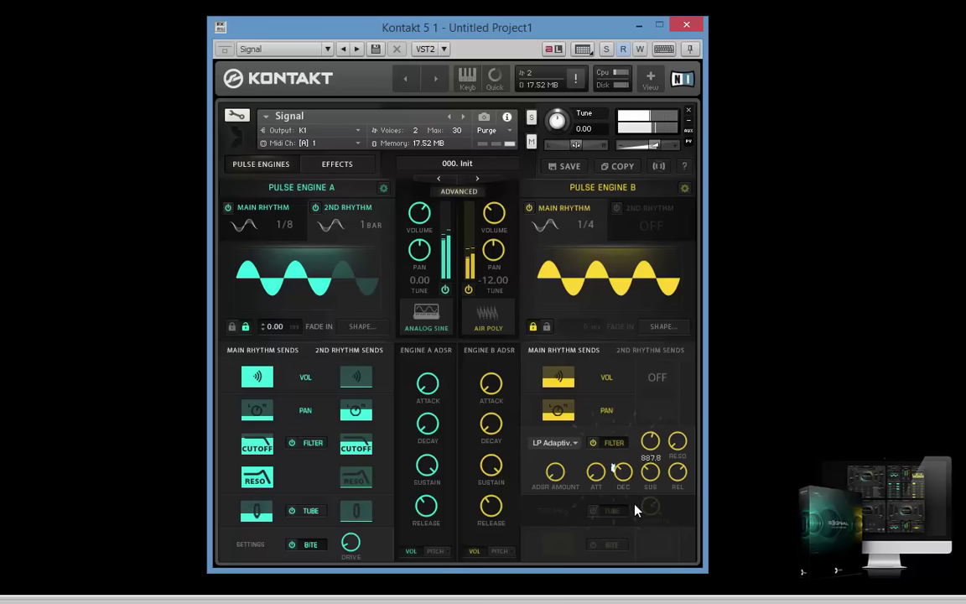
left_click(610, 445)
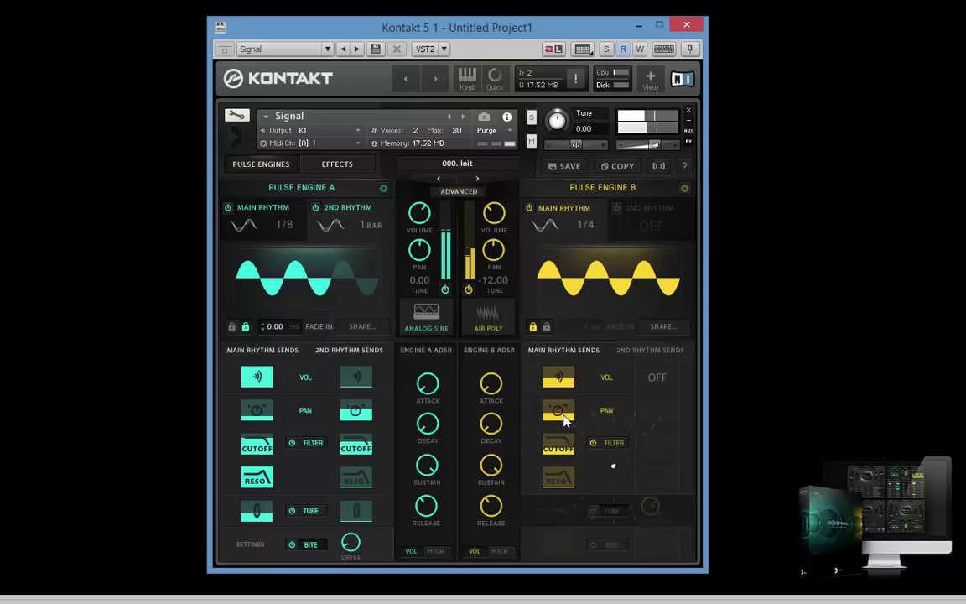
left_click(591, 227)
left_click(590, 281)
Step: Turn on engine B's 2nd rhythm and change its pulse type to Step
left_click(618, 208)
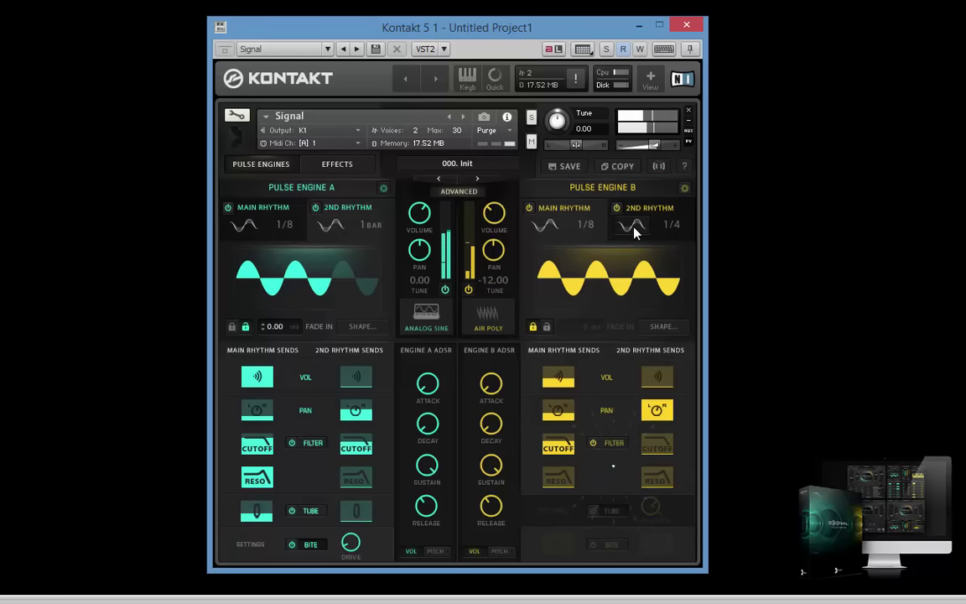
left_click(635, 231)
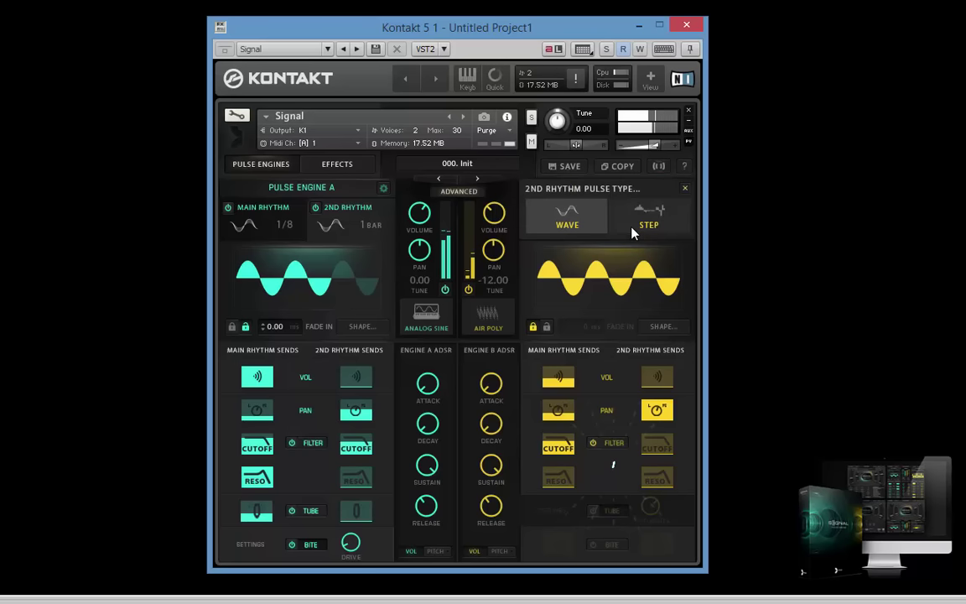
left_click(683, 190)
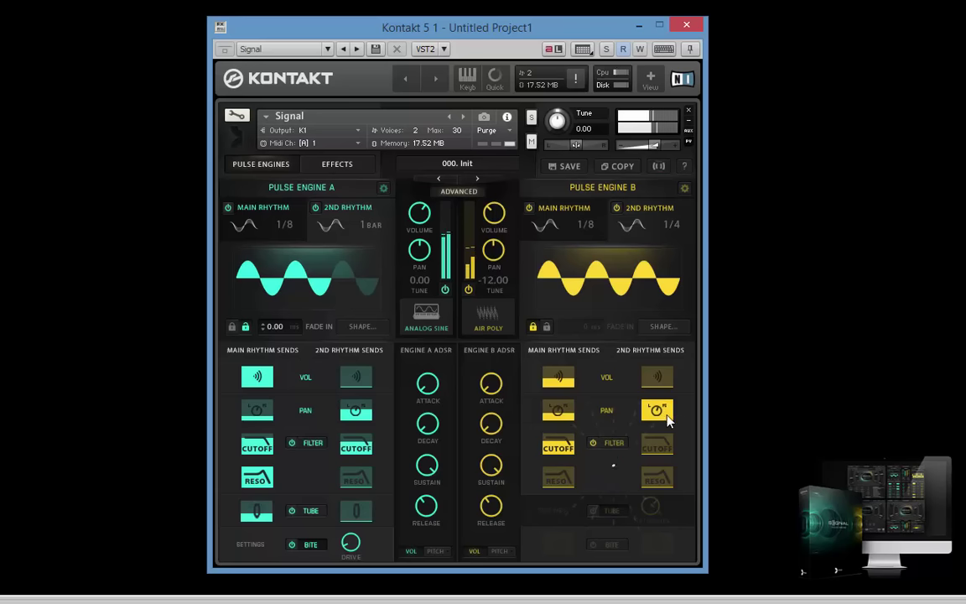
left_click(644, 227)
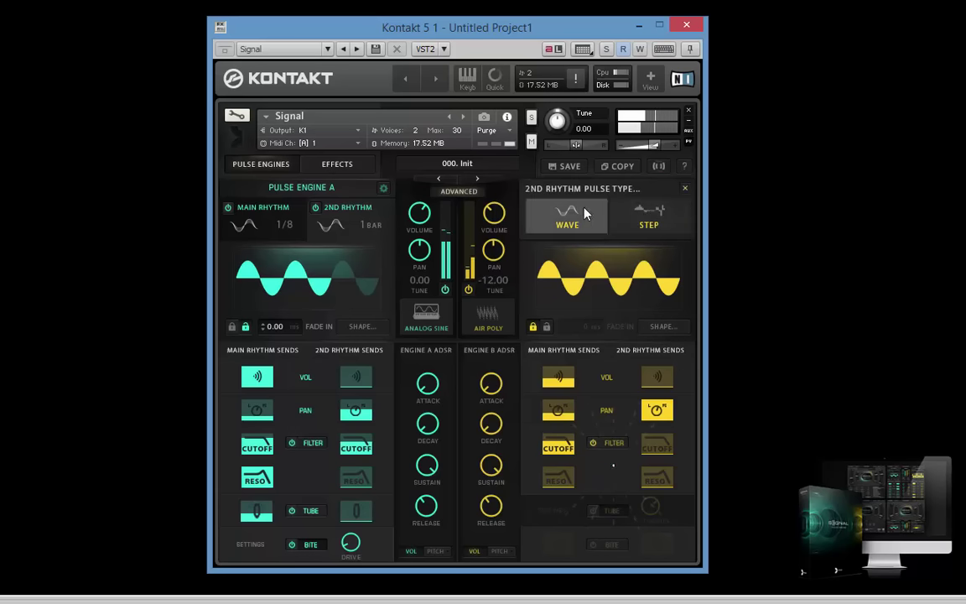
left_click(584, 214)
left_click(625, 231)
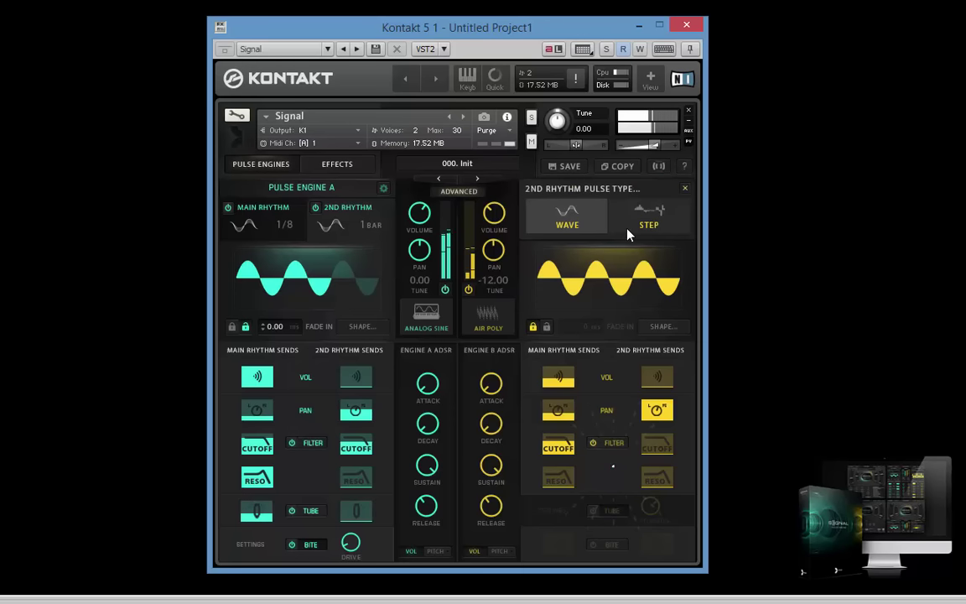
left_click(648, 214)
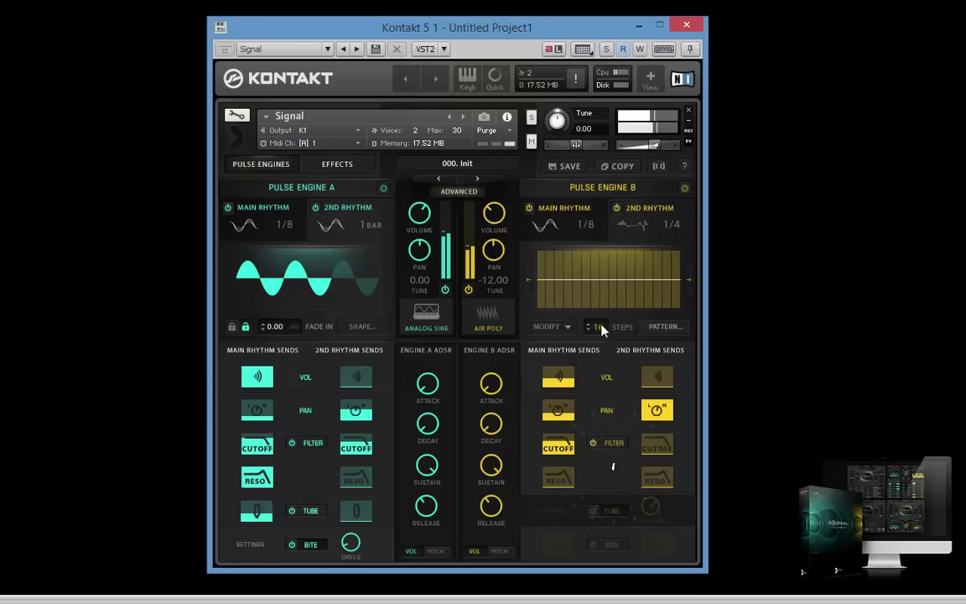
Step: Build a 2-step pattern for engine B's 2nd rhythm, first step fully up and second fully down, at a 1/8 rate
left_click_drag(601, 330, 609, 362)
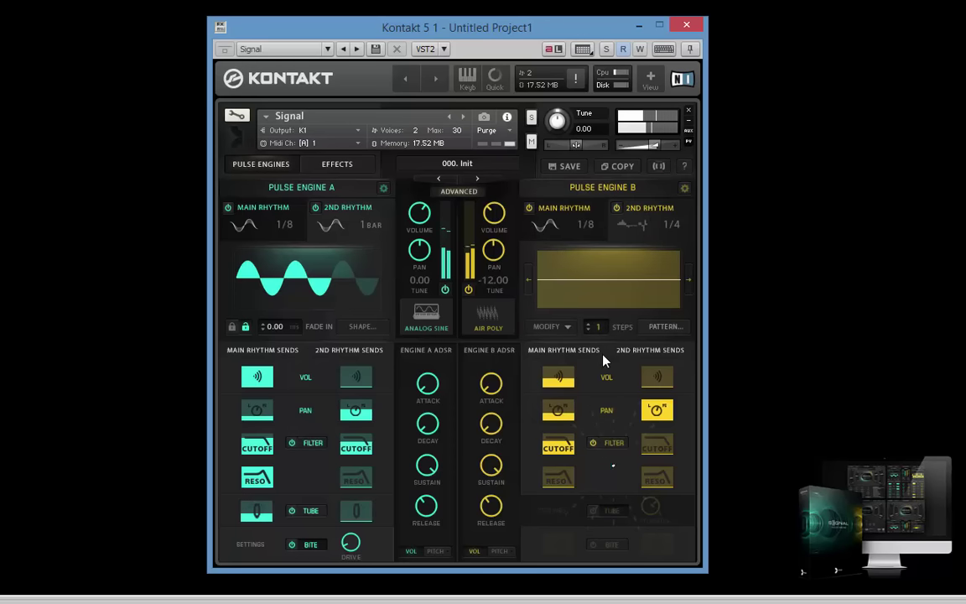
left_click(588, 323)
left_click(582, 277)
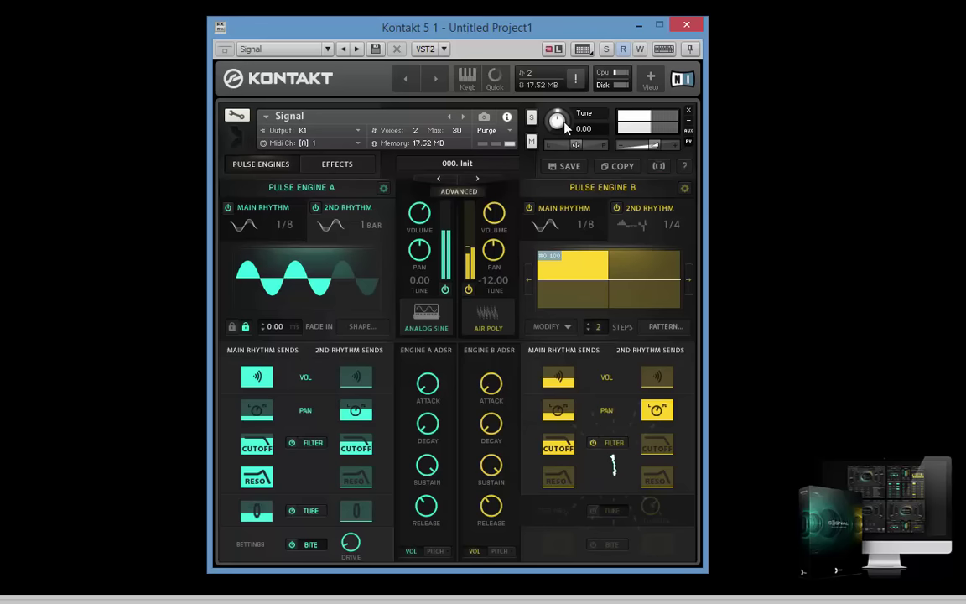
left_click(632, 283)
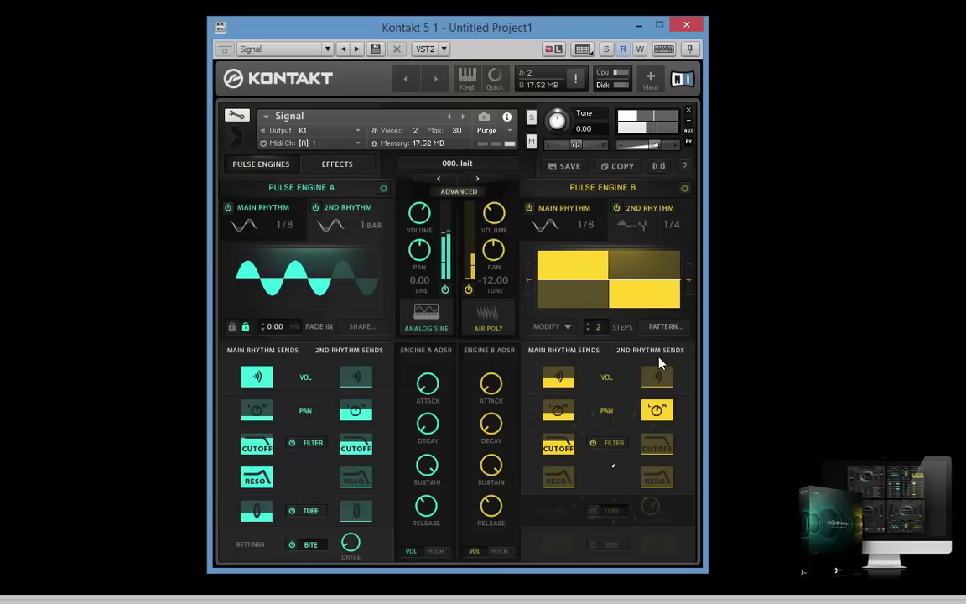
left_click(674, 231)
left_click(596, 268)
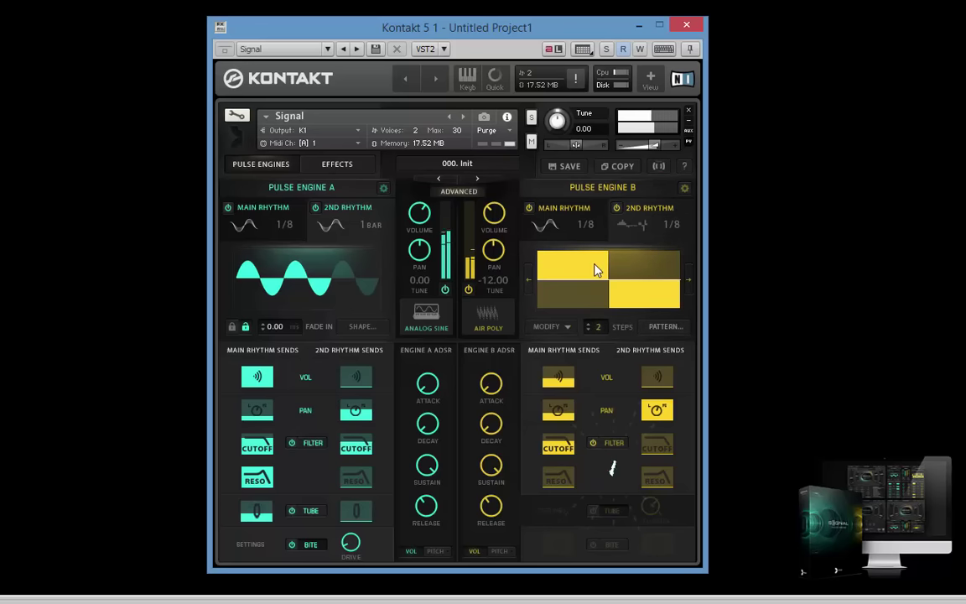
Step: Turn off engine A and audition several simple wave shapes for engine B's main rhythm, ending on the half-rounded shape with a falling curve
left_click(445, 289)
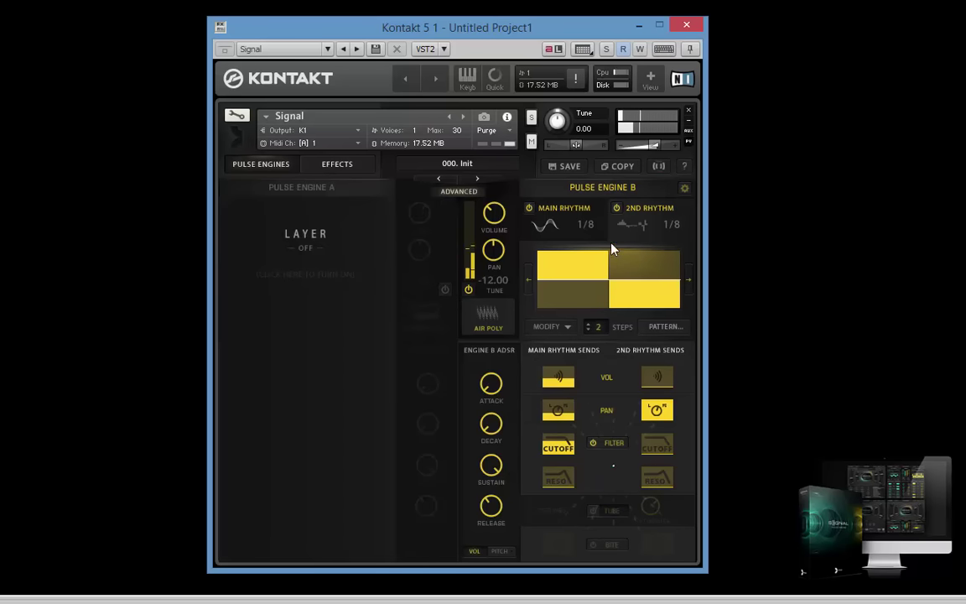
left_click(545, 228)
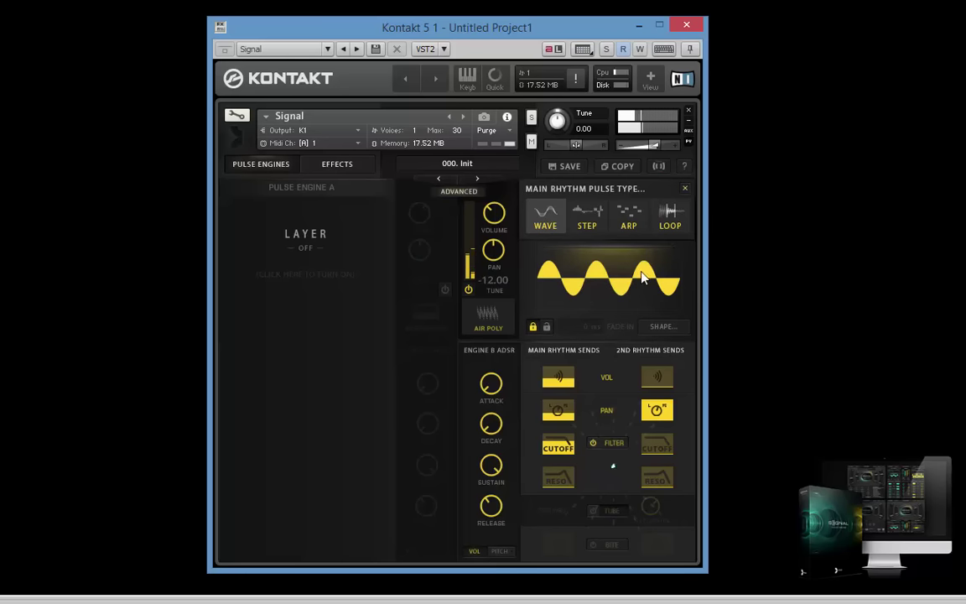
left_click(663, 331)
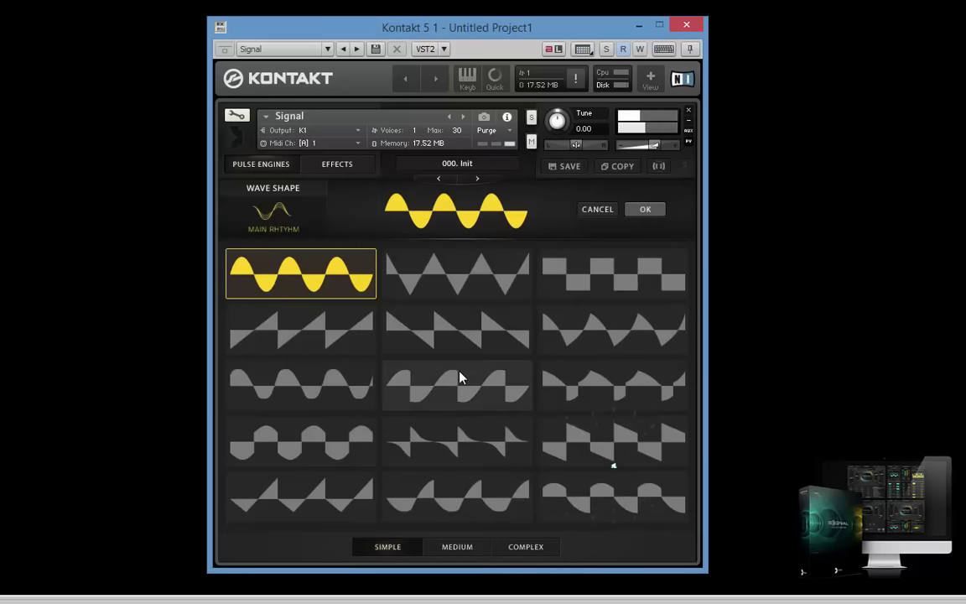
left_click(319, 443)
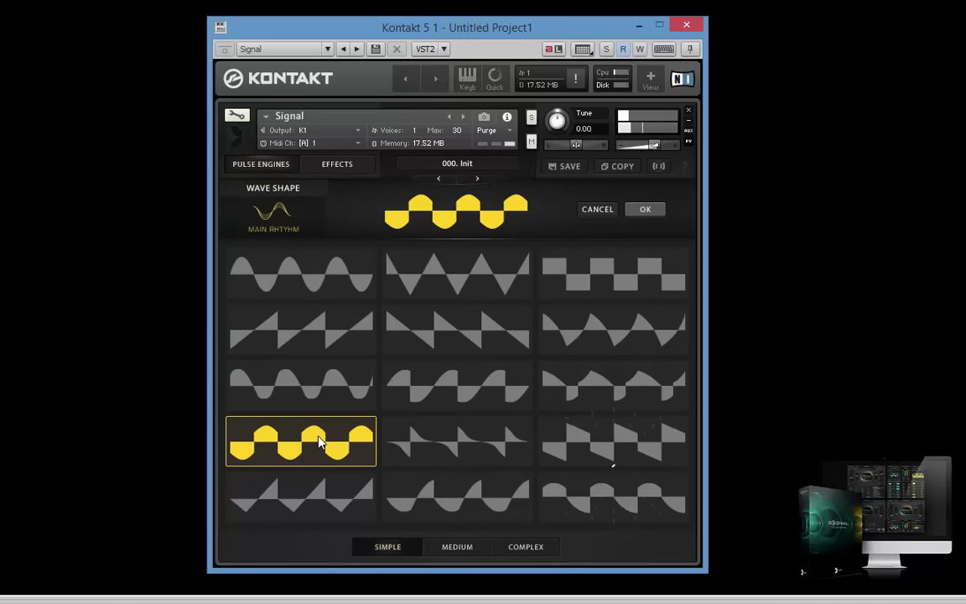
left_click(403, 443)
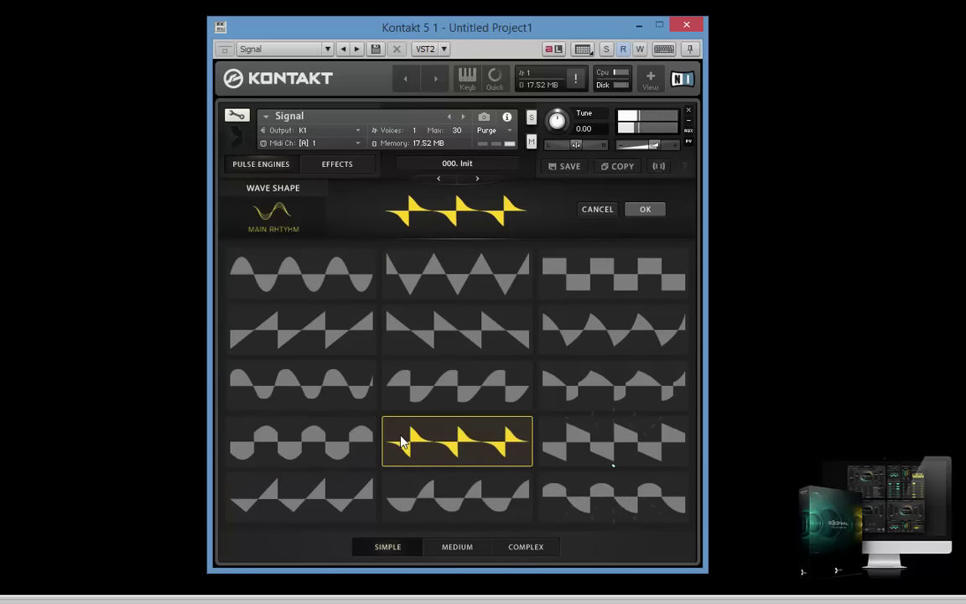
left_click(566, 443)
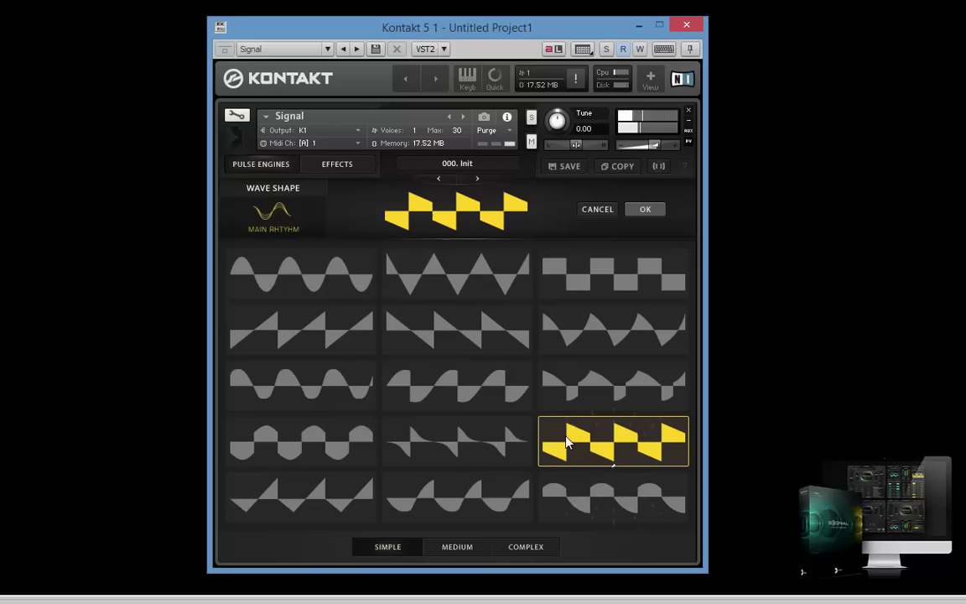
left_click(583, 492)
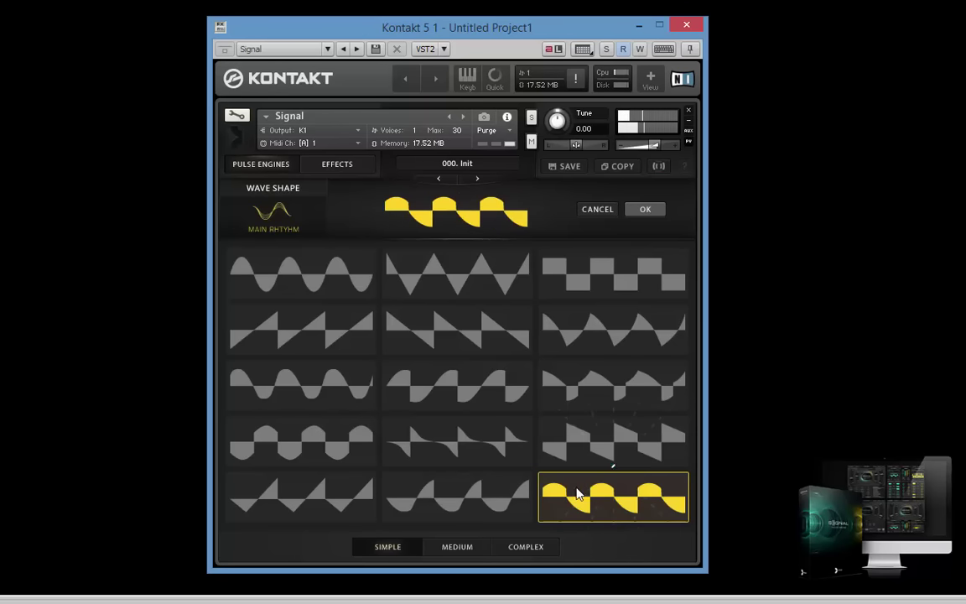
Step: Audition complex wave shapes for engine B's main rhythm and apply the one in the second row, third column
left_click(509, 551)
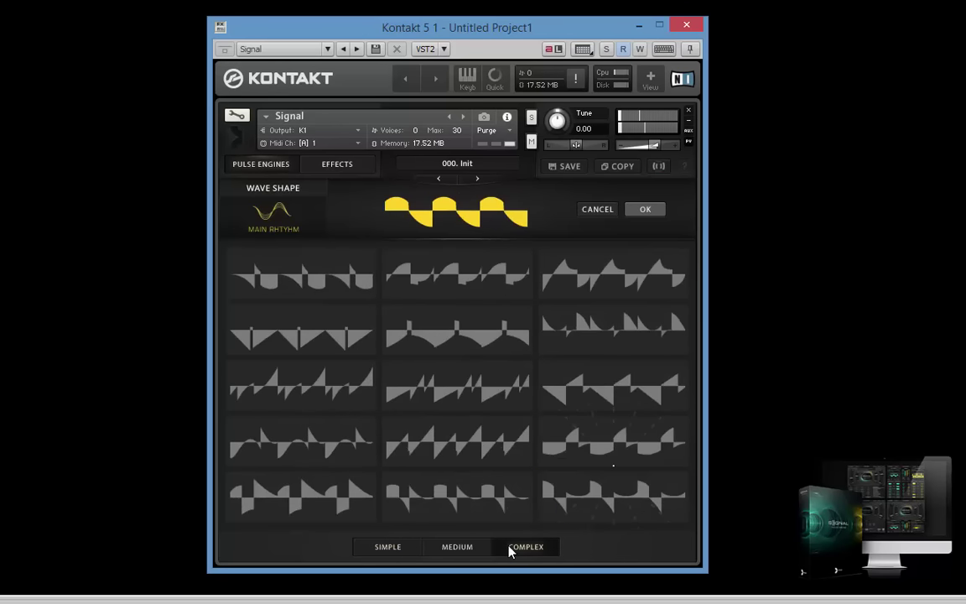
left_click(446, 398)
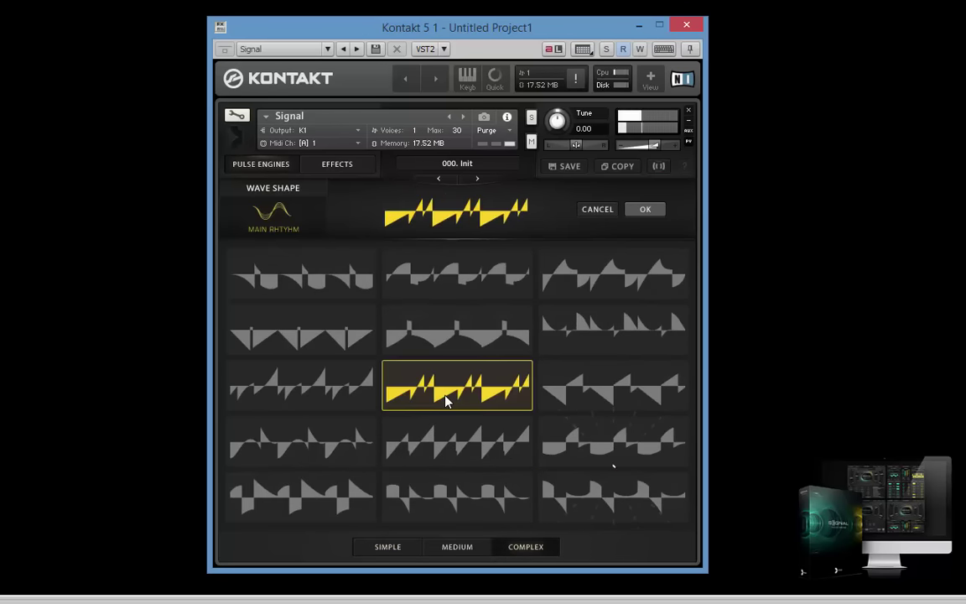
left_click(442, 352)
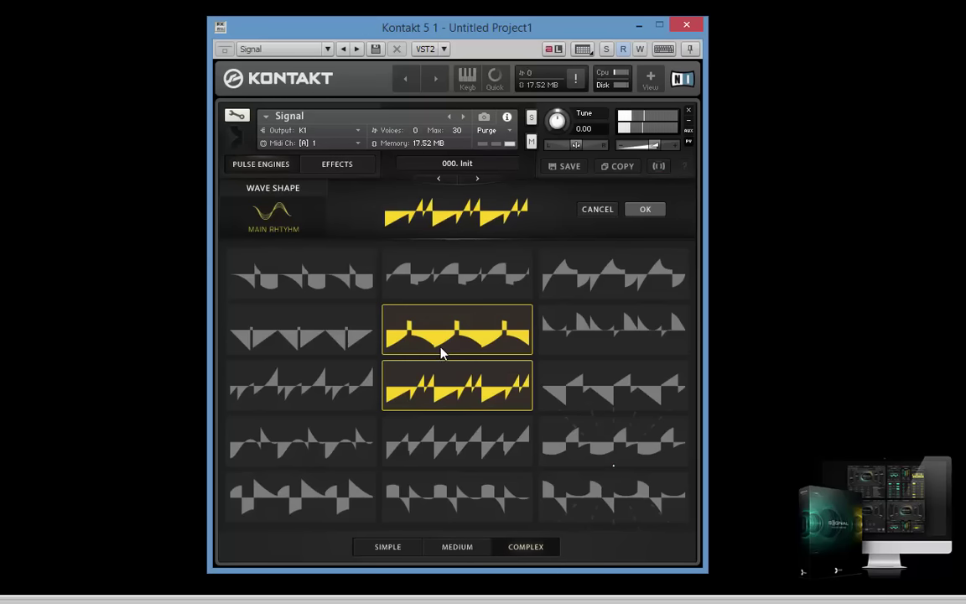
left_click(539, 343)
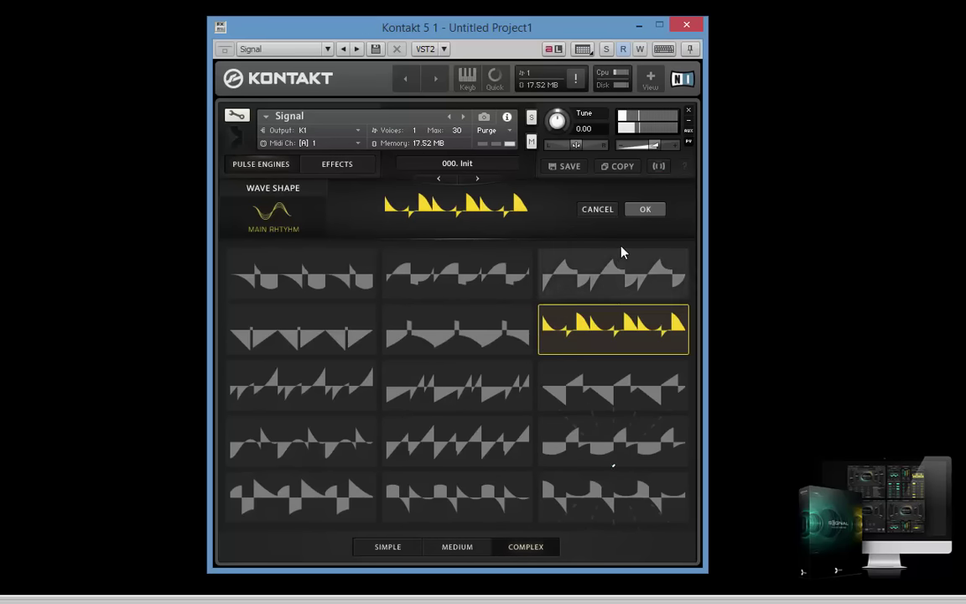
left_click(643, 213)
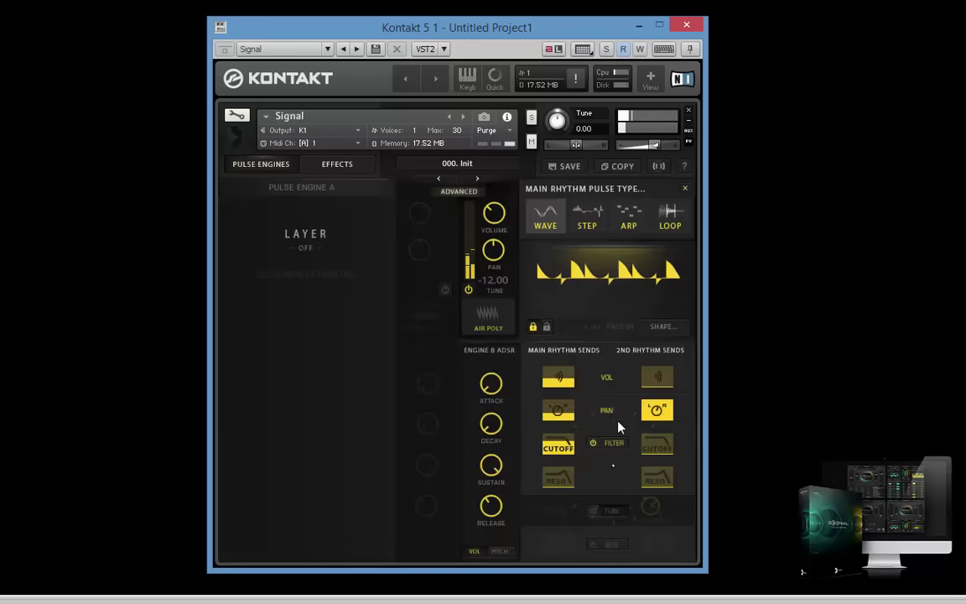
Step: Try raising engine B's 2nd rhythm sends to filter cutoff, resonance and volume
left_click(660, 411)
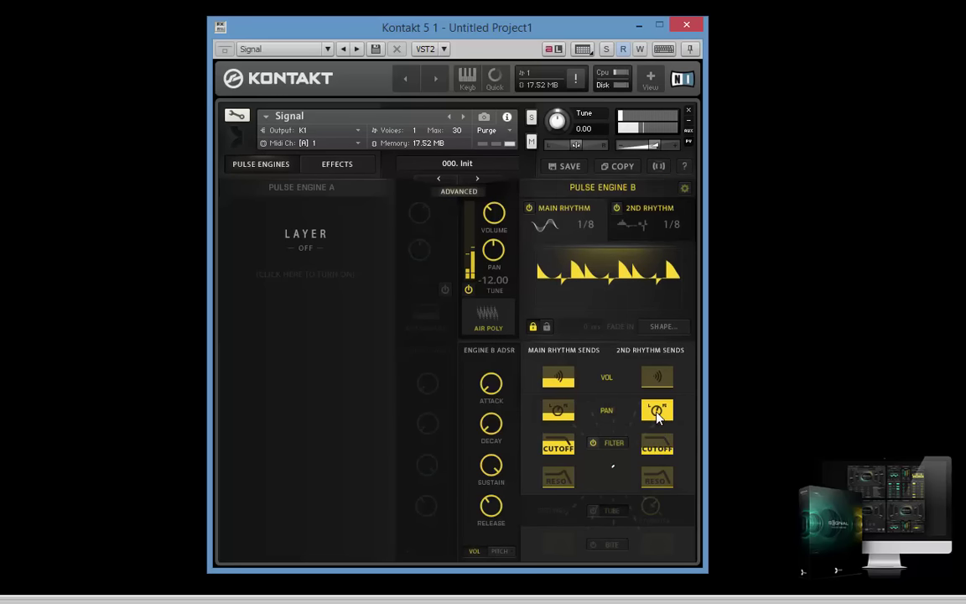
left_click(661, 450)
left_click(657, 380)
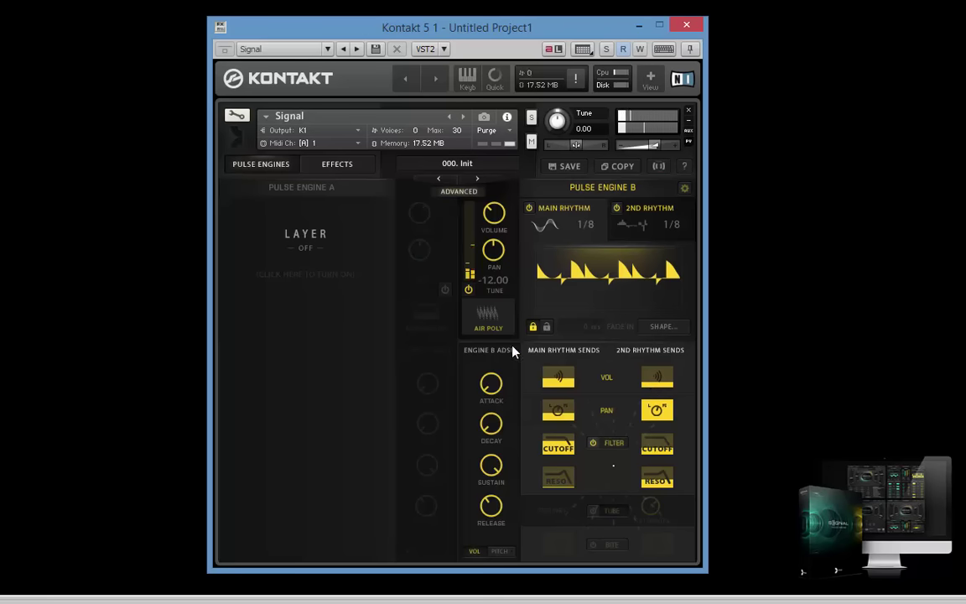
Step: Turn engine A back on and reset engine B's 2nd rhythm sends for volume, cutoff and resonance to zero
left_click(448, 289)
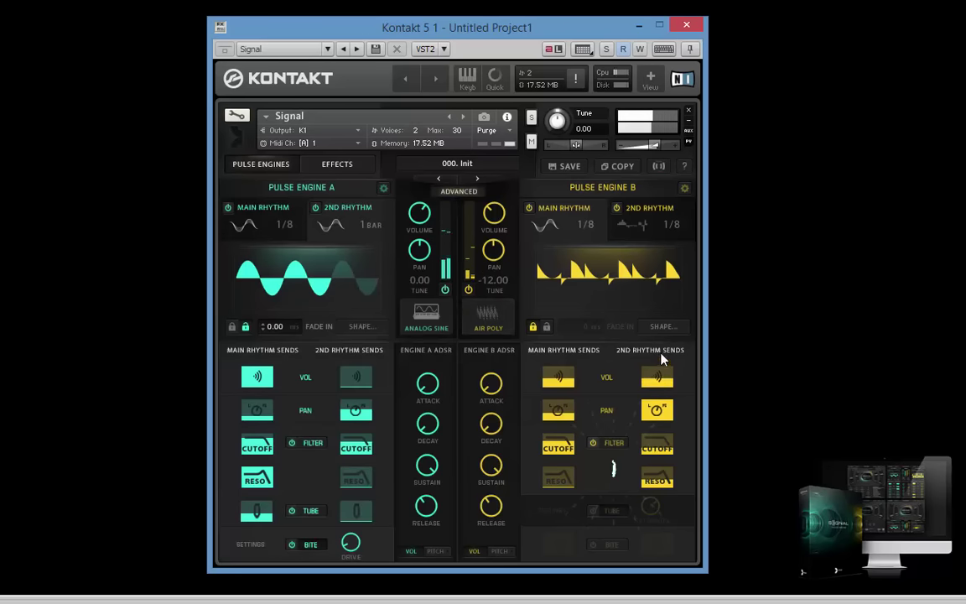
left_click(658, 444)
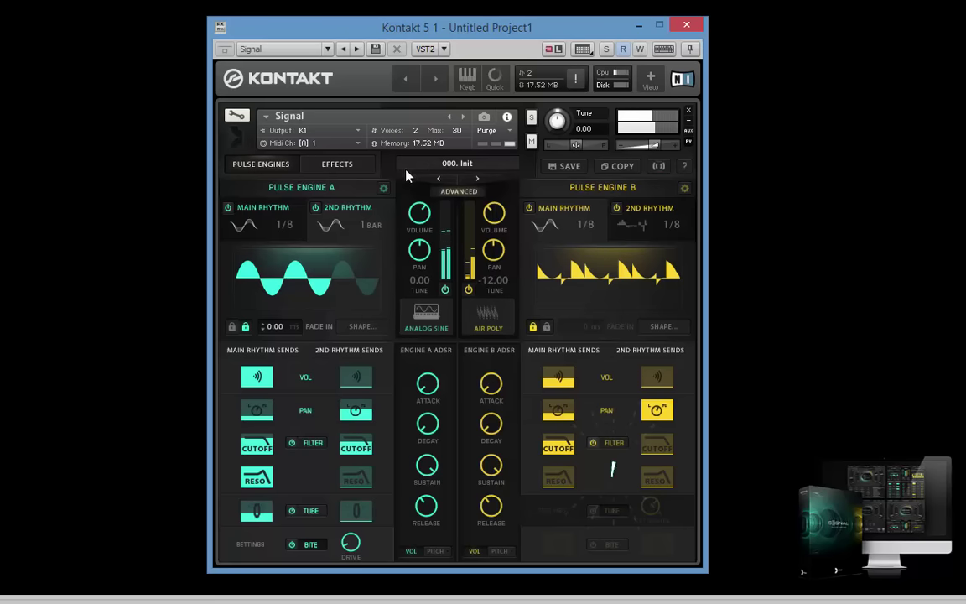
Step: Enable the reverb effect for Pulse B with its size at 41.6 and adjust its wet level
left_click(331, 166)
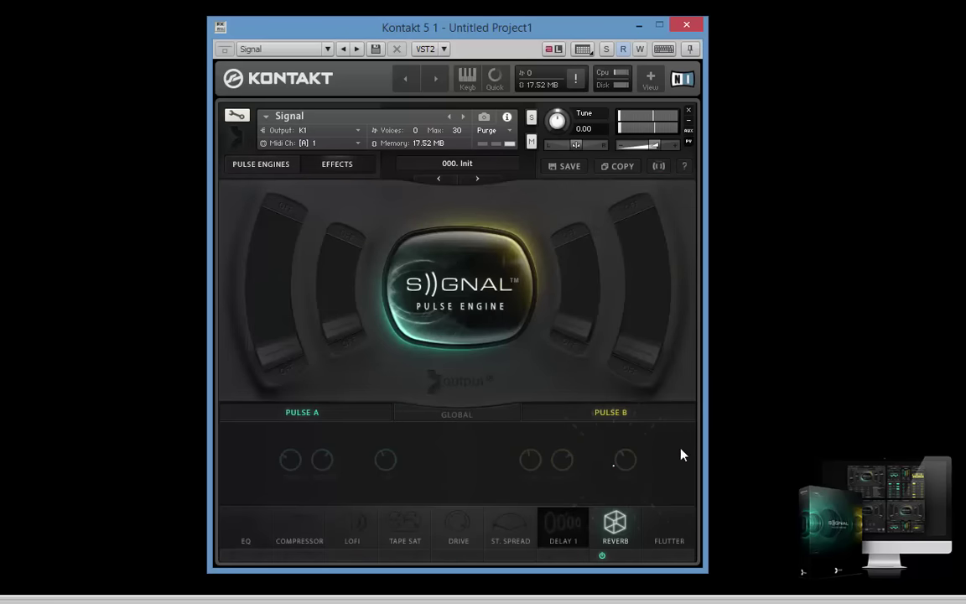
left_click(625, 533)
left_click(627, 554)
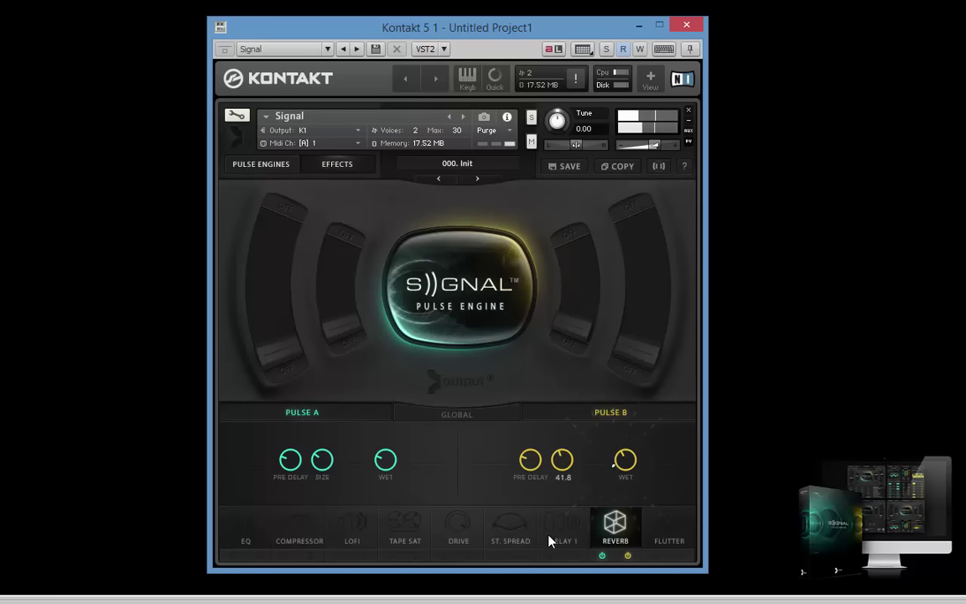
left_click_drag(642, 457, 624, 491)
Step: Try the drive effect on Pulse B, switch it off, and enable tape saturation with the amount at 40.7
left_click(467, 544)
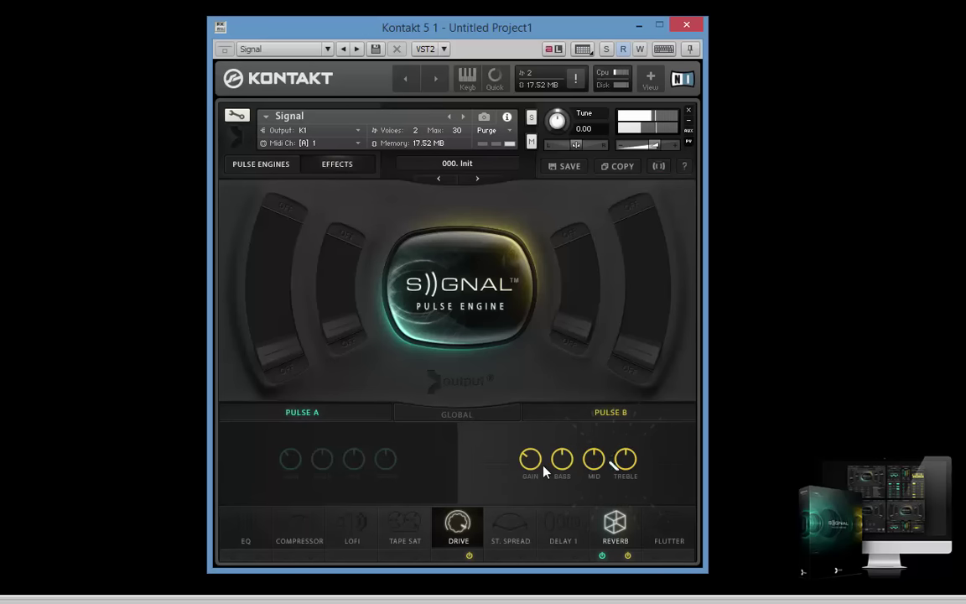
left_click(469, 555)
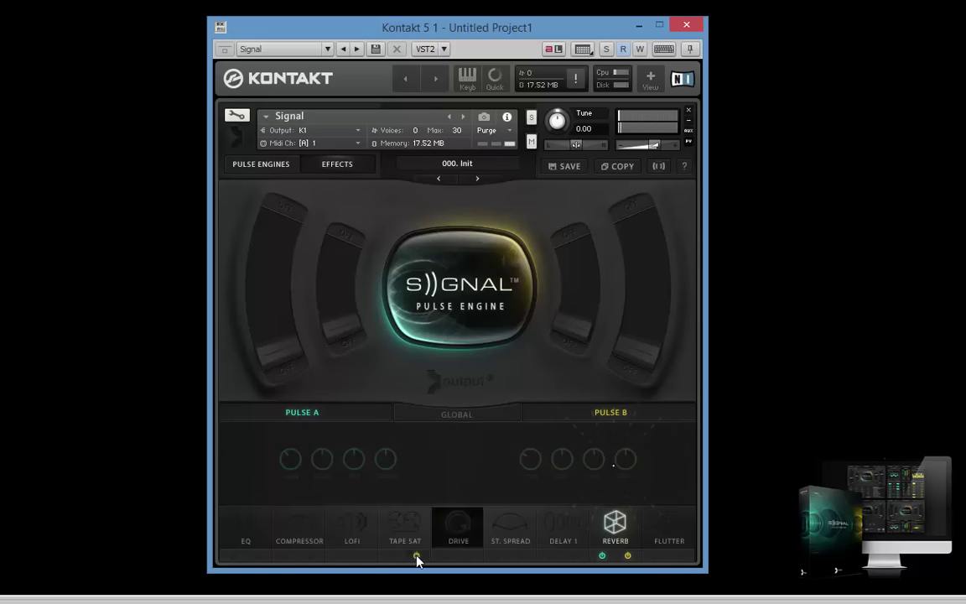
left_click(417, 556)
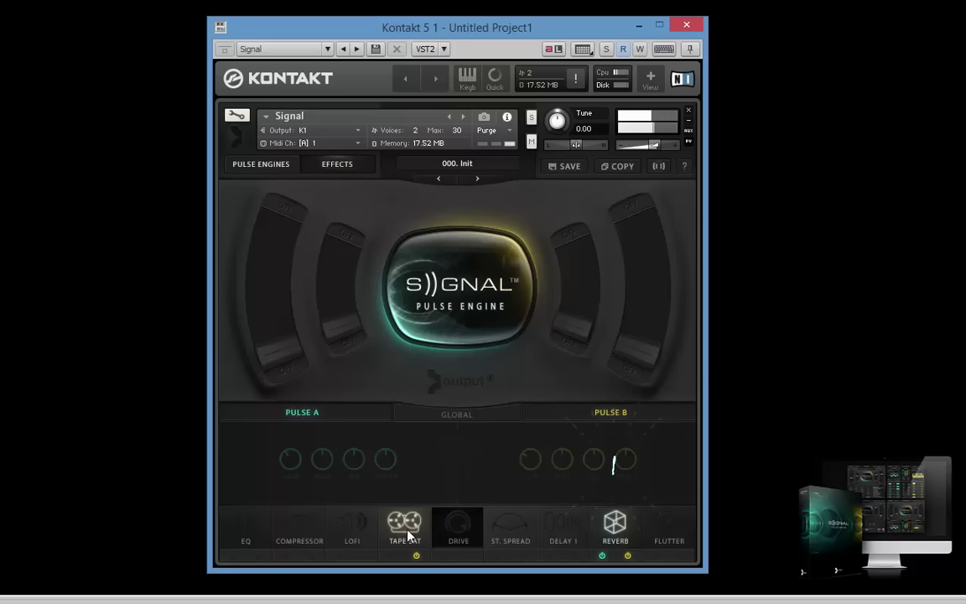
left_click(409, 534)
left_click_drag(554, 476, 550, 420)
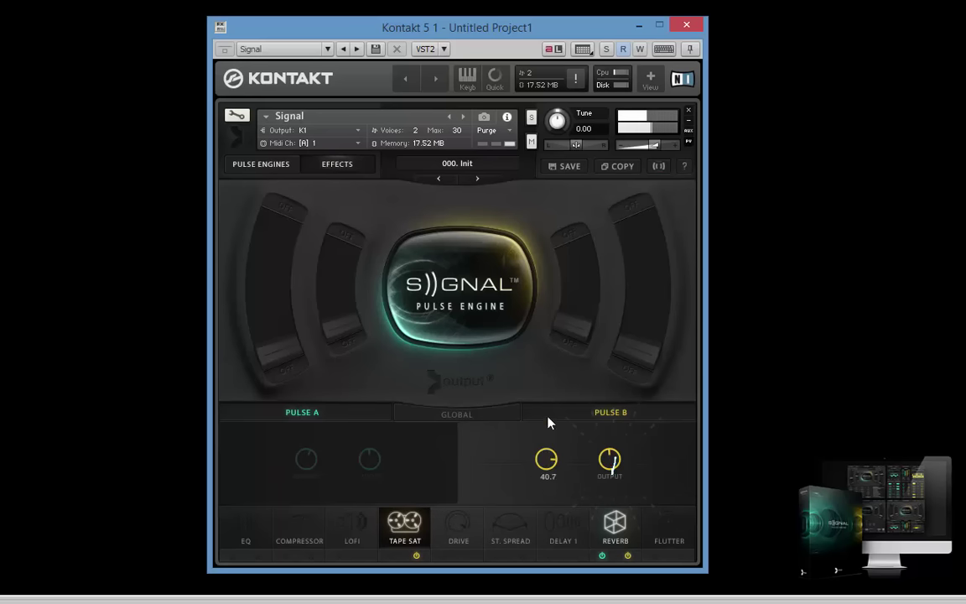
Step: Enable the Lofi effect for Pulse B with its bits at 14.5 and adjust the sample rate
left_click(363, 556)
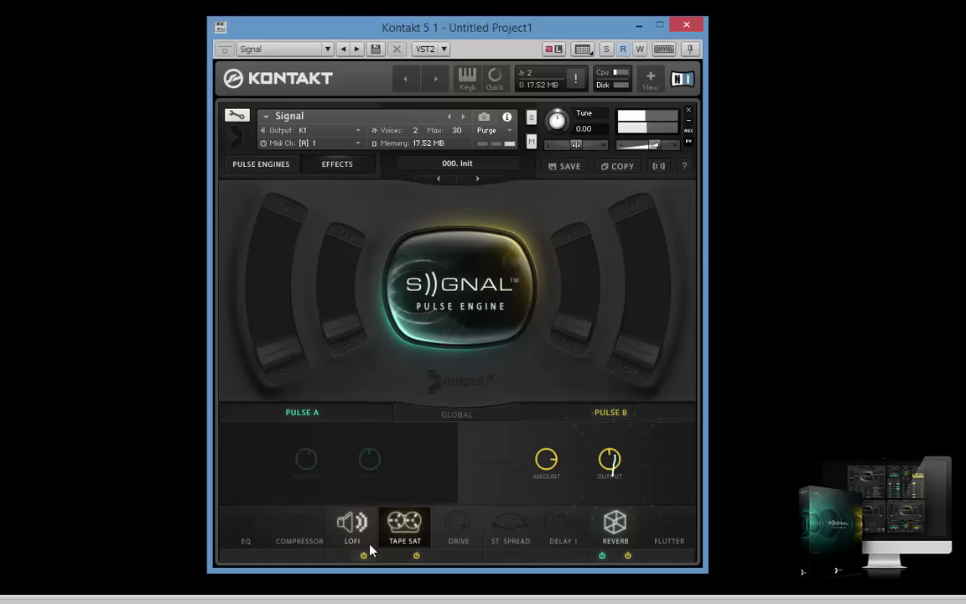
left_click(370, 547)
left_click_drag(541, 469, 539, 390)
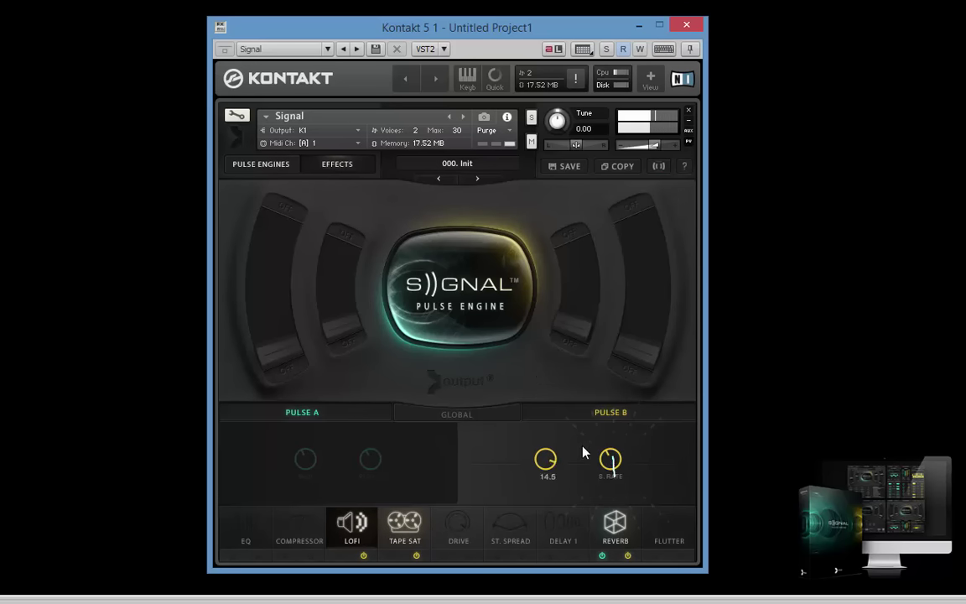
left_click_drag(611, 459, 623, 414)
Step: Return to the pulse engines, raise the instrument's output volume slightly, and change engine A's source to Sub Sine
left_click(270, 167)
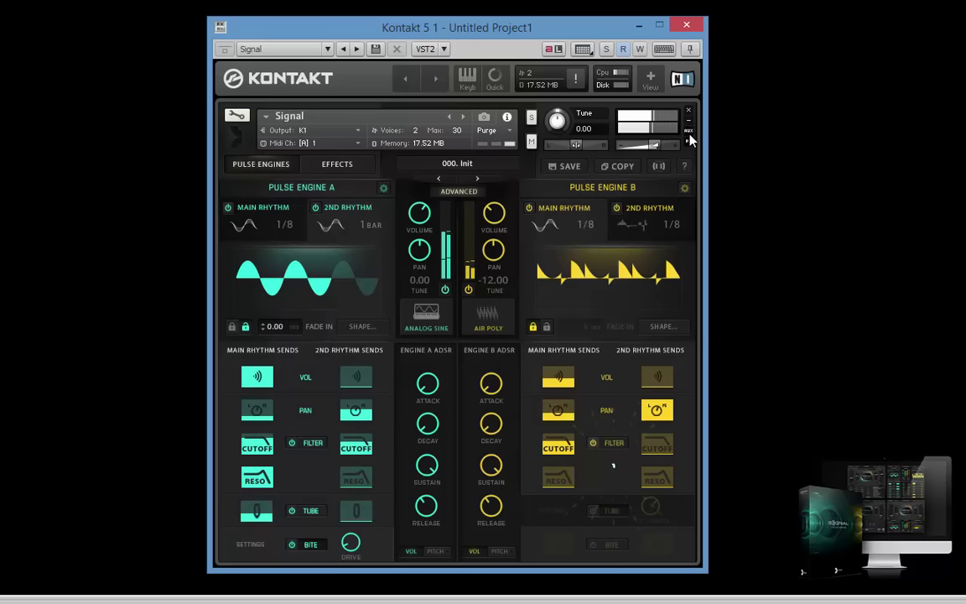
left_click_drag(658, 146, 661, 147)
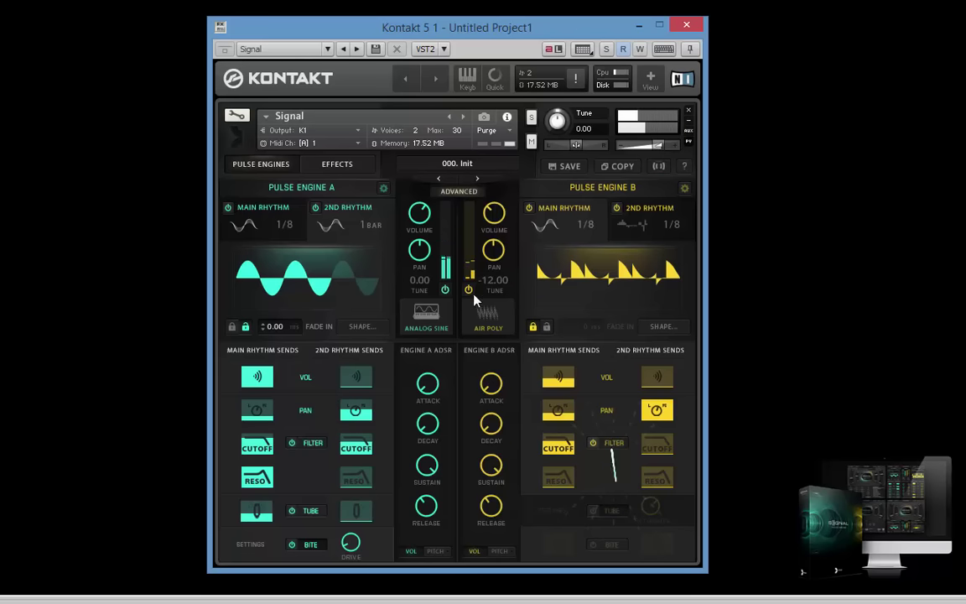
left_click(427, 315)
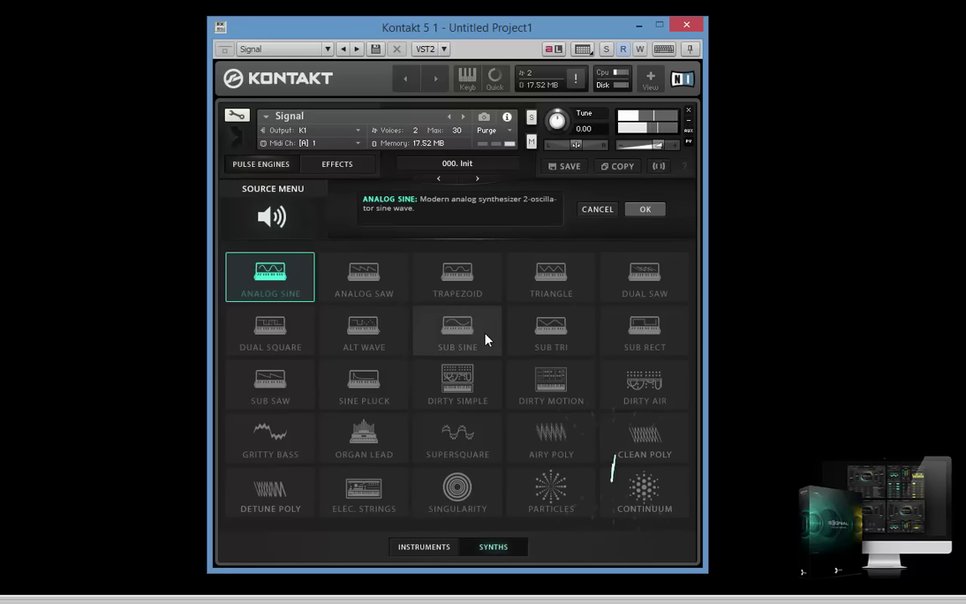
left_click(467, 334)
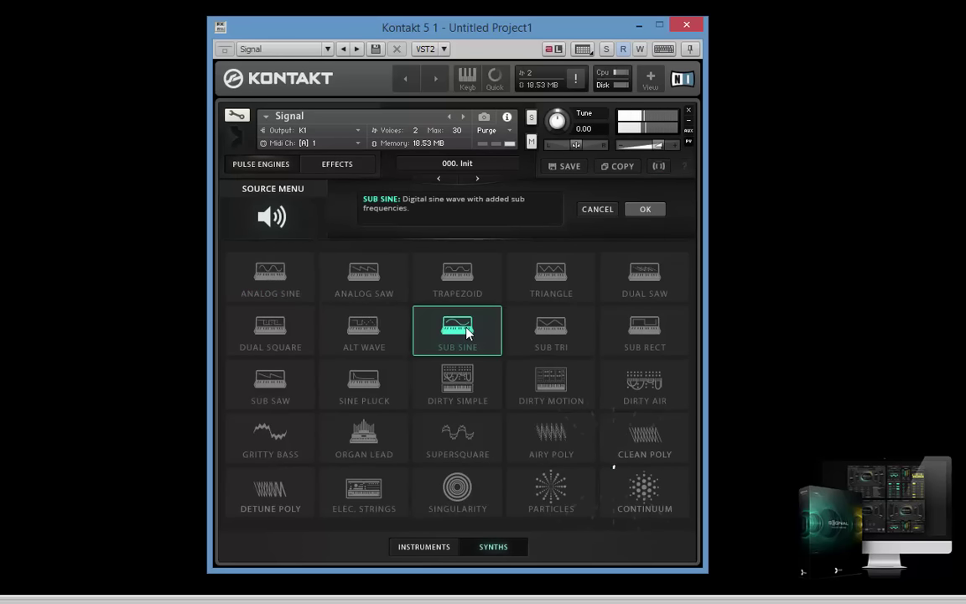
left_click(657, 215)
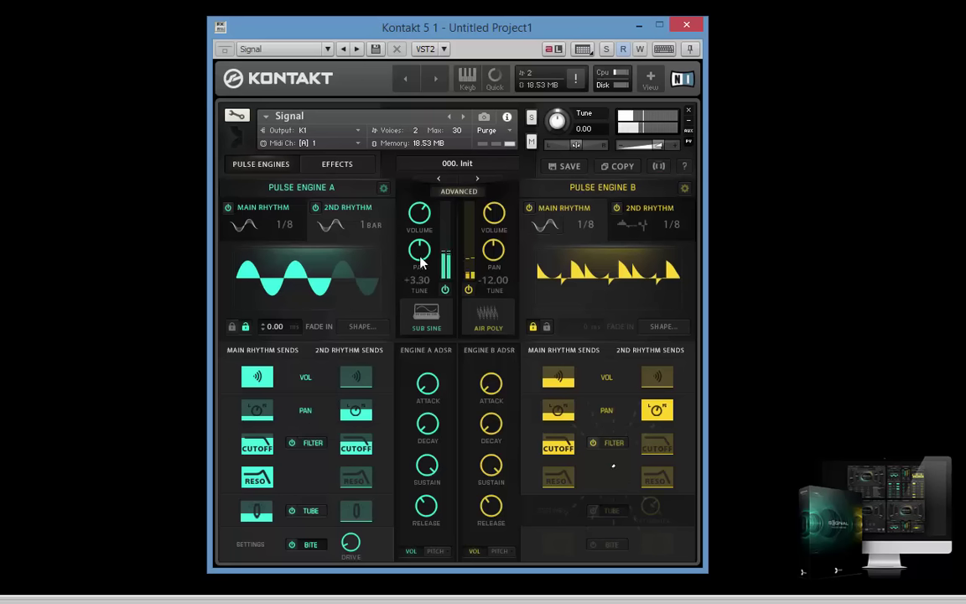
Step: Tune engine A to +12.00 and change its source to Sub Tri
left_click_drag(421, 262, 411, 198)
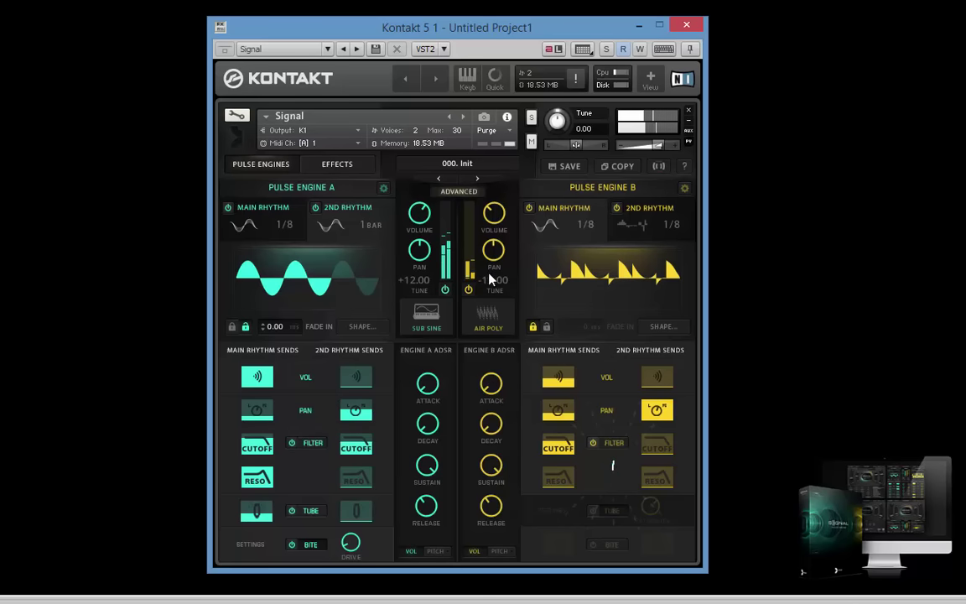
left_click(427, 312)
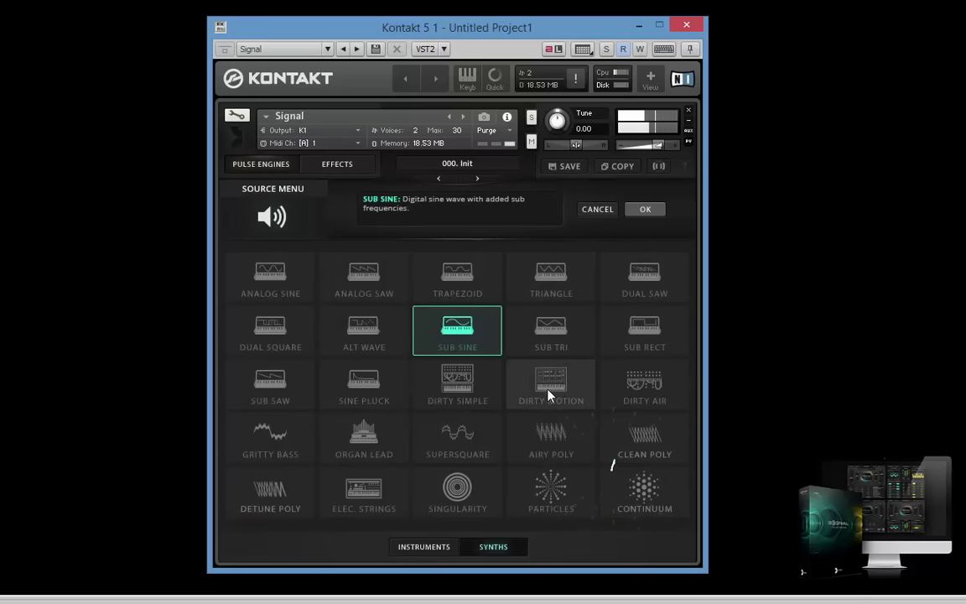
left_click(555, 340)
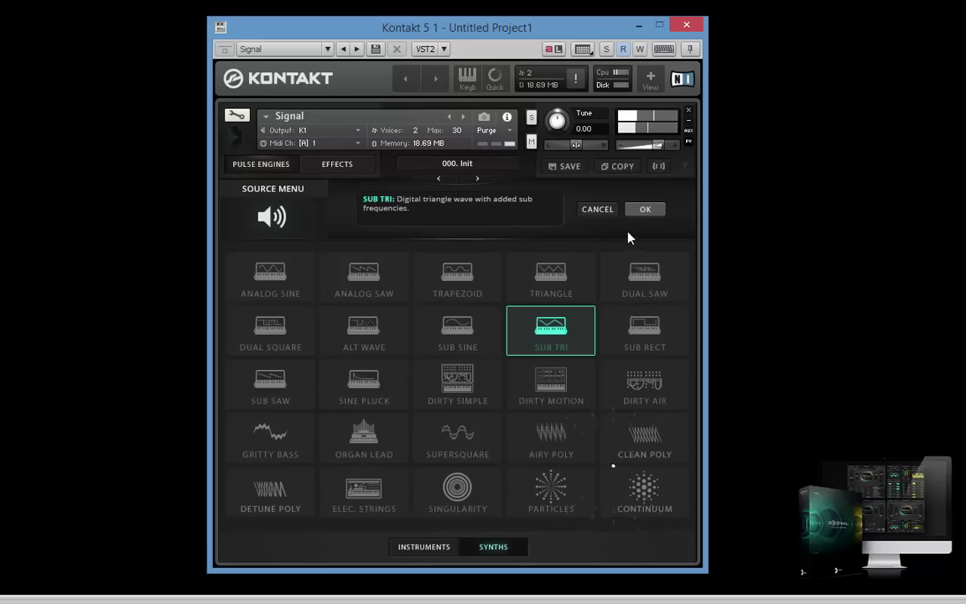
left_click(643, 211)
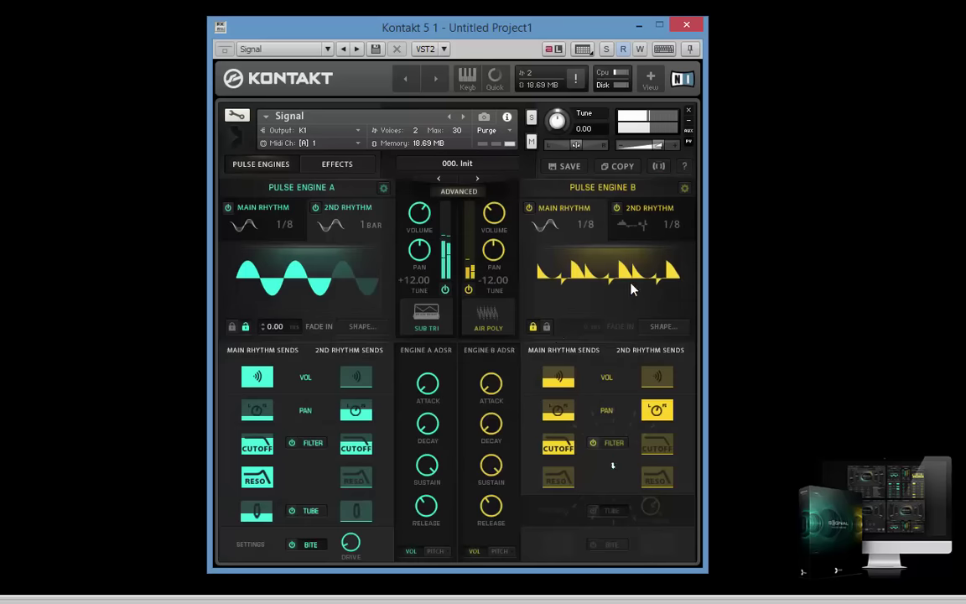
Step: Audition Muted Gtr and Drive Gtr for engine B, set its source to Harmonics, and open its filter settings
left_click(494, 332)
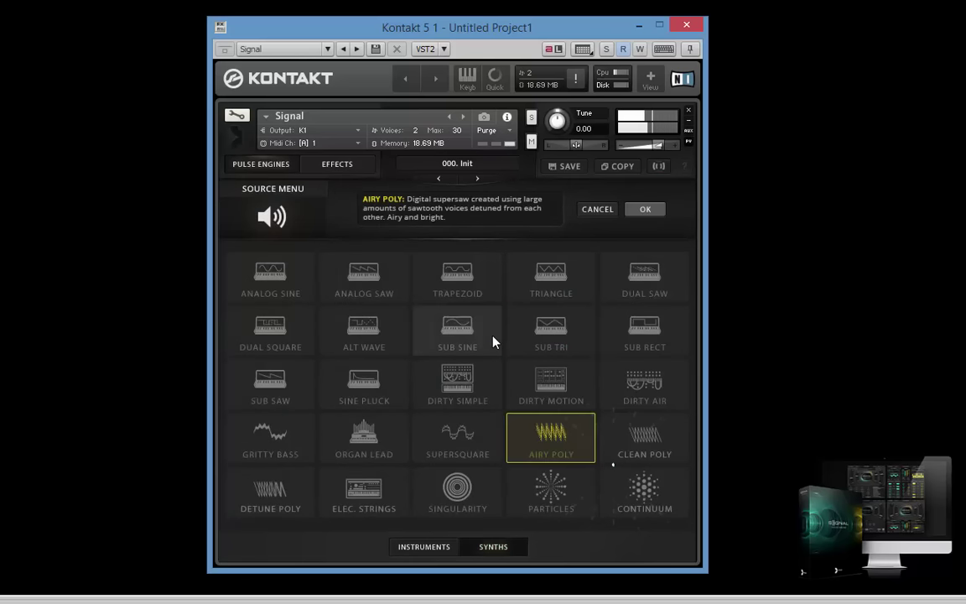
left_click(432, 547)
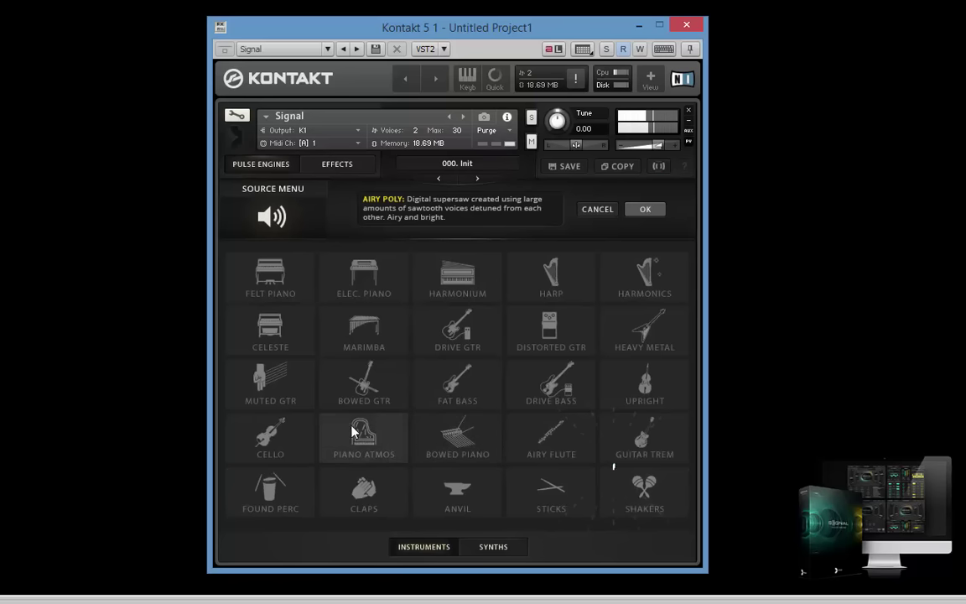
left_click(275, 382)
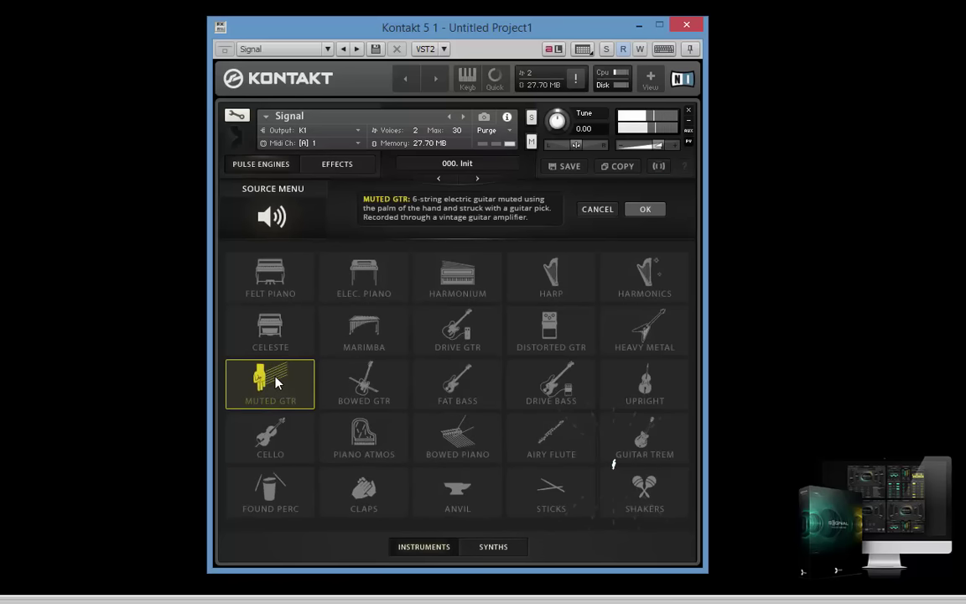
left_click(464, 348)
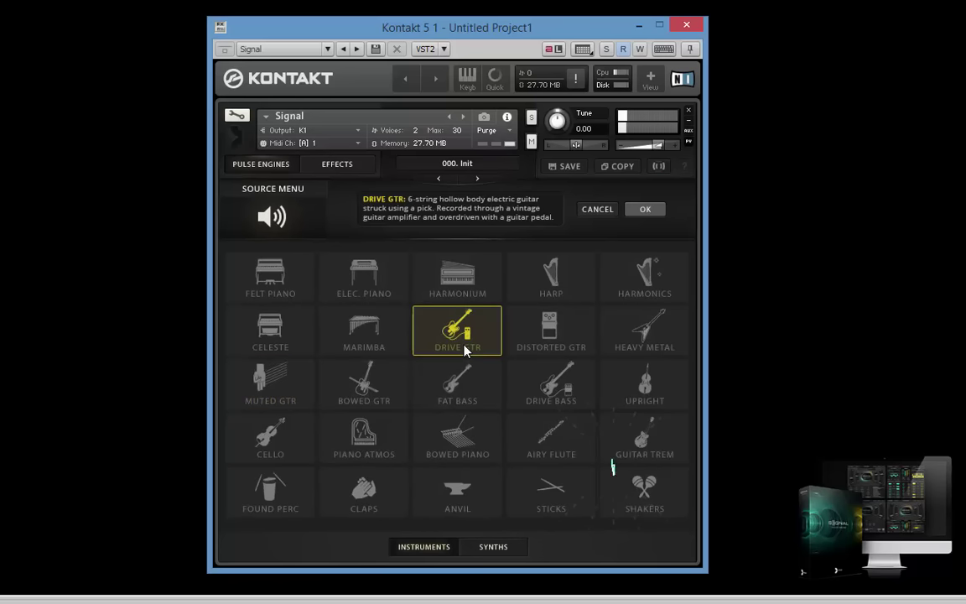
left_click(650, 283)
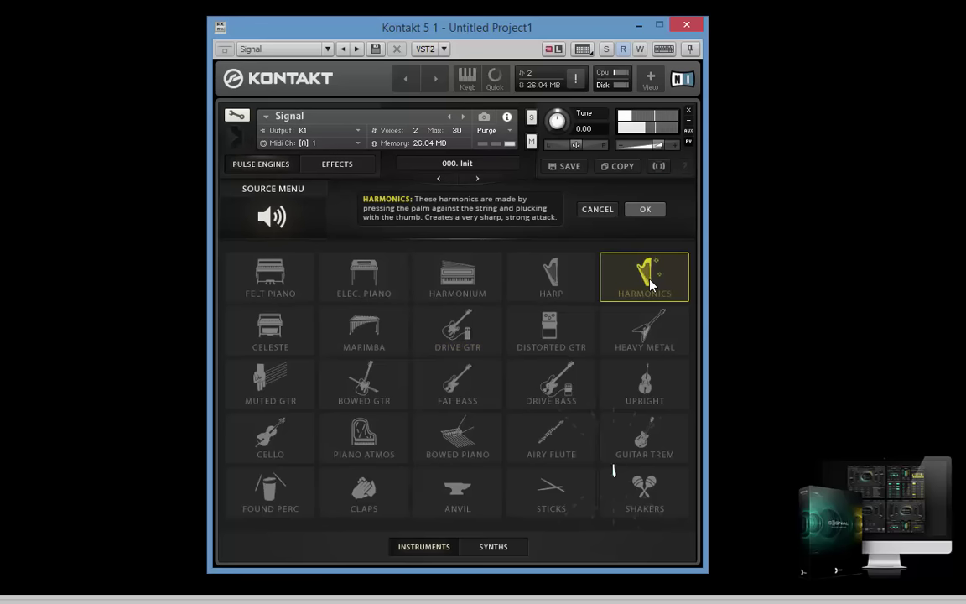
left_click(639, 211)
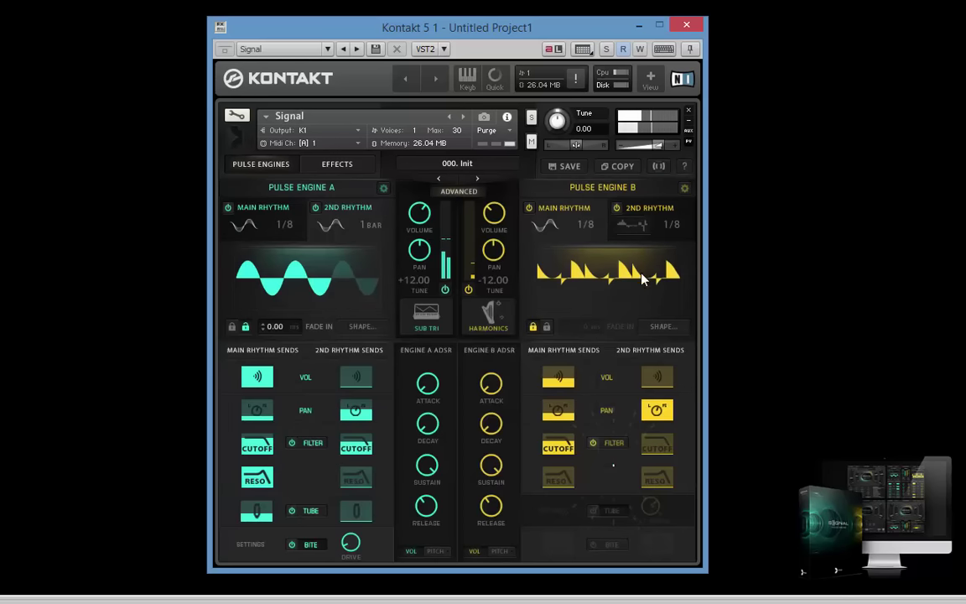
left_click(606, 446)
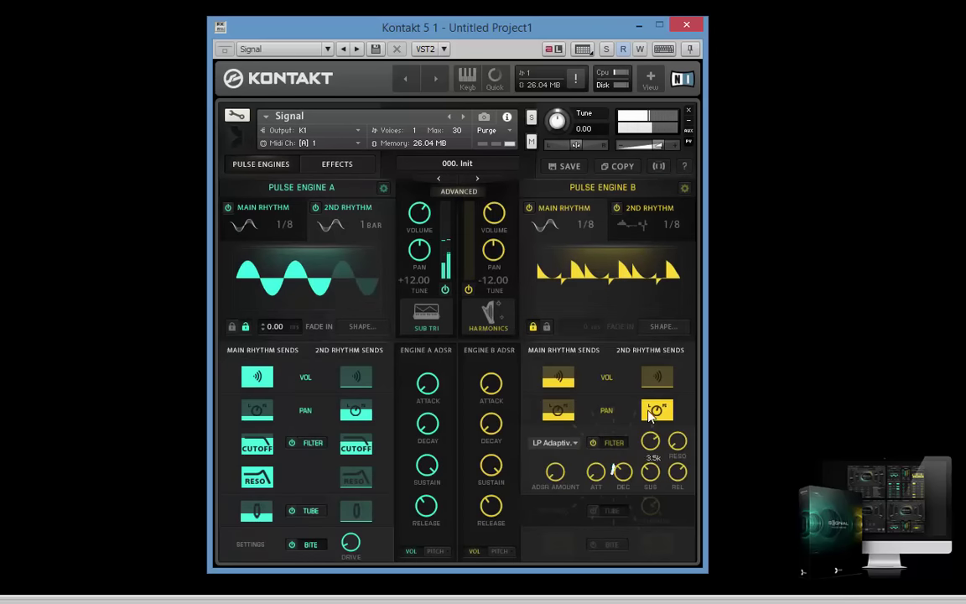
Step: Audition Distorted Gtr, Sticks, Bowed Piano and Piano Atmos for engine B, and return its source to Harmonics
left_click(492, 310)
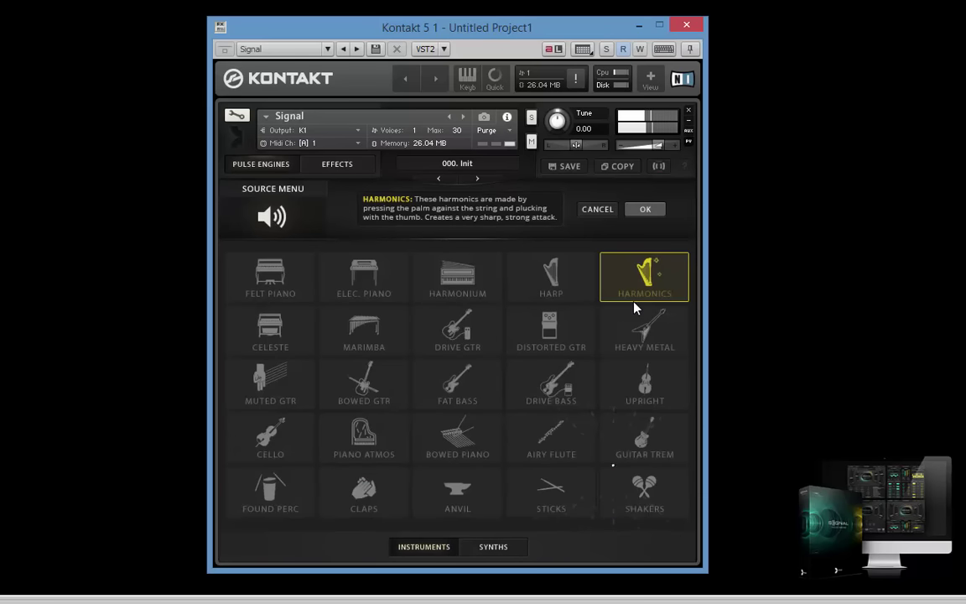
left_click(571, 336)
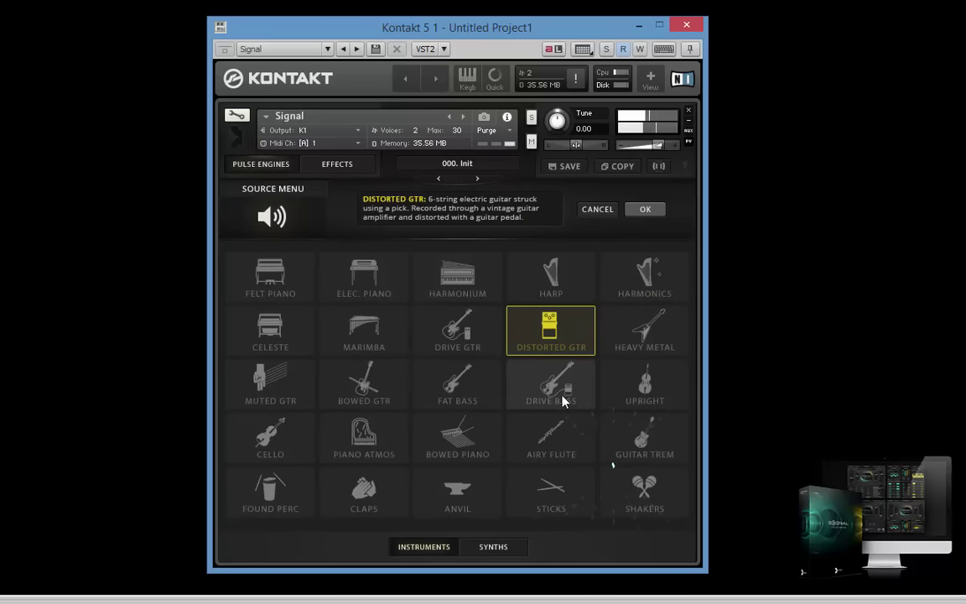
left_click(551, 489)
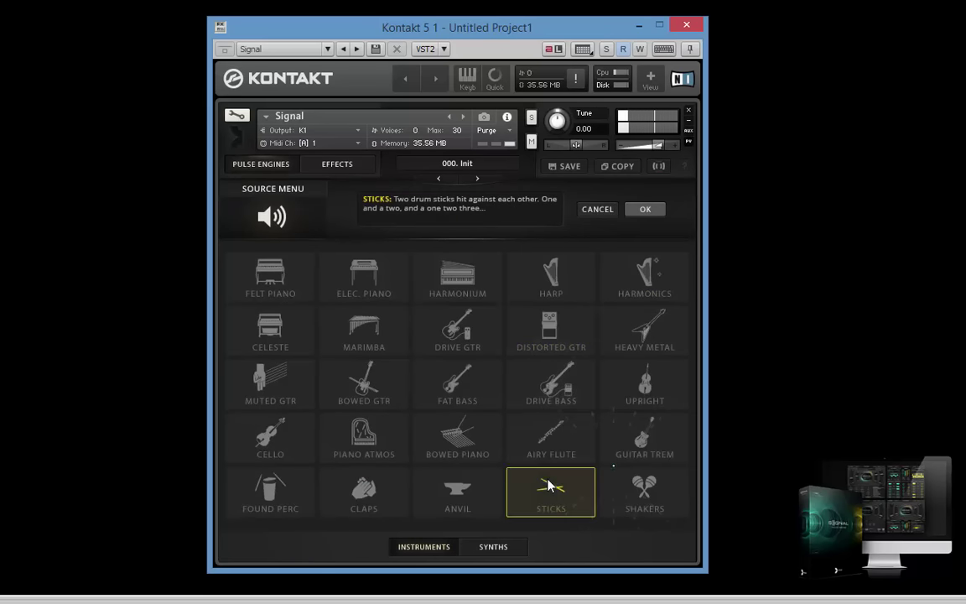
left_click(469, 442)
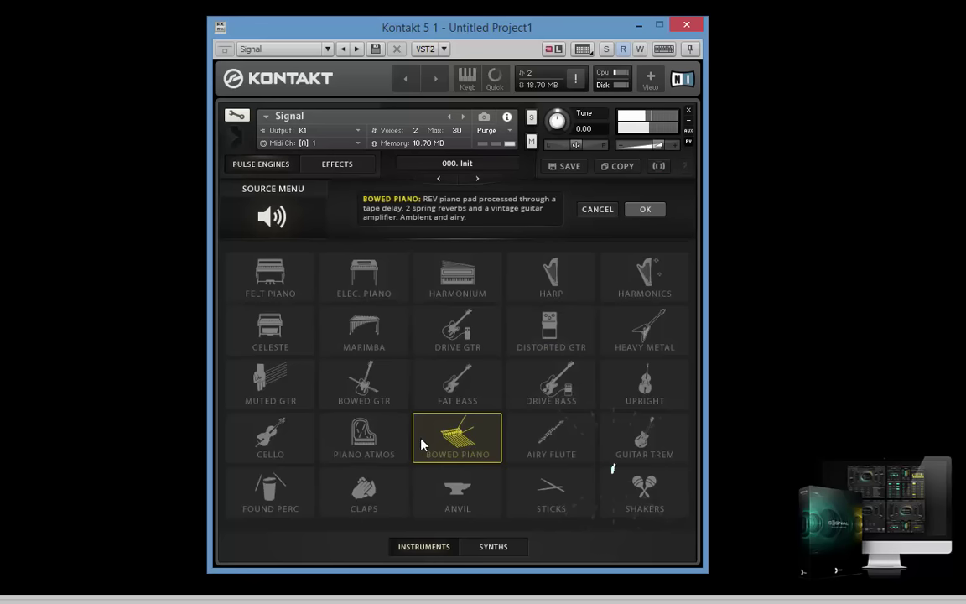
left_click(367, 441)
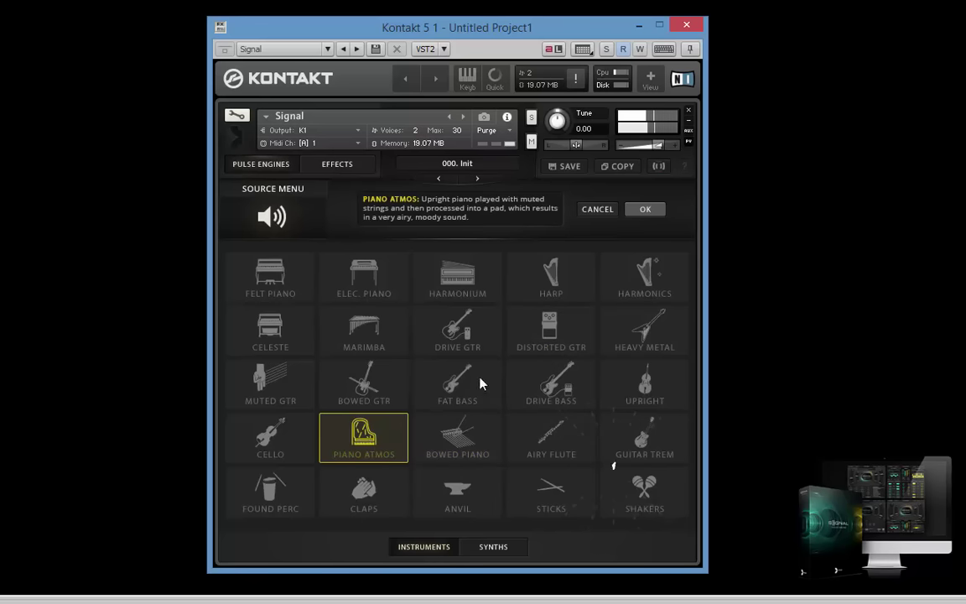
left_click(636, 267)
left_click(646, 210)
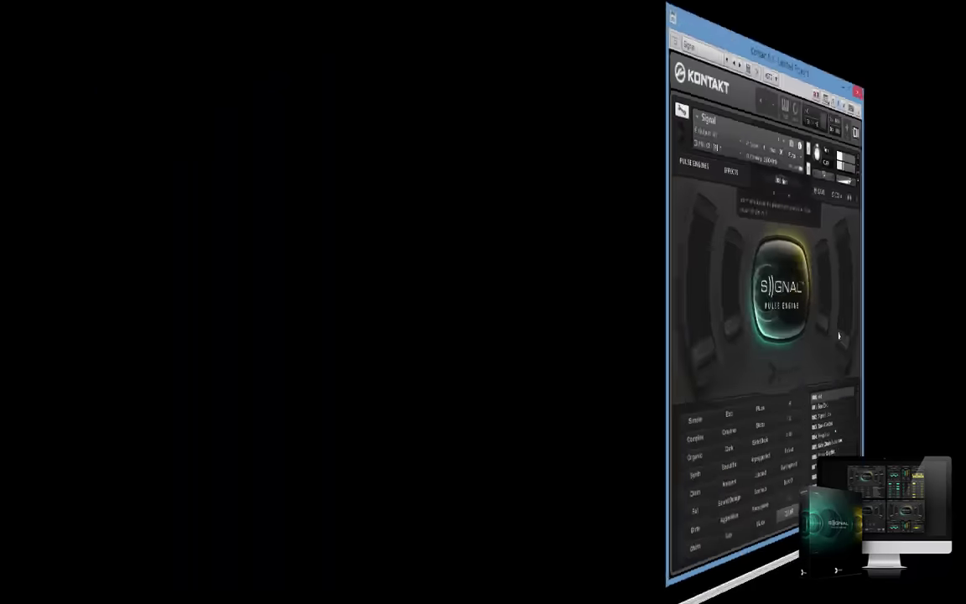
Step: Browse the preset list to the CINE presets and load CINE 002. District Pad, discarding the changes to Init
scroll(684, 461, "down", 20)
scroll(687, 550, "down", 20)
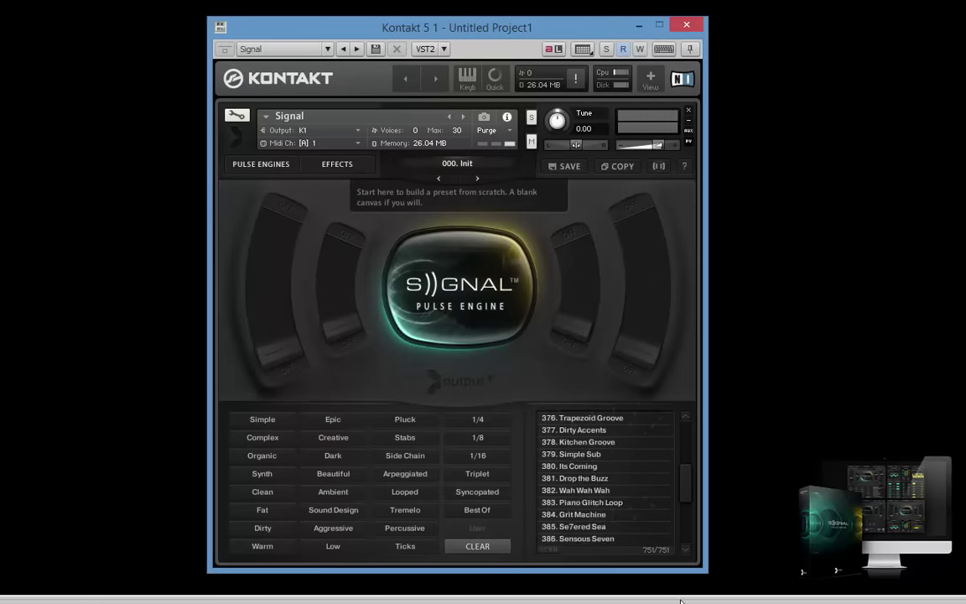
scroll(686, 503, "down", 20)
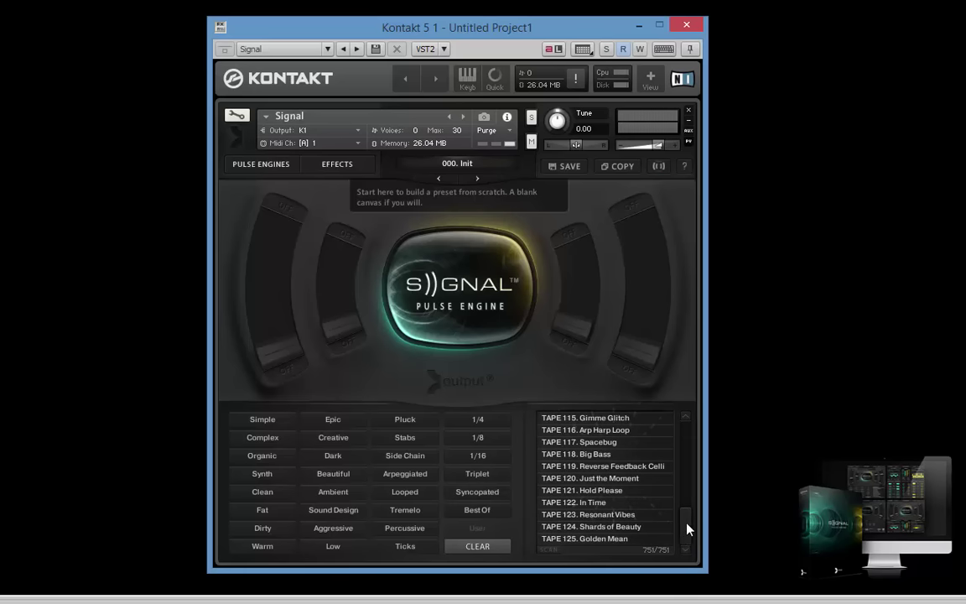
scroll(688, 520, "up", 12)
scroll(690, 478, "up", 7)
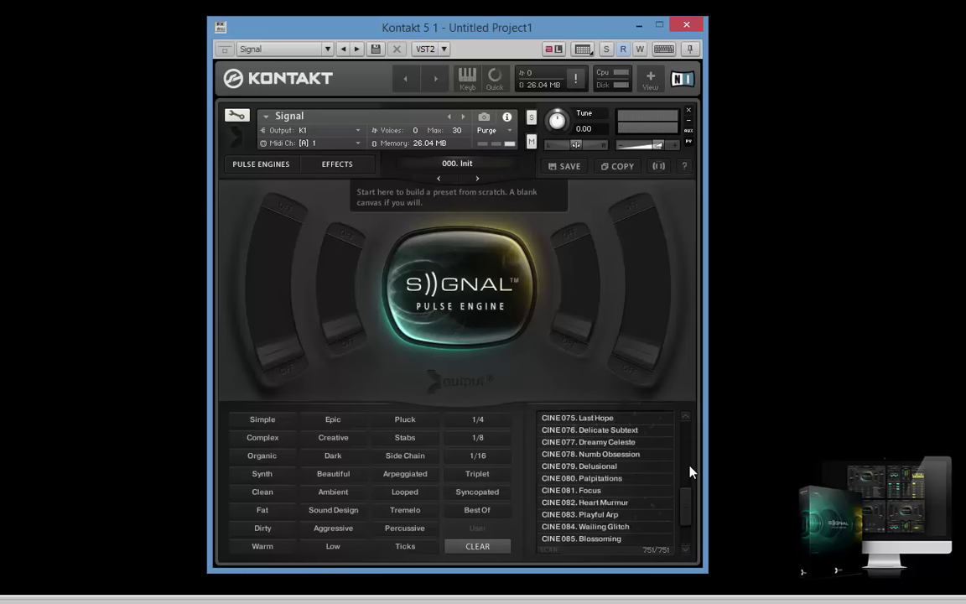
scroll(692, 453, "up", 6)
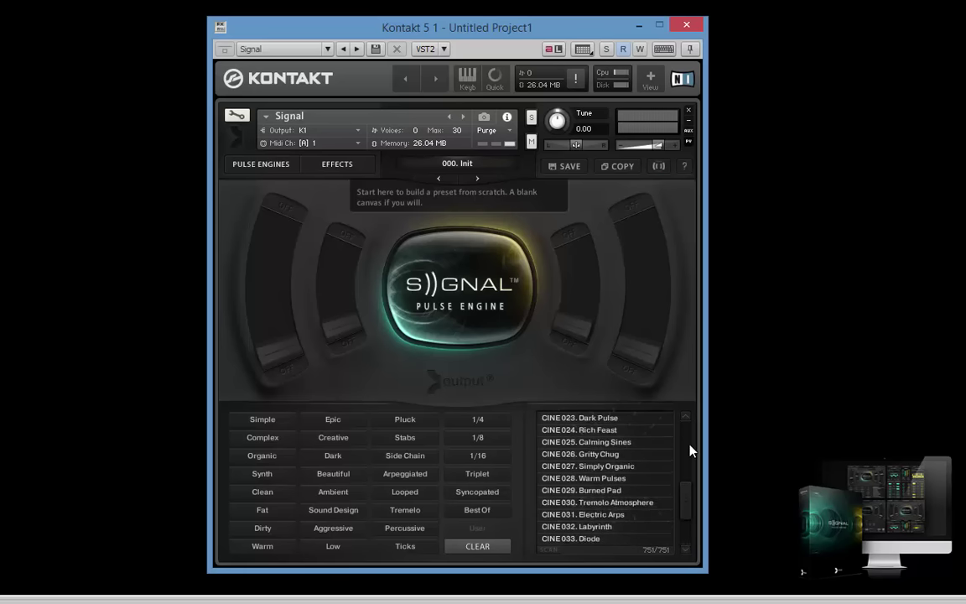
scroll(687, 441, "up", 2)
scroll(662, 453, "down", 6)
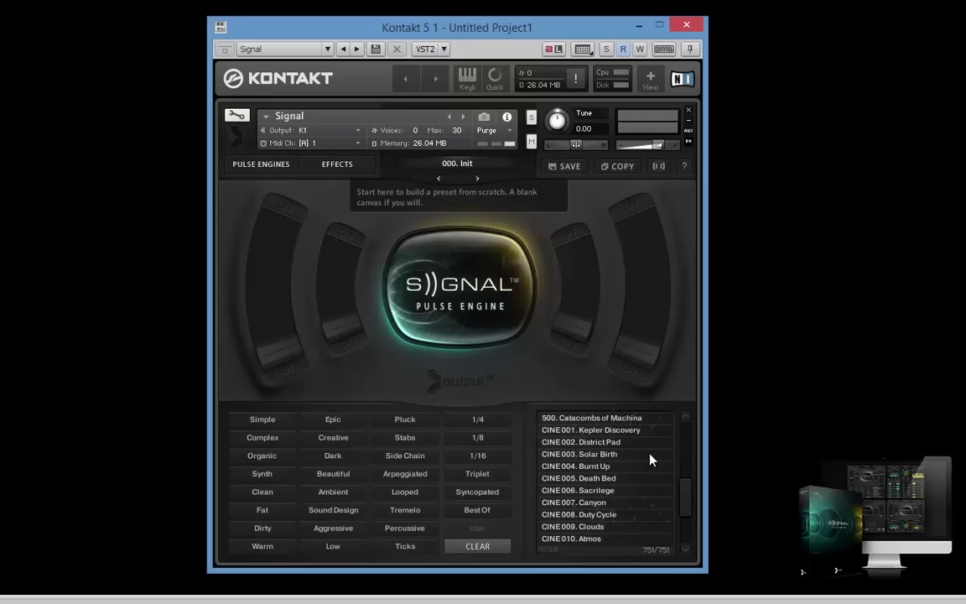
left_click(596, 443)
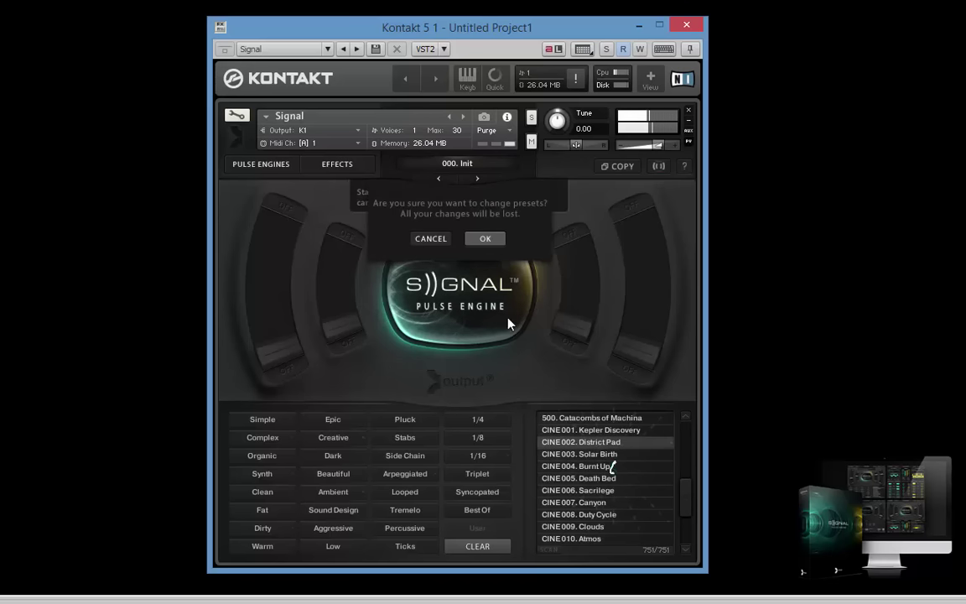
left_click(485, 239)
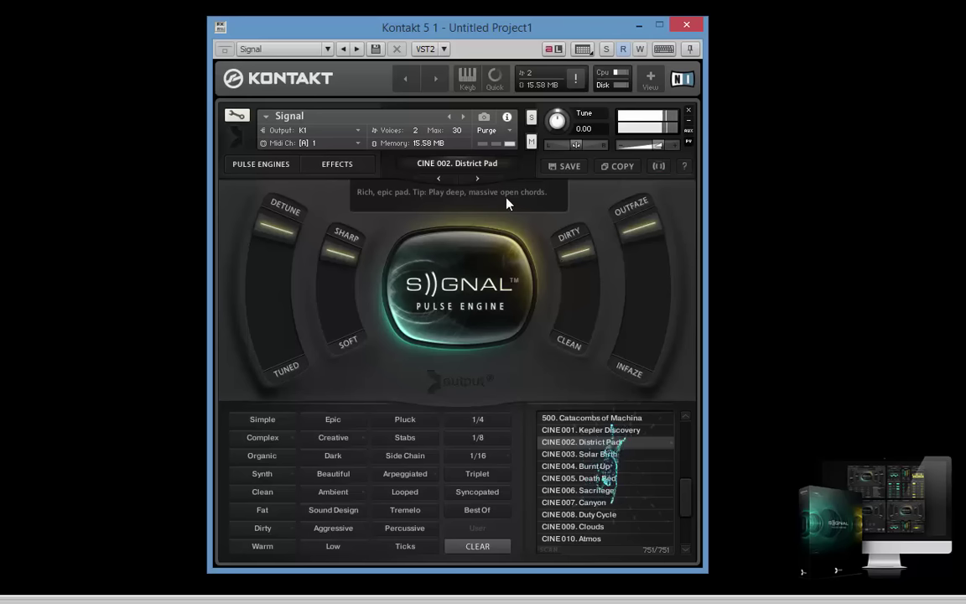
Step: Advance through CINE 003. Solar Birth to CINE 004. Burnt Up, and lower the instrument's output volume slightly
left_click(477, 180)
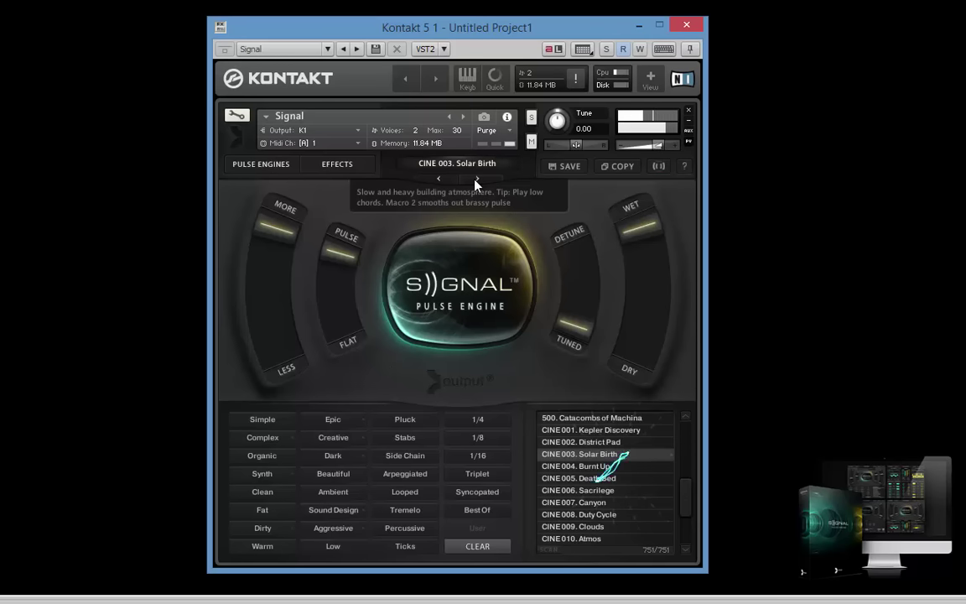
left_click(477, 179)
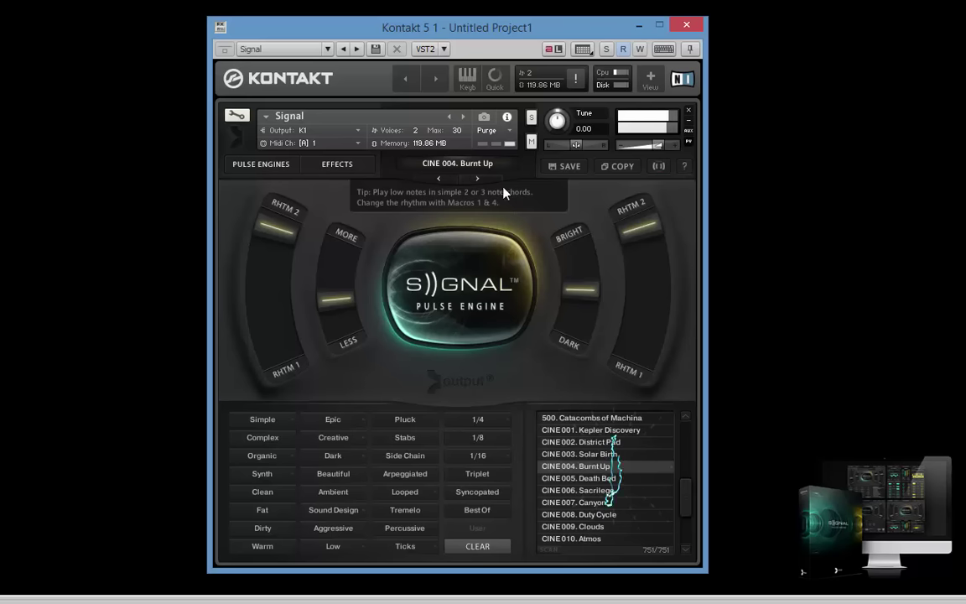
mouse_move(658, 150)
left_click_drag(657, 149, 651, 147)
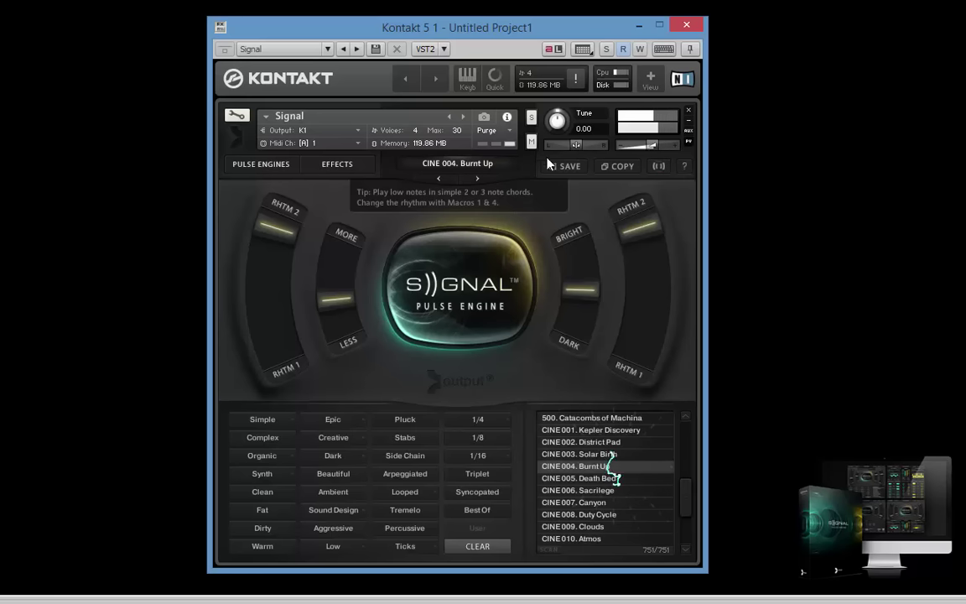
Step: Audition the presets one by one from CINE 005. Death Bed through to CINE 009. Clouds
left_click(485, 180)
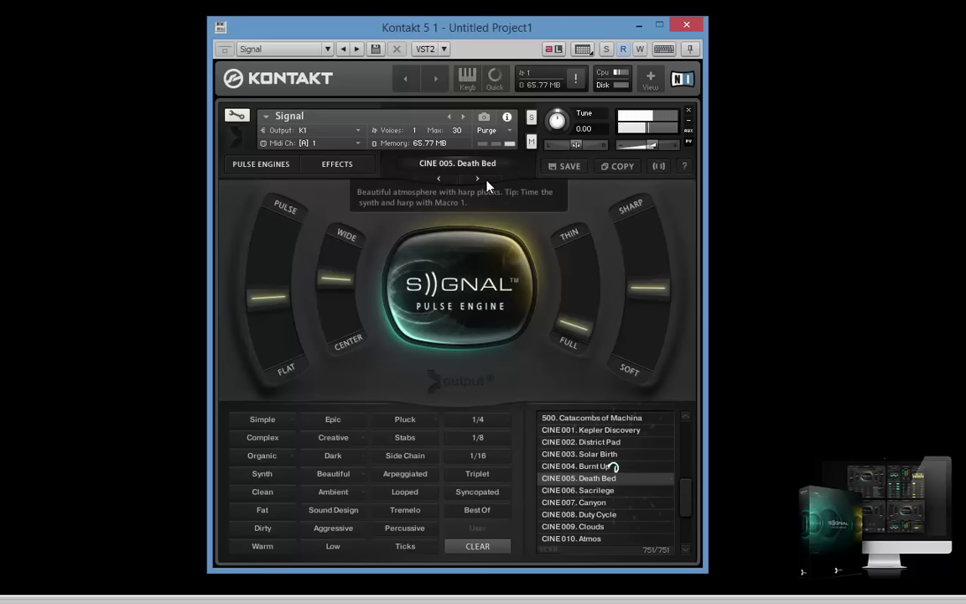
left_click(487, 182)
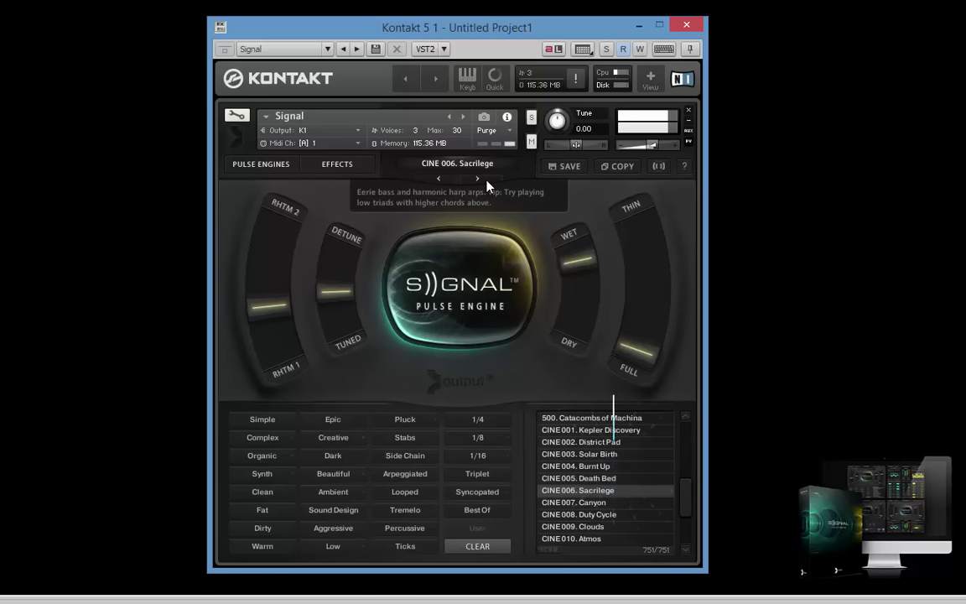
left_click(487, 182)
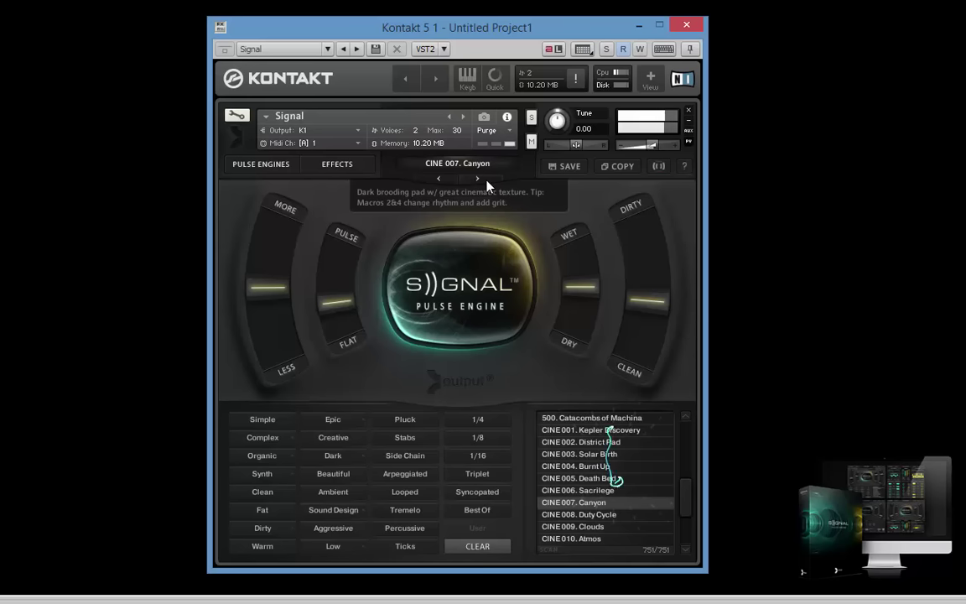
left_click(485, 179)
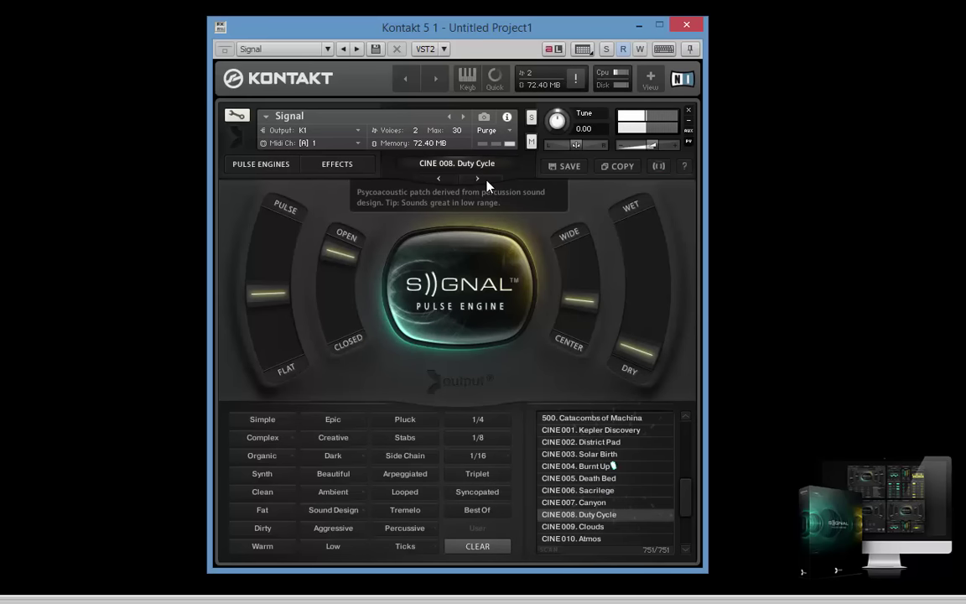
left_click(485, 180)
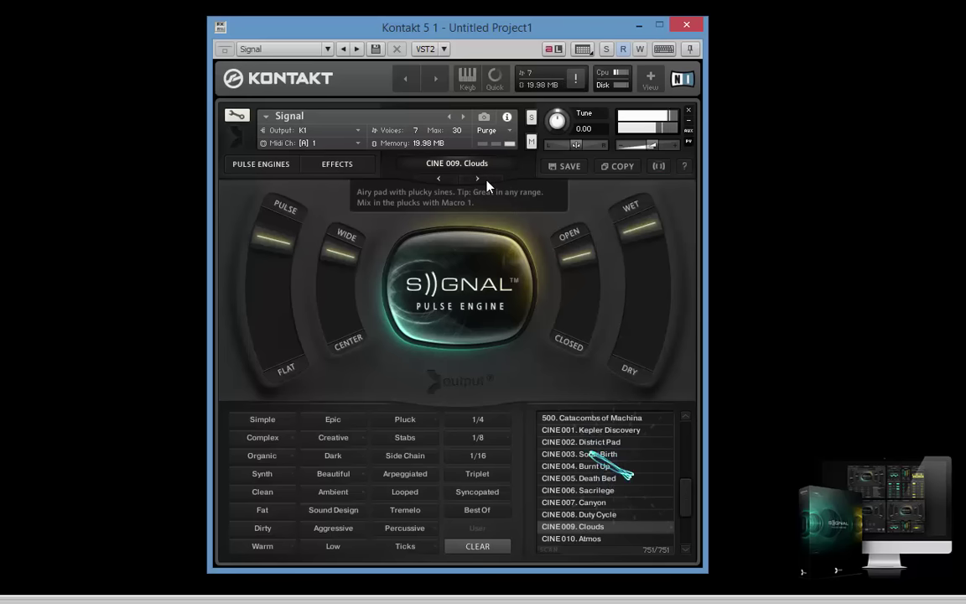
Step: Examine the rhythms and sources of both pulse engines in CINE 009. Clouds, and return to the preset browser
left_click(261, 165)
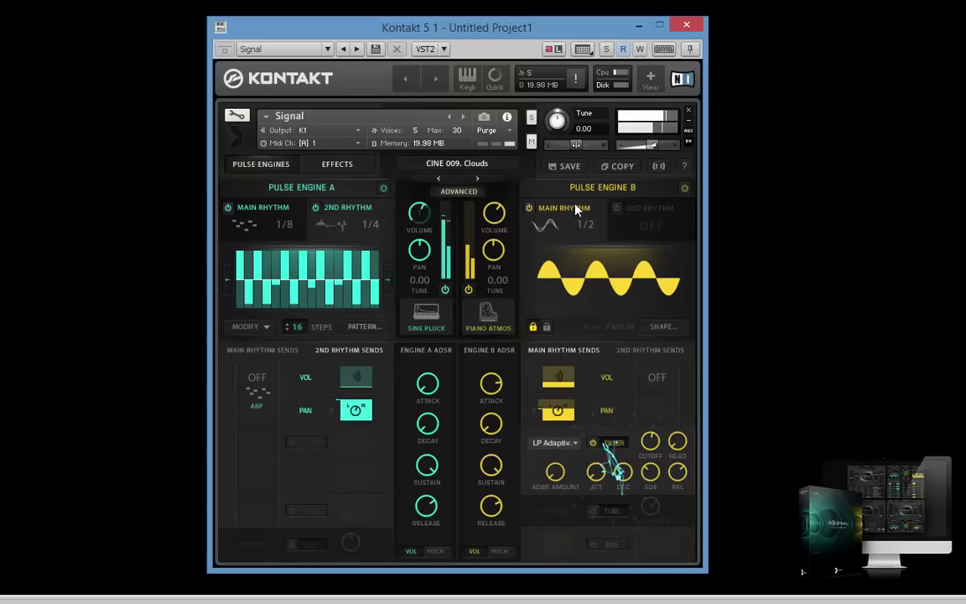
left_click(459, 192)
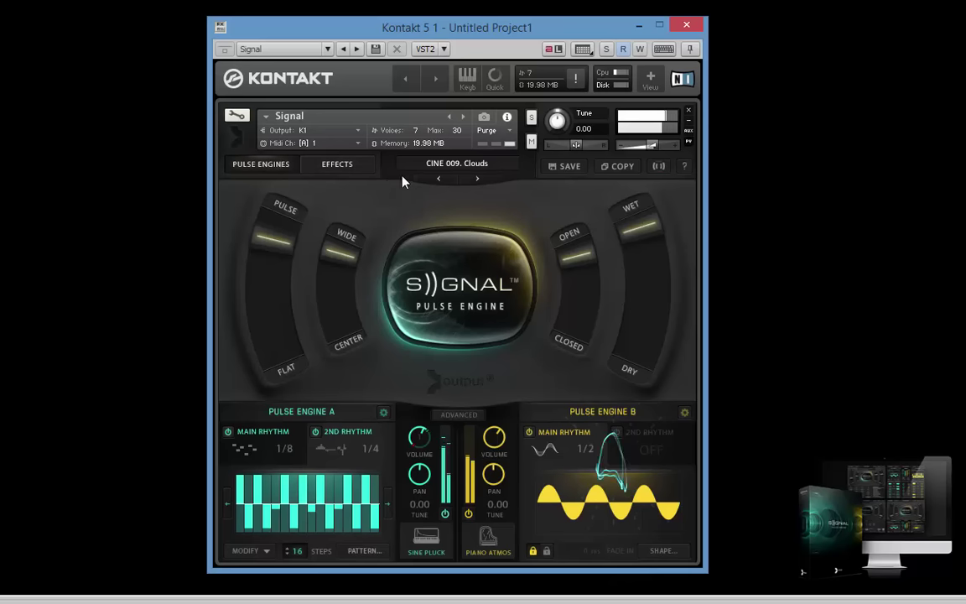
left_click(458, 168)
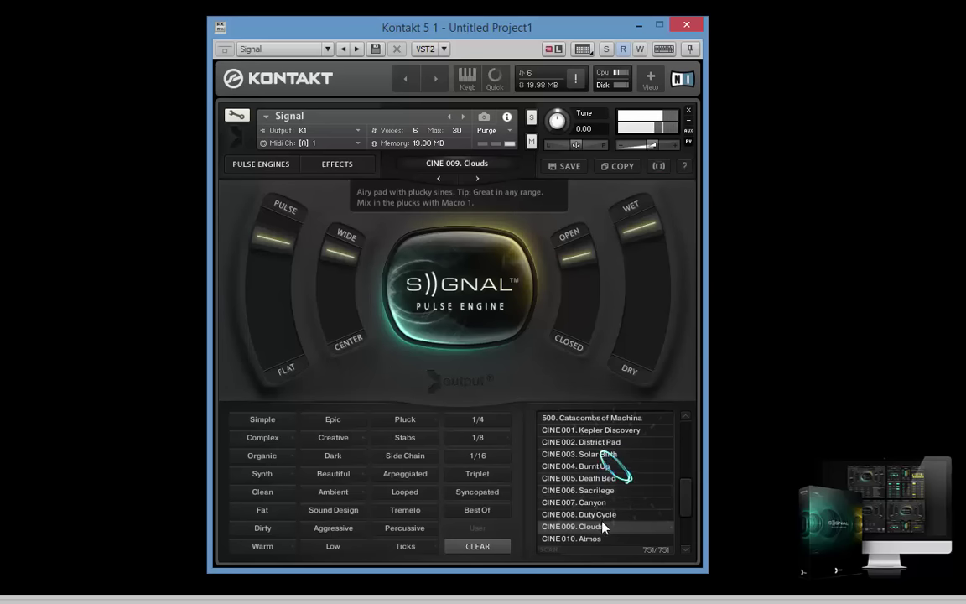
Step: Audition the following presets, from CINE 010. Atmos through CINE 011. Monolith and CINE 012. Electric Hang Drum to CINE 013. Pan
left_click(477, 179)
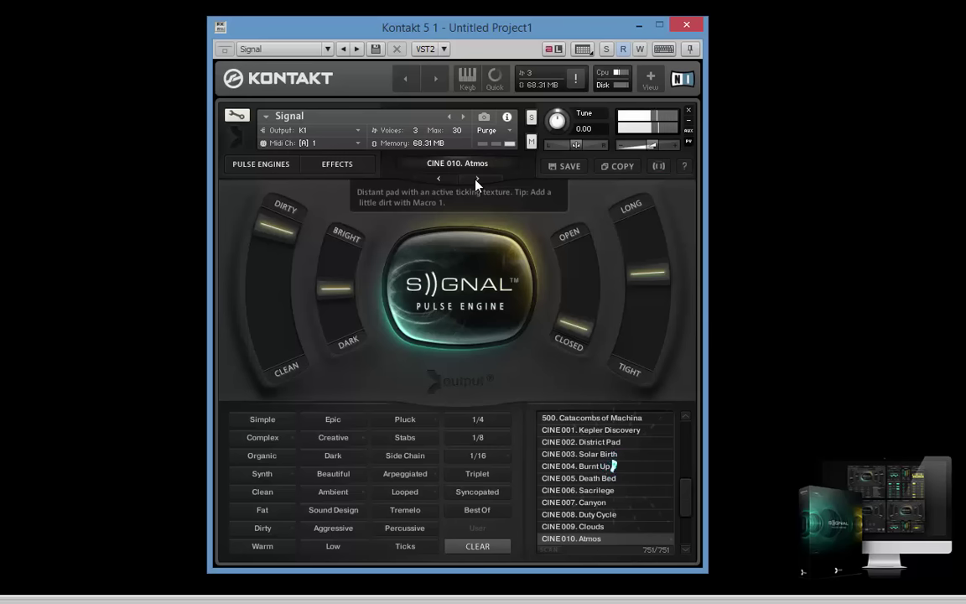
left_click(476, 179)
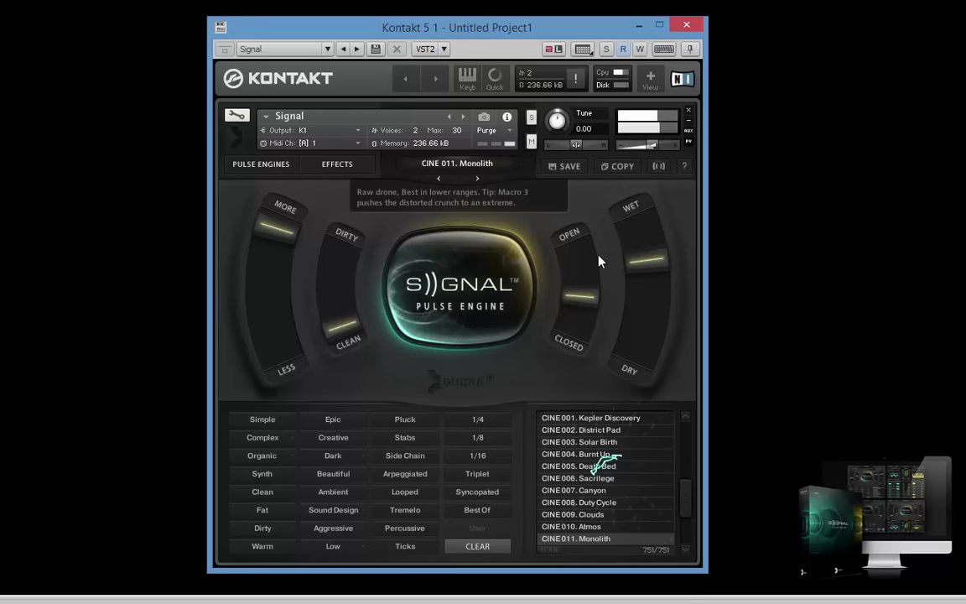
left_click(482, 181)
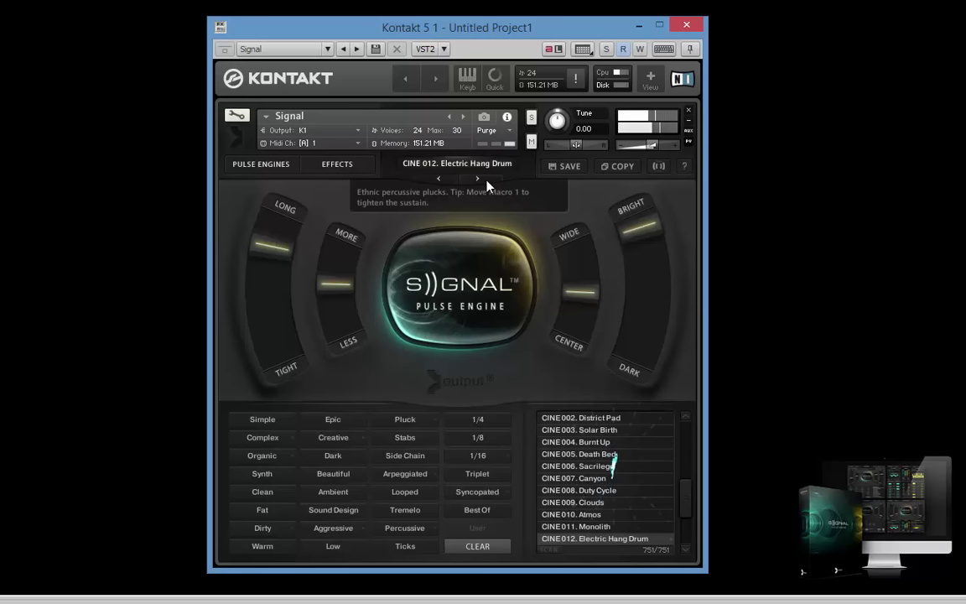
left_click(484, 179)
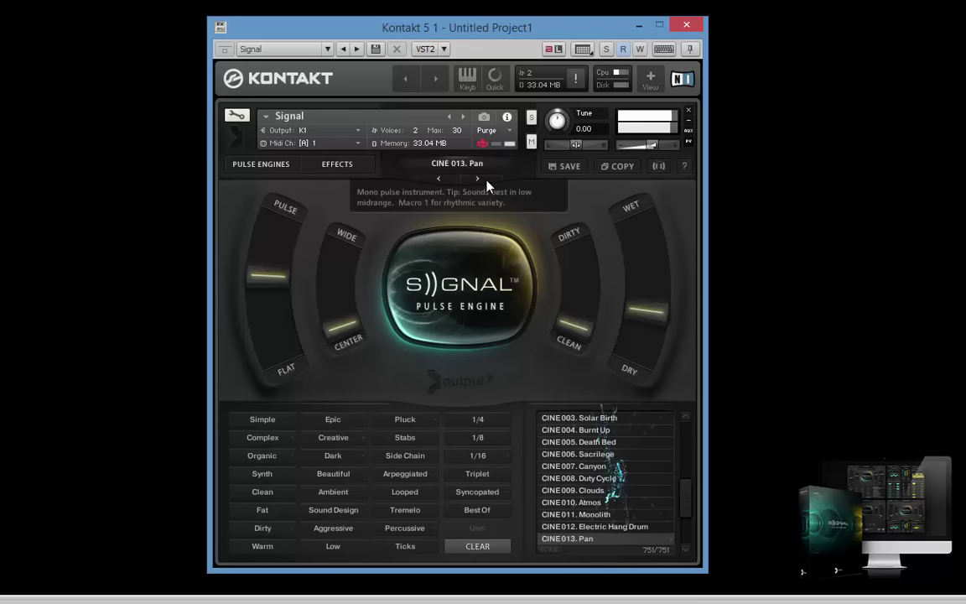
Step: Audition the presets CINE 014. Lunar Pulse, CINE 015. Serendipity and CINE 064. Toiling Bell Tower
left_click(485, 179)
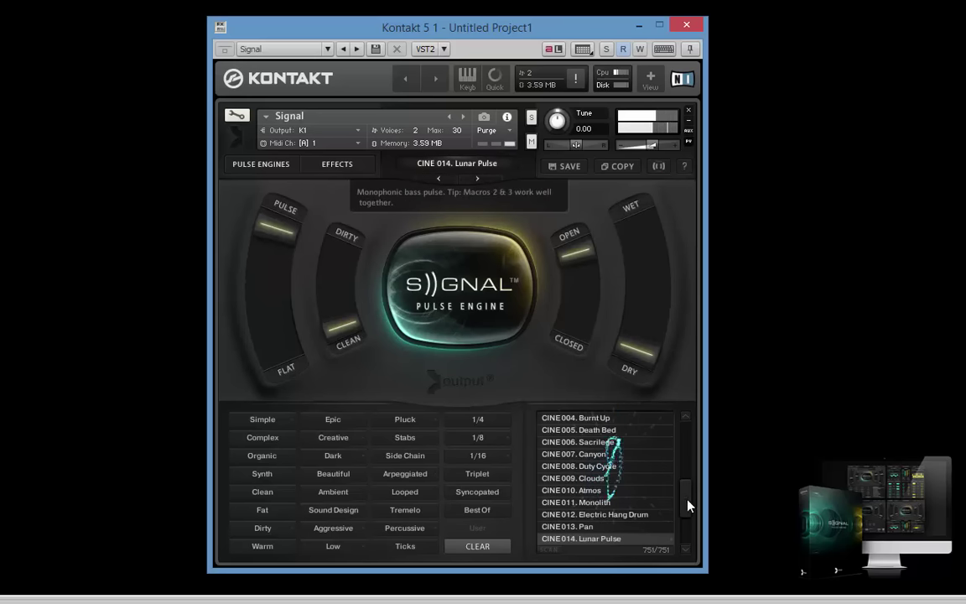
left_click(476, 179)
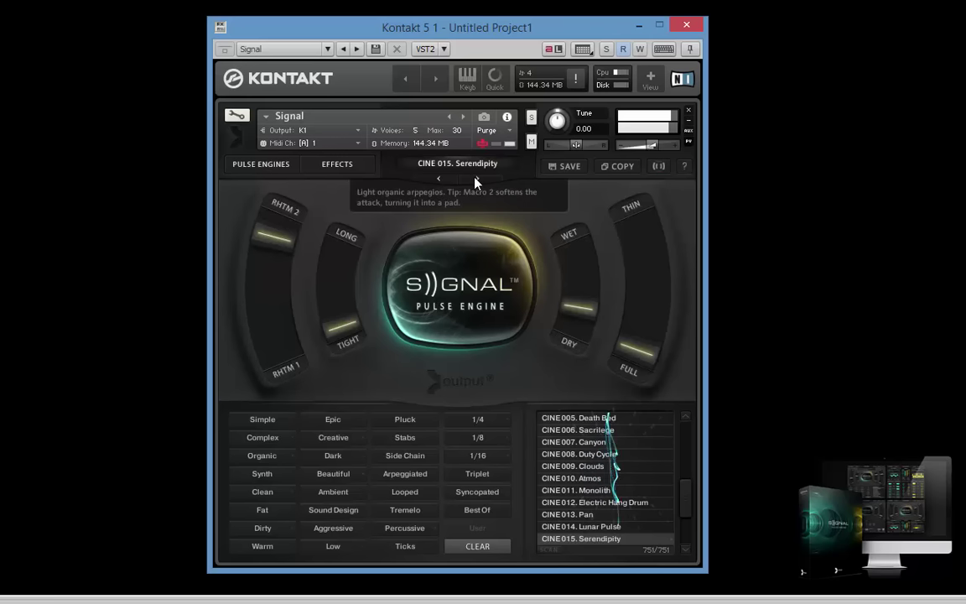
scroll(692, 490, "down", 10)
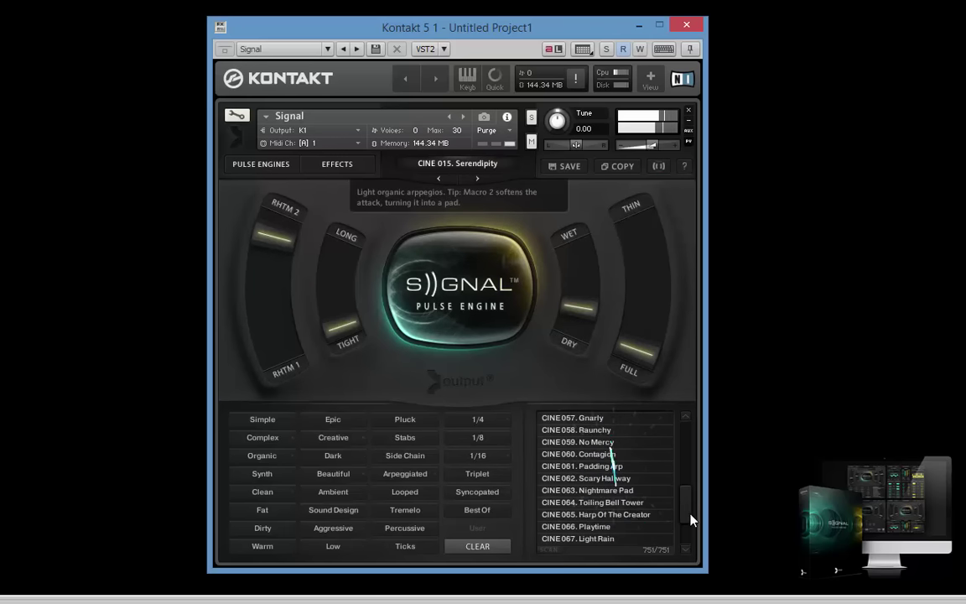
left_click(617, 502)
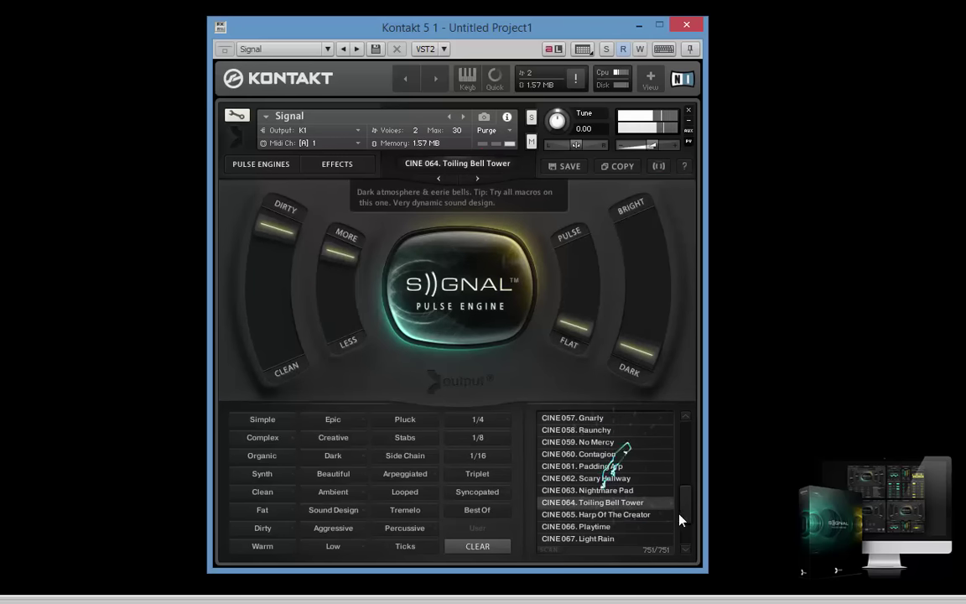
Step: Load CINE 082. Heart Murmur and shift its four macros towards Thin, Wet, Flat and Dark
scroll(618, 460, "down", 4)
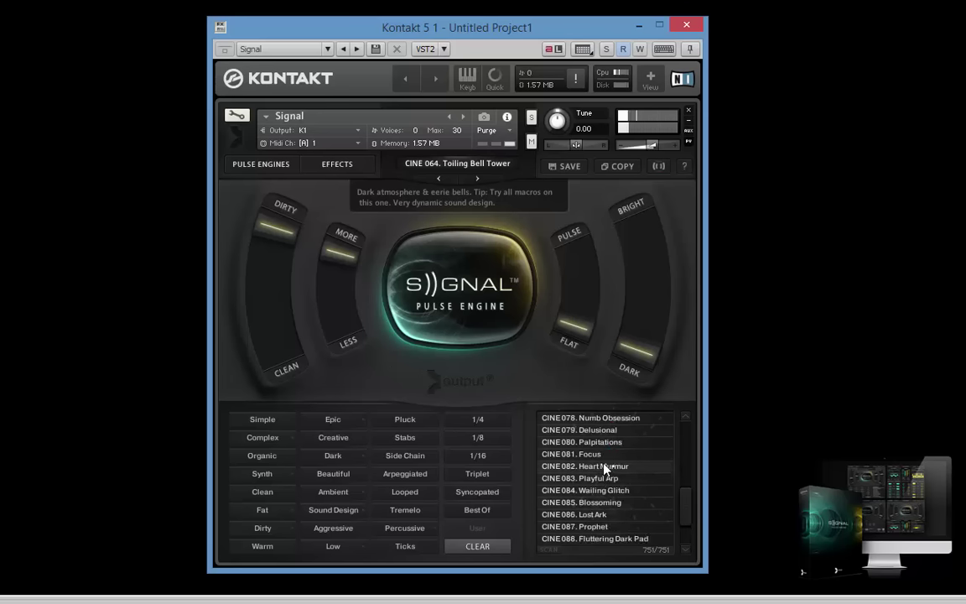
left_click(604, 466)
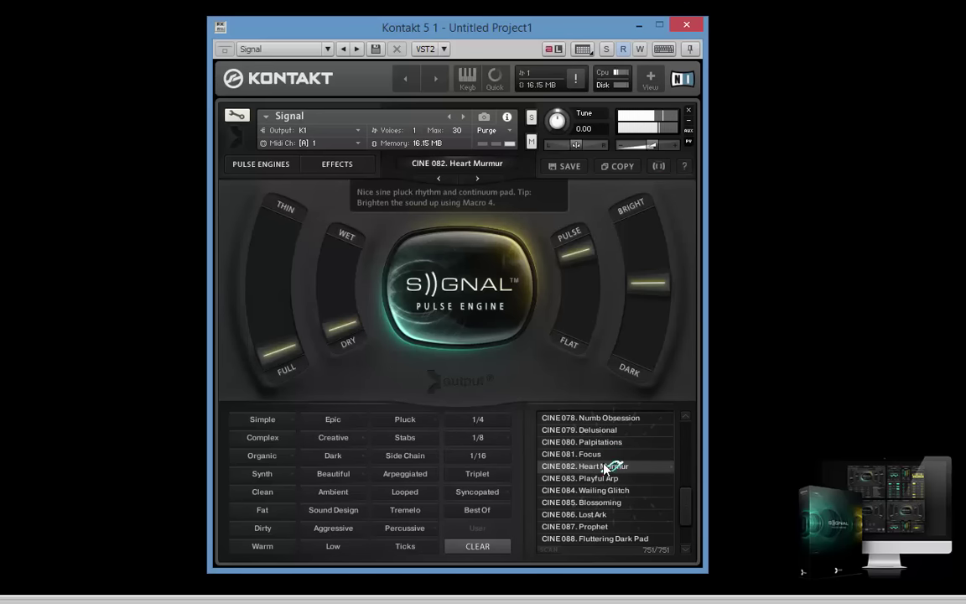
left_click_drag(284, 328, 287, 192)
left_click_drag(344, 324, 331, 243)
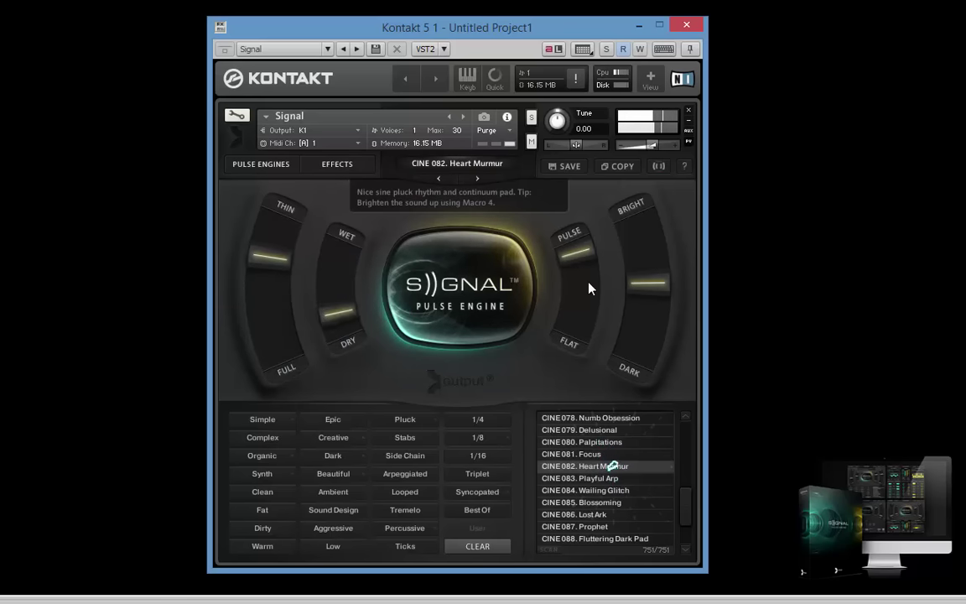
left_click_drag(579, 333, 540, 392)
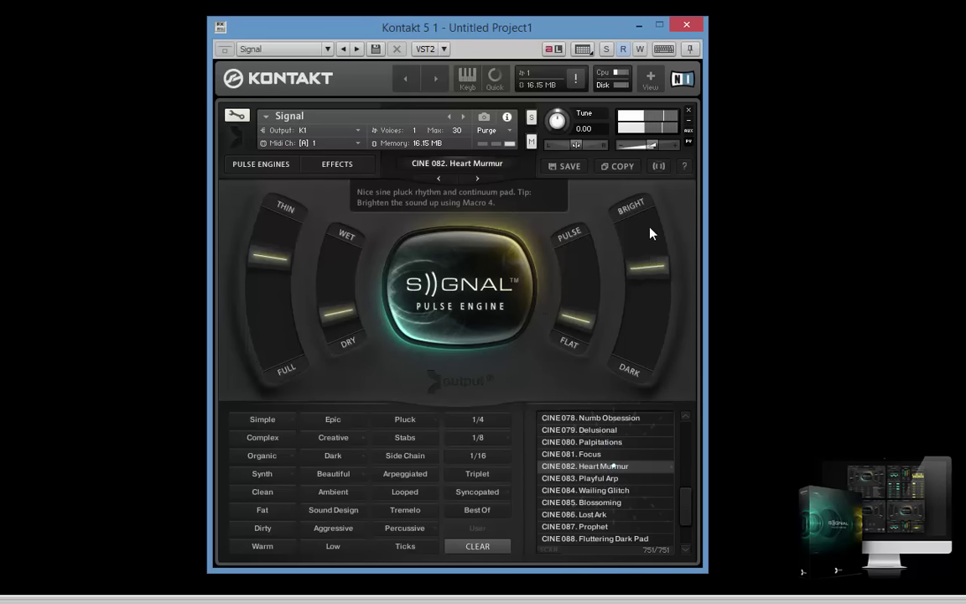
left_click_drag(650, 233, 623, 369)
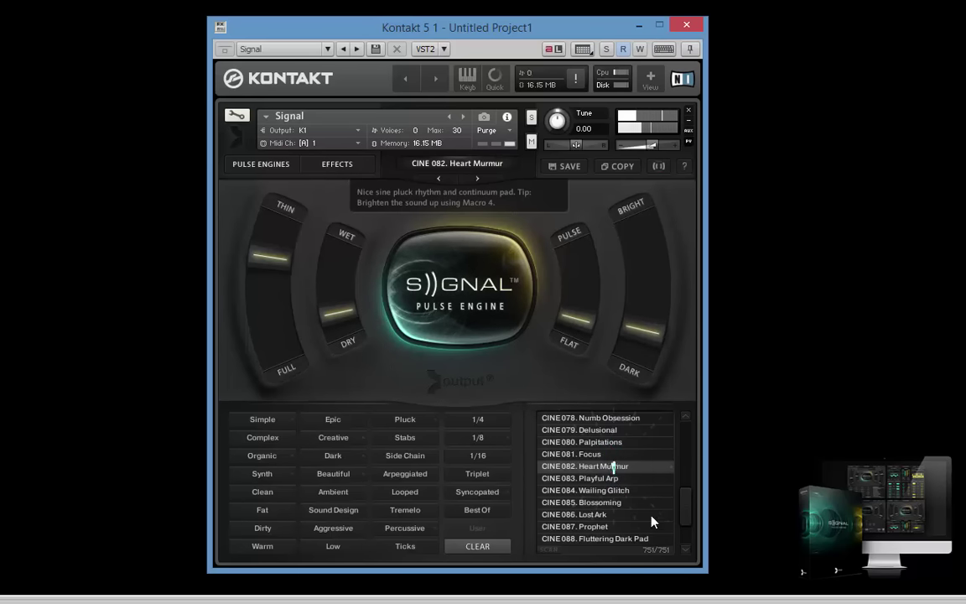
Step: Audition the presets CINE 085. Blossoming and TAPE 001. Flutter Box
left_click(592, 502)
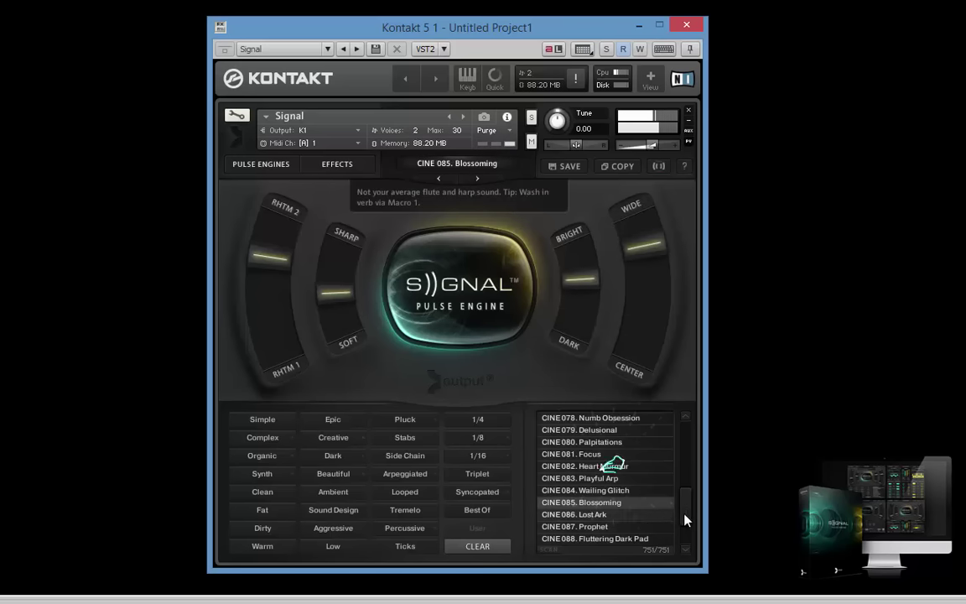
scroll(620, 503, "down", 15)
left_click(599, 467)
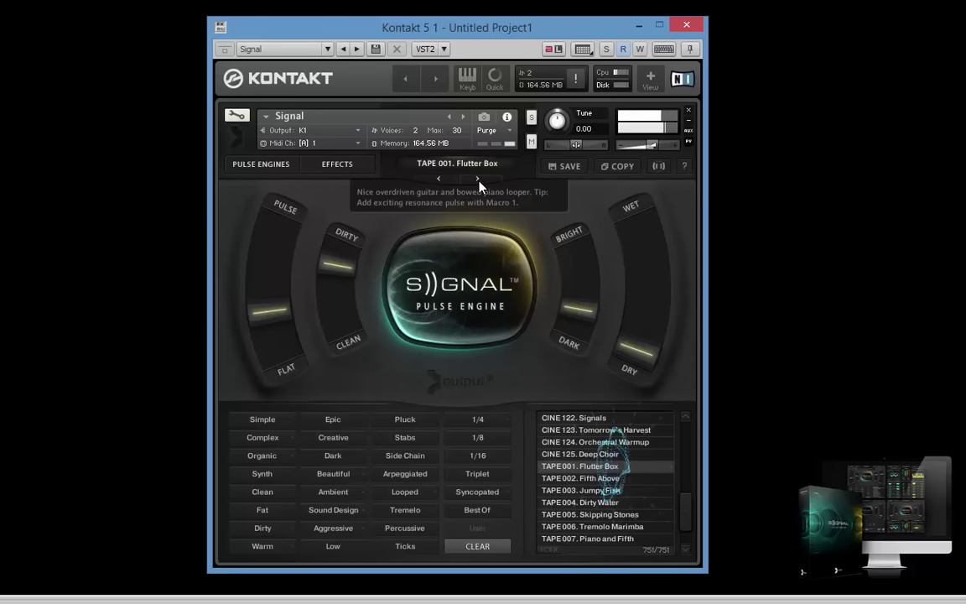
Step: Audition TAPE 002. Fifth Above through TAPE 004. Dirty Water, and consult the preset browser's help overlay
left_click(479, 182)
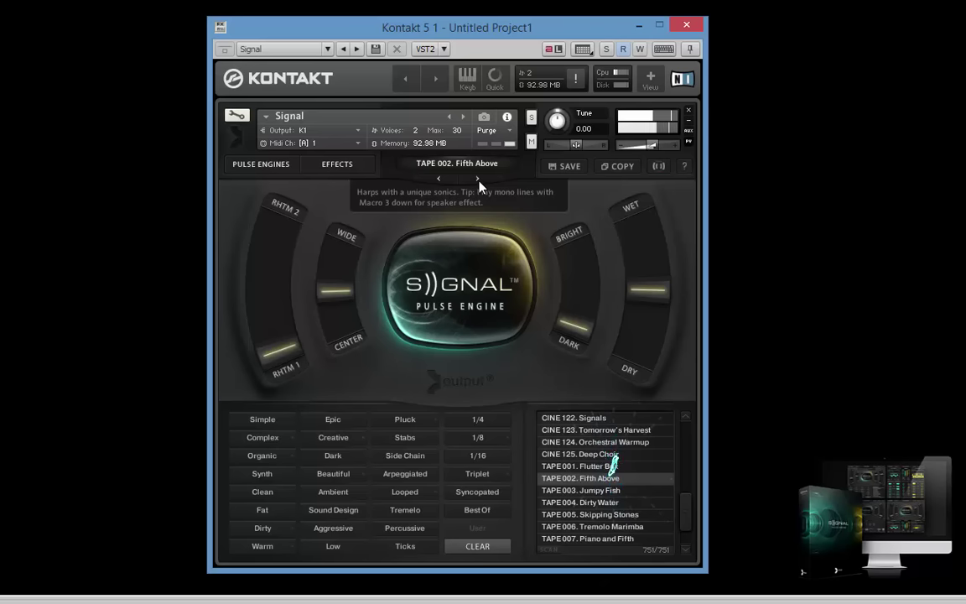
left_click(478, 180)
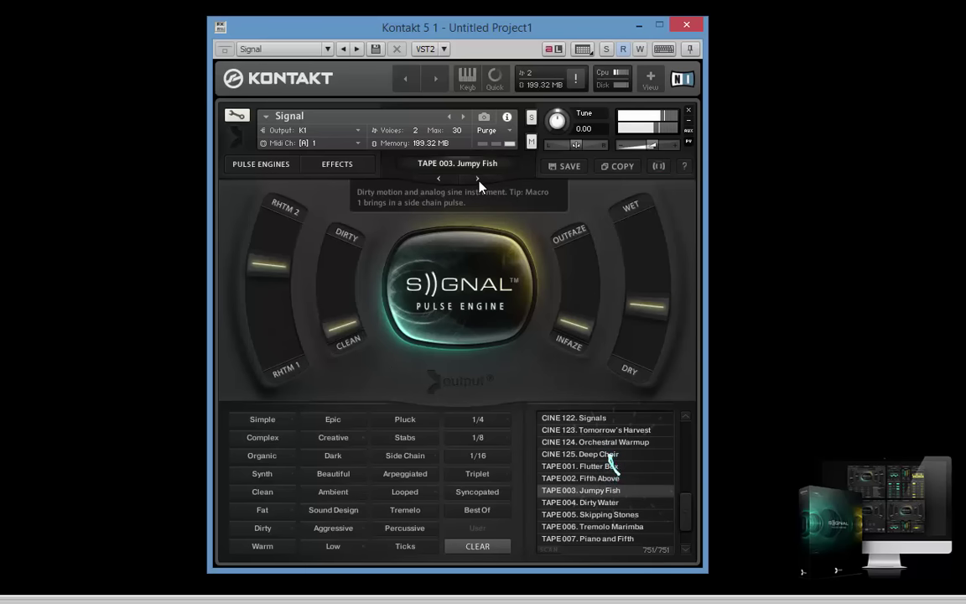
left_click(478, 180)
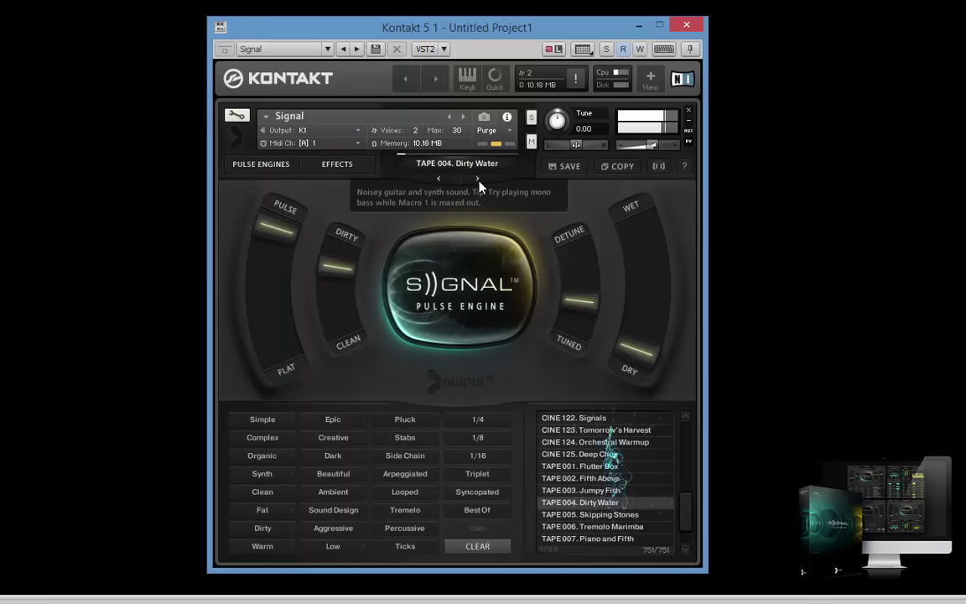
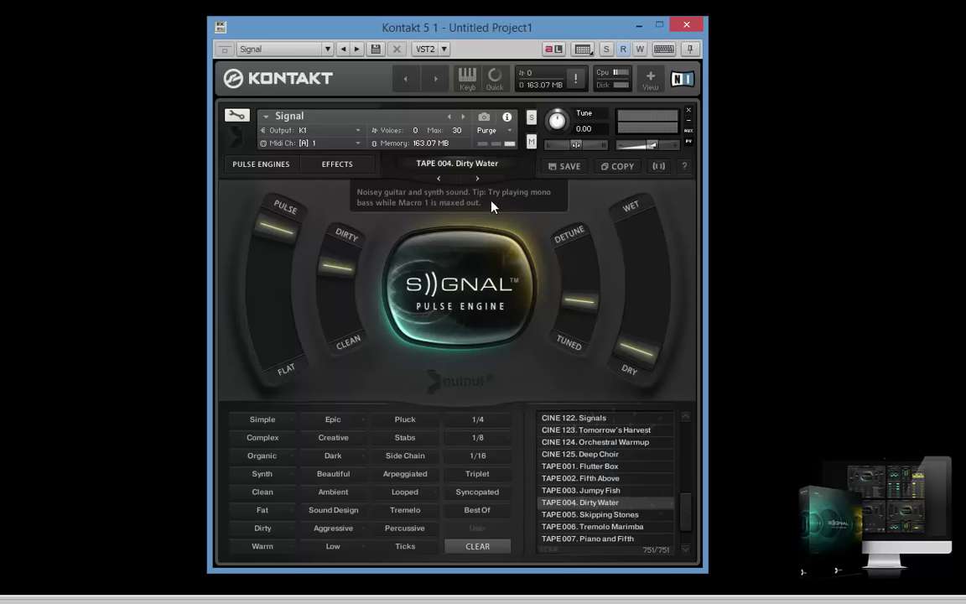
left_click(685, 166)
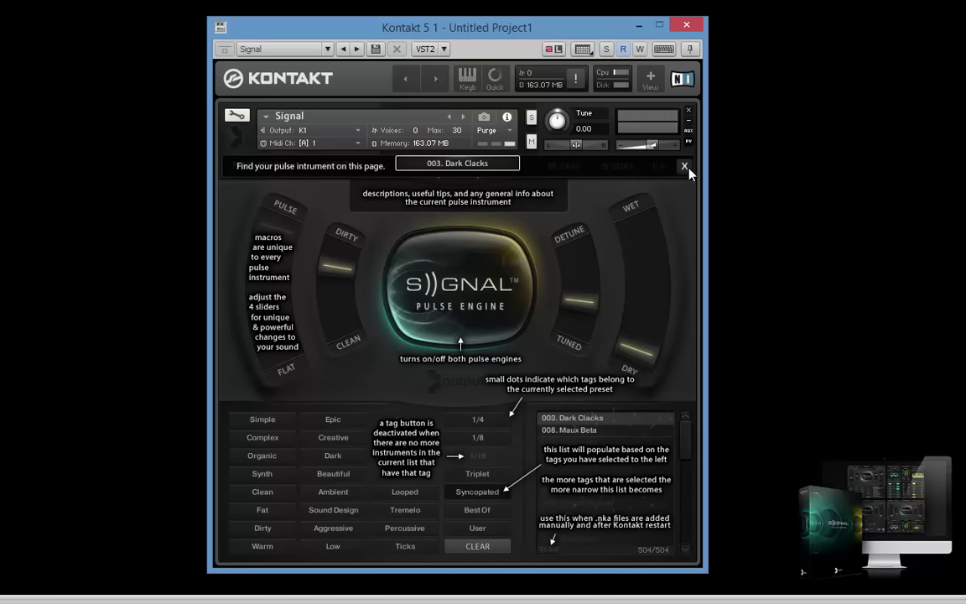
left_click(685, 166)
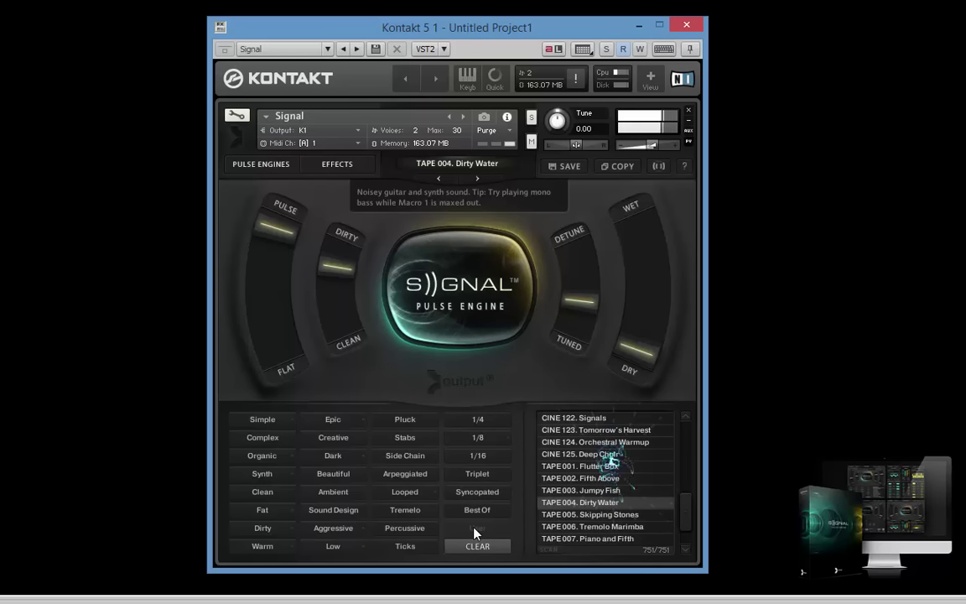
Step: Advance through the presets from TAPE 005. Skipping Stones to TAPE 008. Being Triplets, and lower the instrument's output volume
left_click(476, 178)
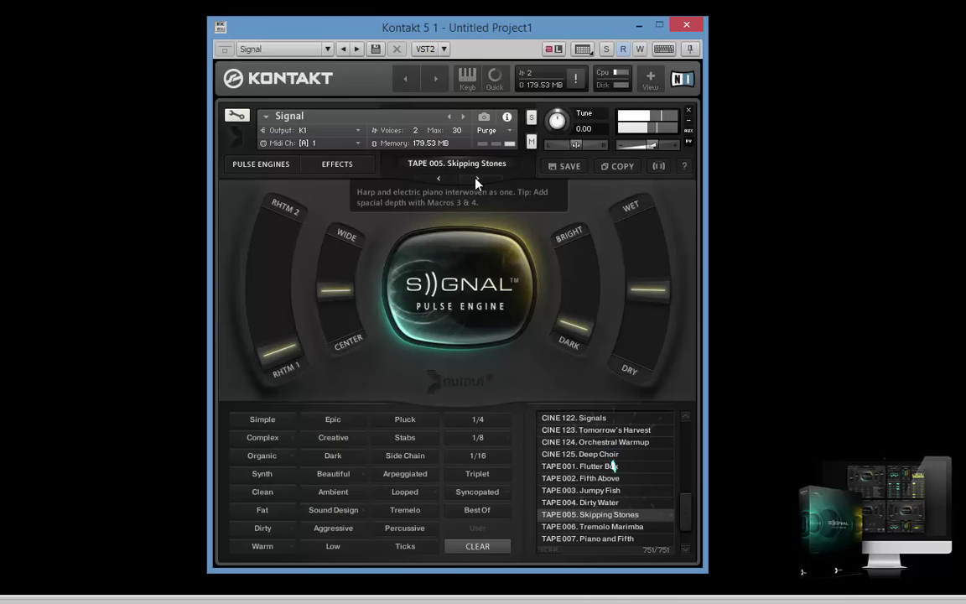
left_click(475, 180)
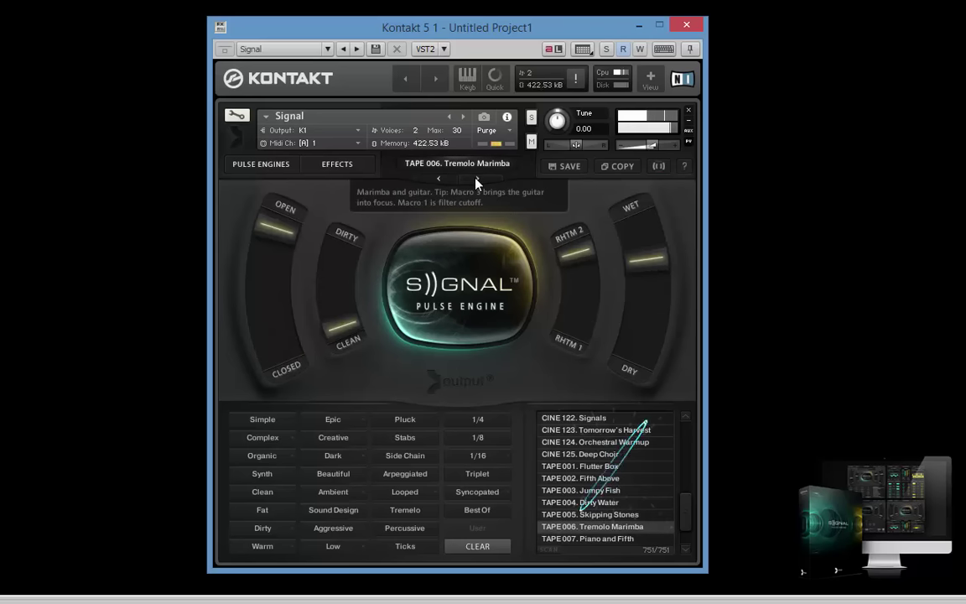
left_click(476, 180)
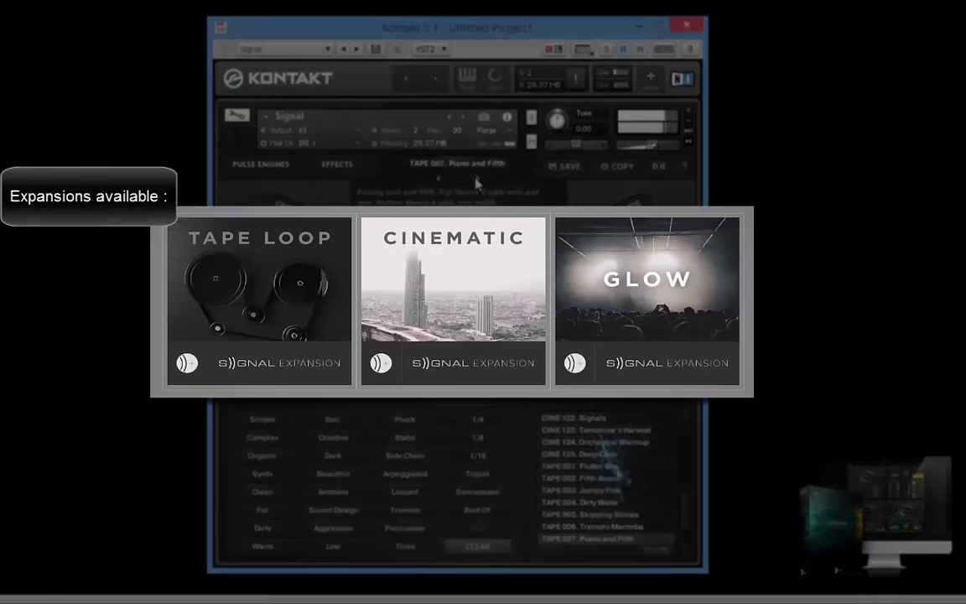
left_click(475, 180)
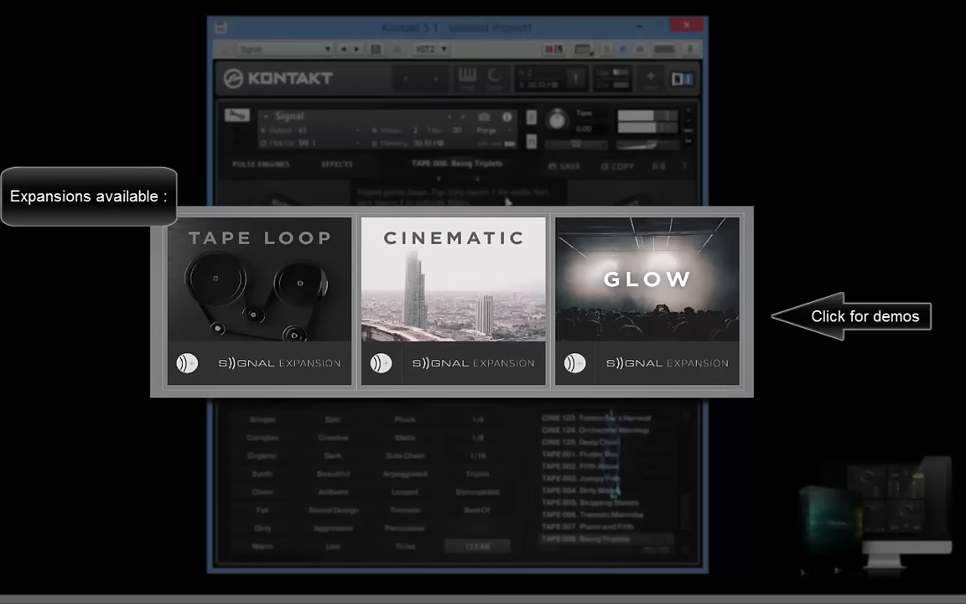
left_click_drag(650, 150, 625, 147)
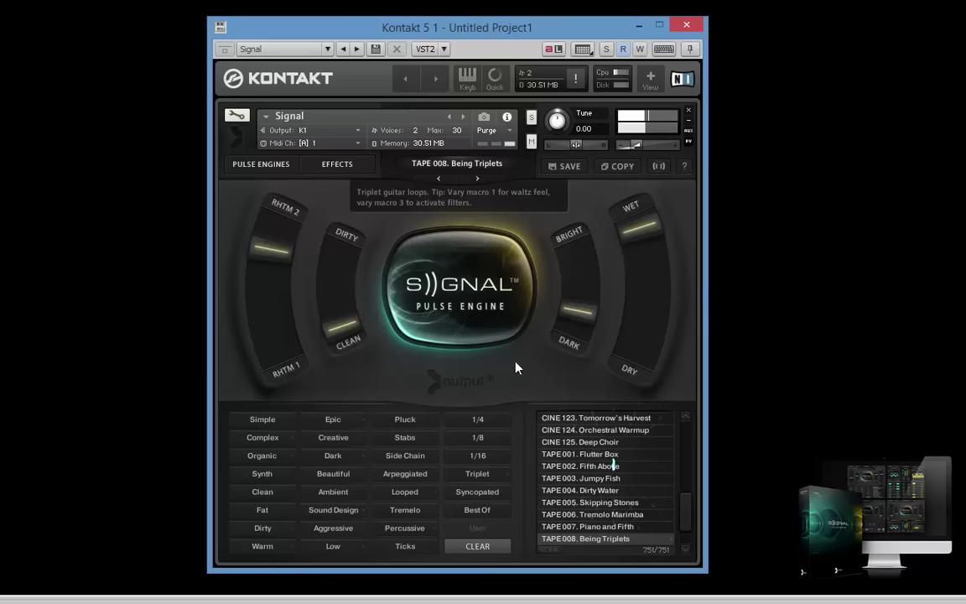
Step: Set Pulse Engine A's source to the Particles synth, lower its volume and tune it to -12.00
left_click(255, 167)
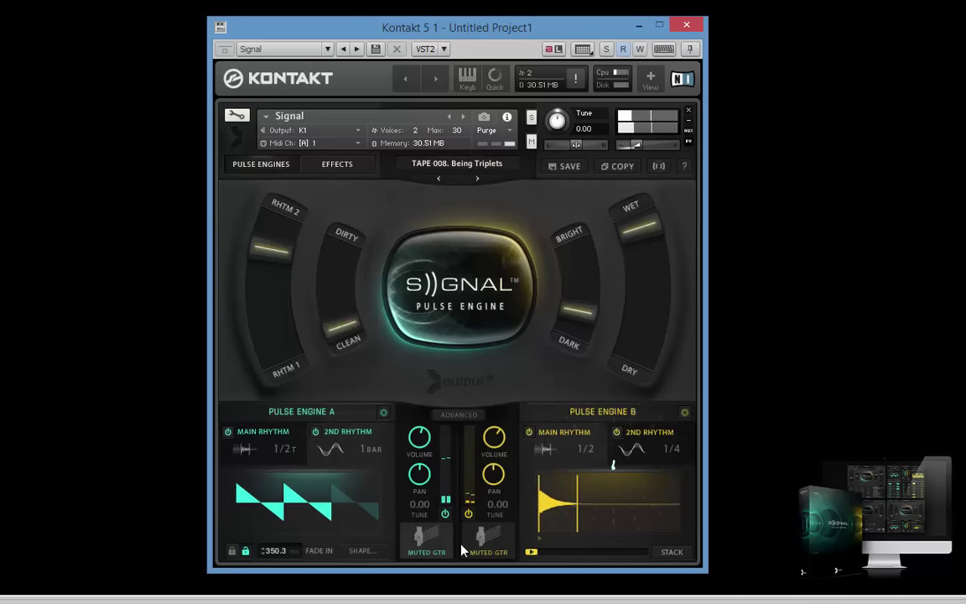
left_click(426, 539)
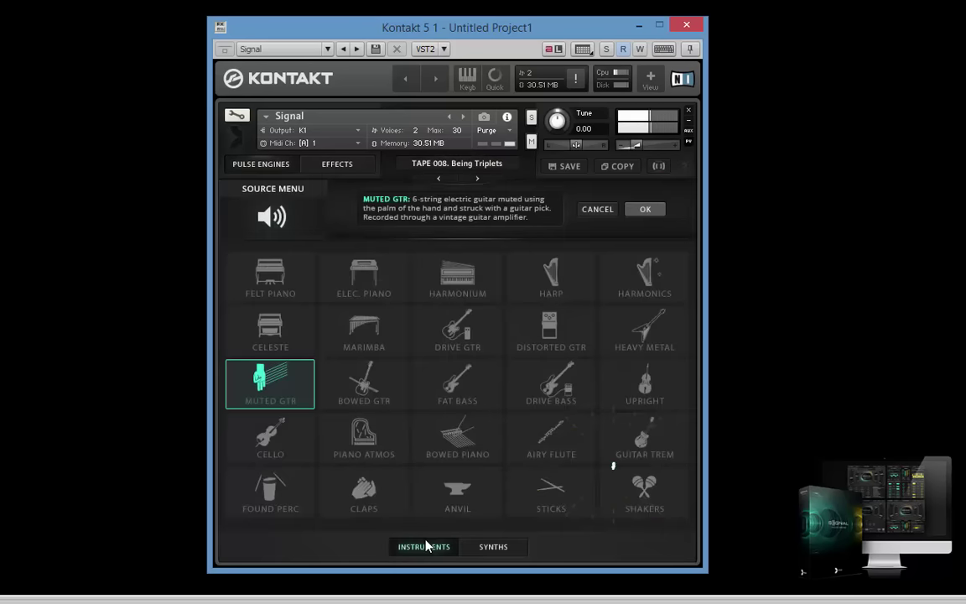
left_click(502, 551)
double_click(554, 499)
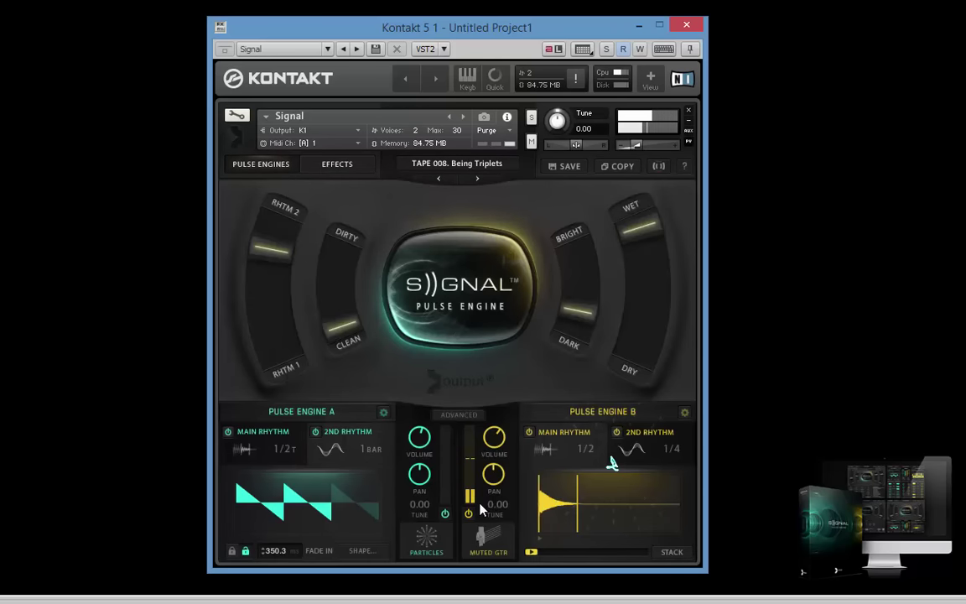
left_click_drag(420, 453, 427, 518)
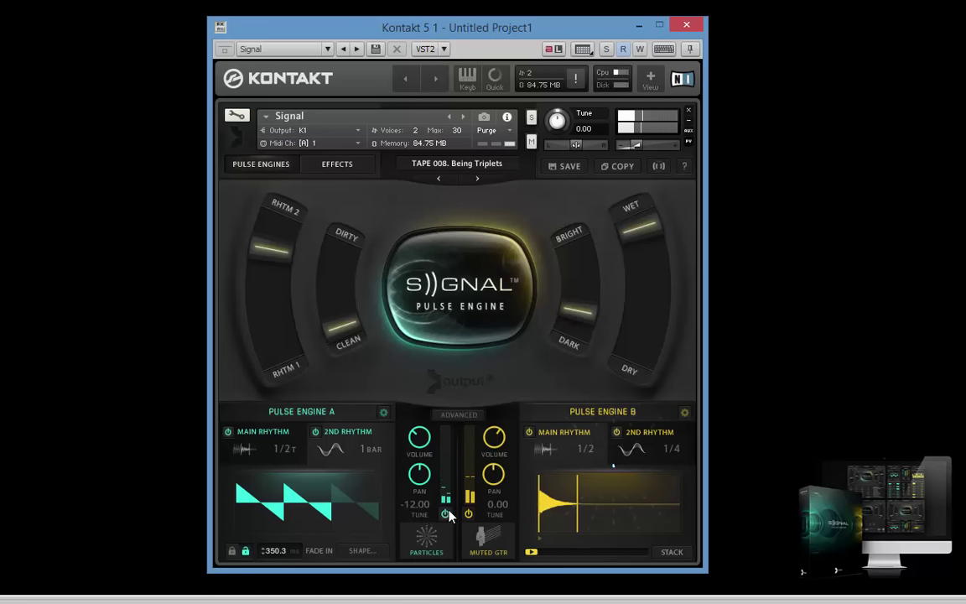
Step: Try Dirty Air, Dirty Motion, Dirty Simple, Sine Pluck, Gritty Bass, Sub Tri and Sub Sine as Pulse Engine A's source, and settle back on Particles
left_click(427, 539)
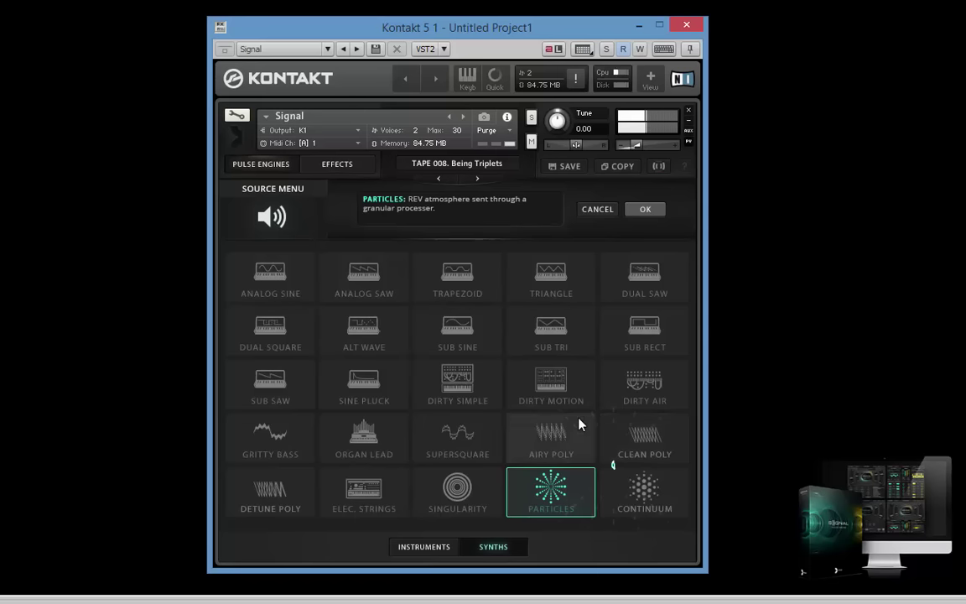
left_click(645, 391)
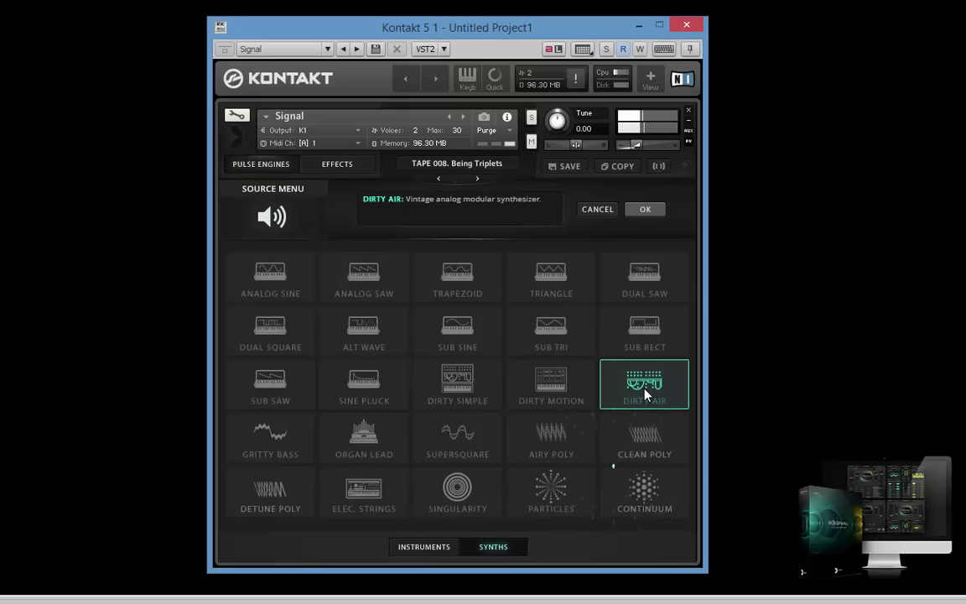
left_click(557, 390)
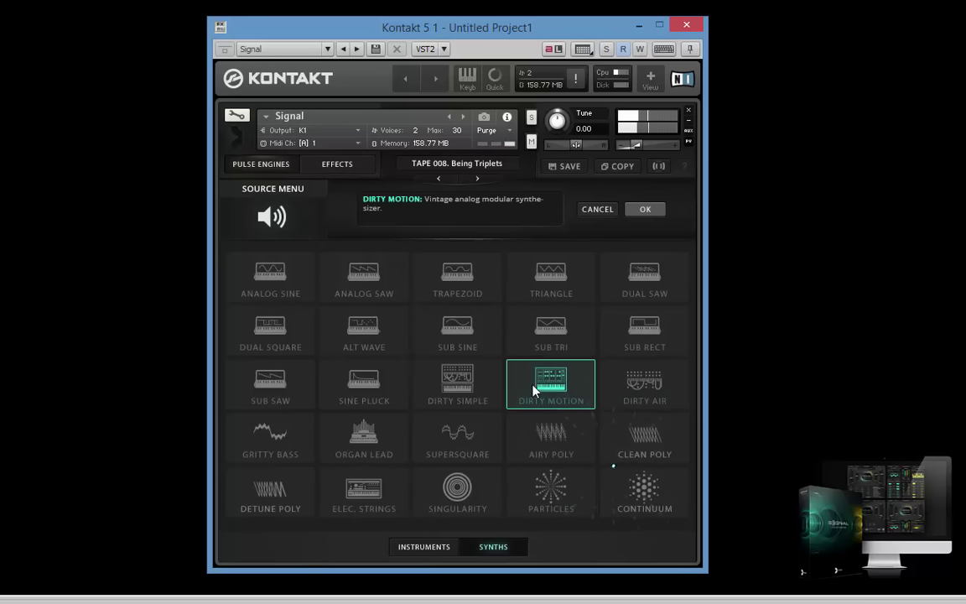
left_click(461, 387)
left_click(378, 395)
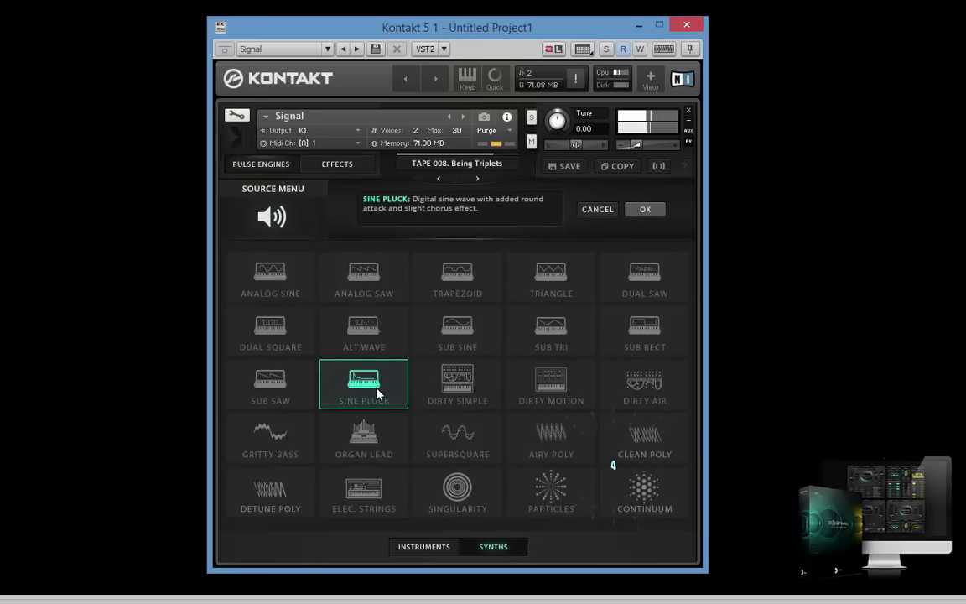
left_click(270, 439)
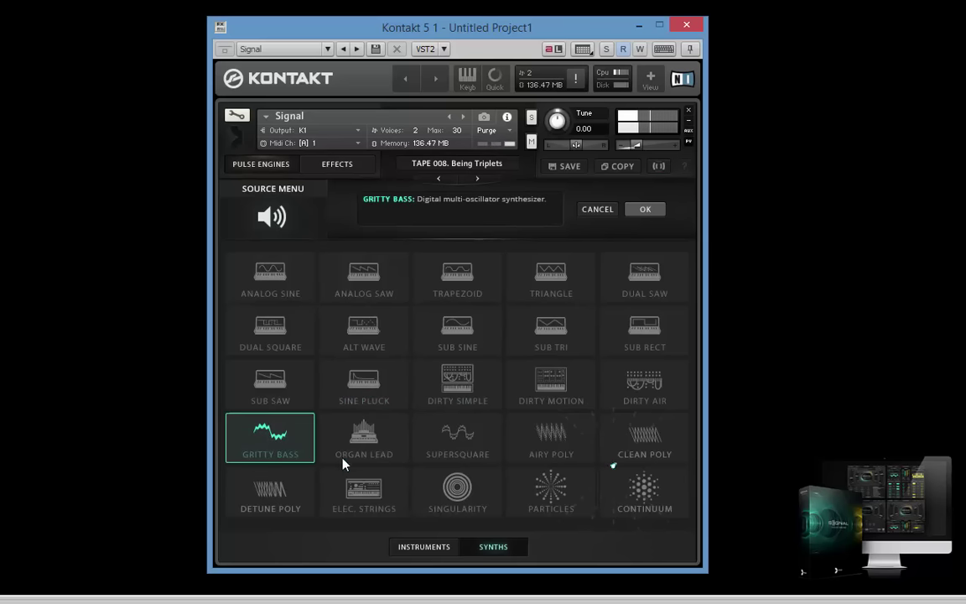
left_click(564, 333)
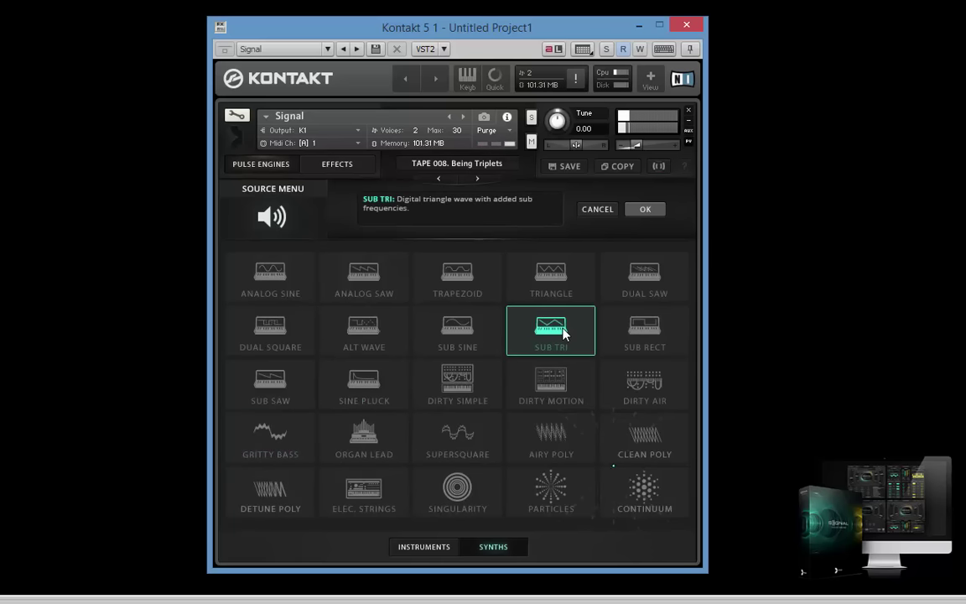
left_click(479, 339)
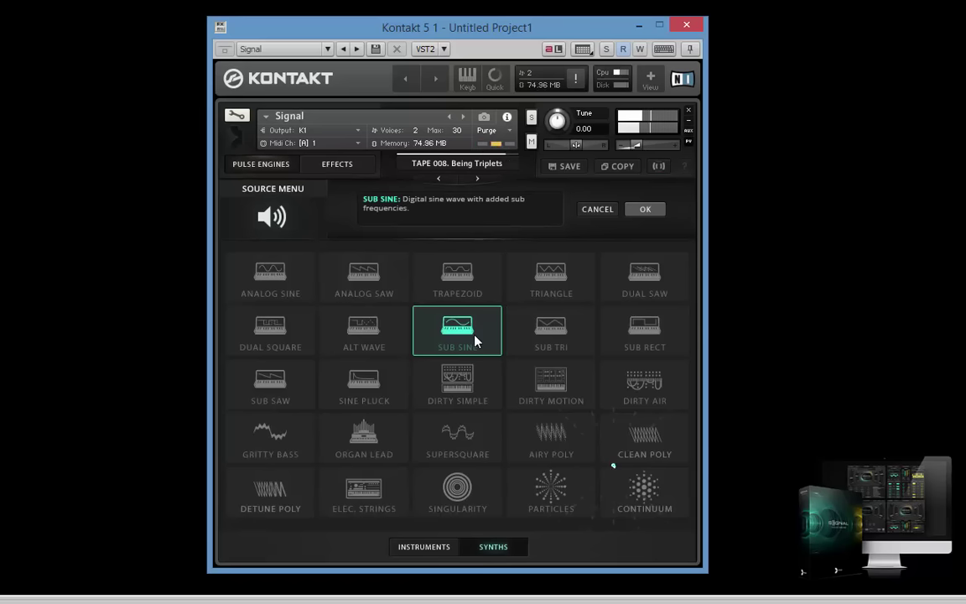
left_click(551, 501)
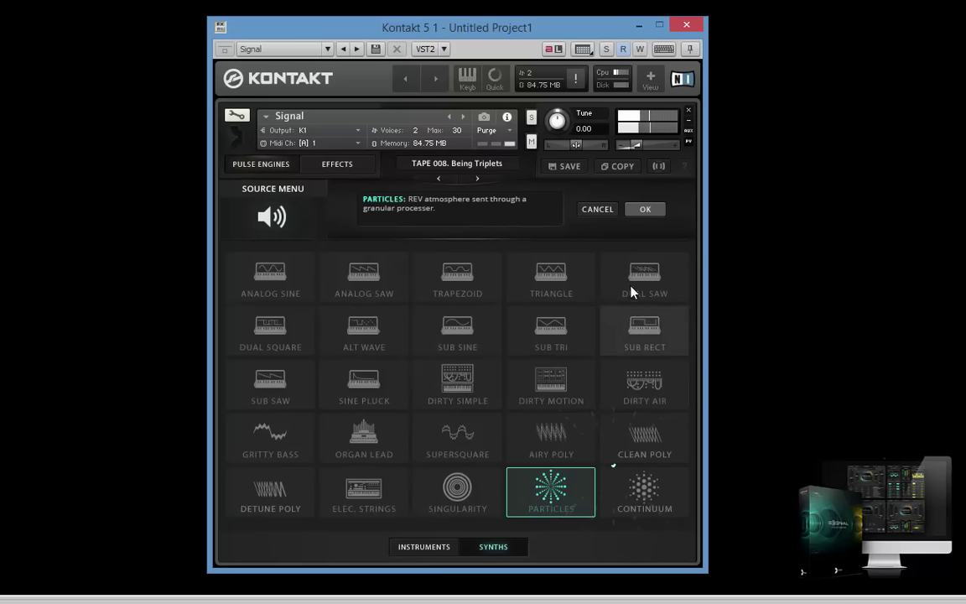
left_click(646, 210)
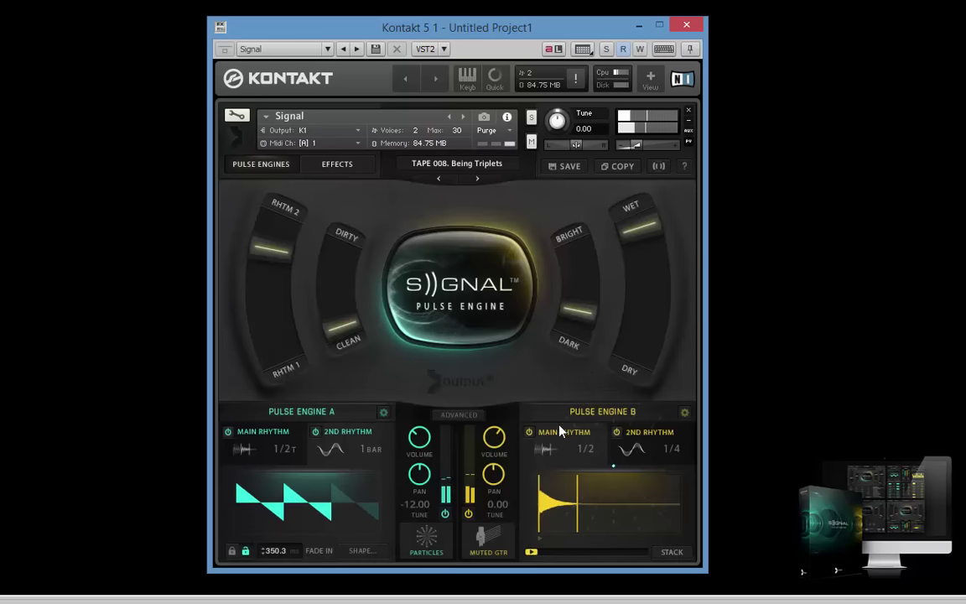
Step: Try Sine Pluck as Pulse Engine B's source, settle on the Supersquare synth, and tune the engine to -11.90
left_click(495, 549)
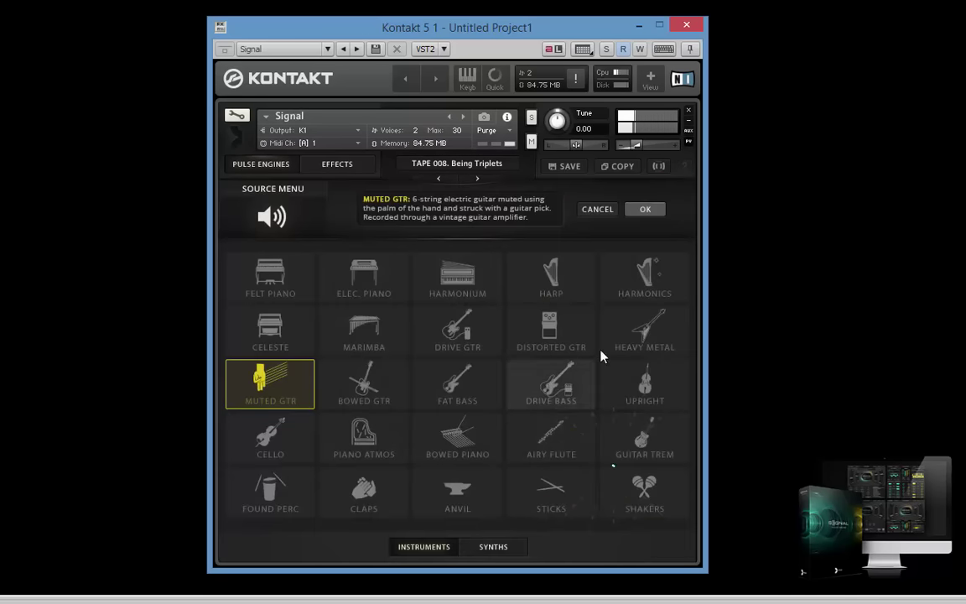
left_click(494, 547)
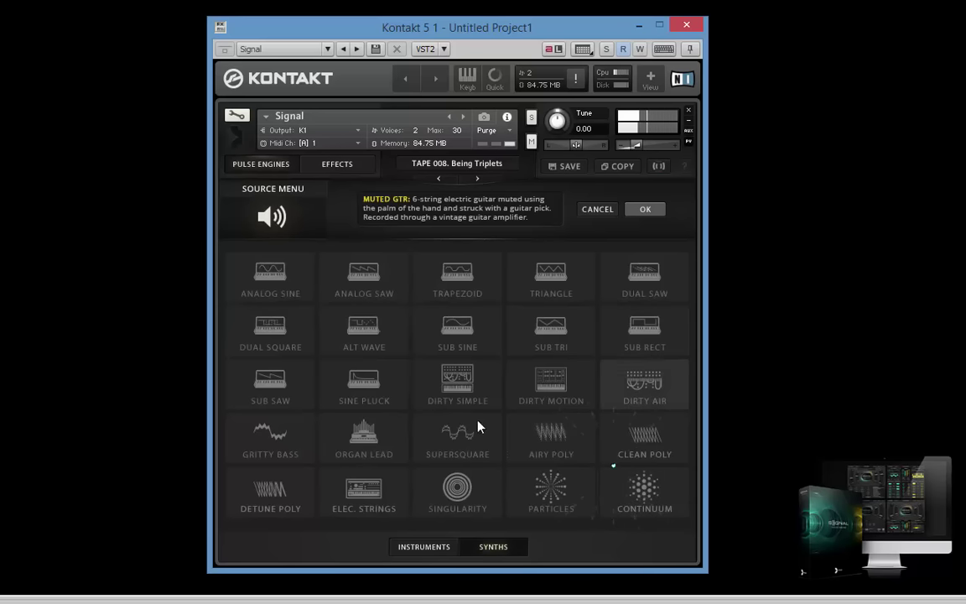
left_click(361, 393)
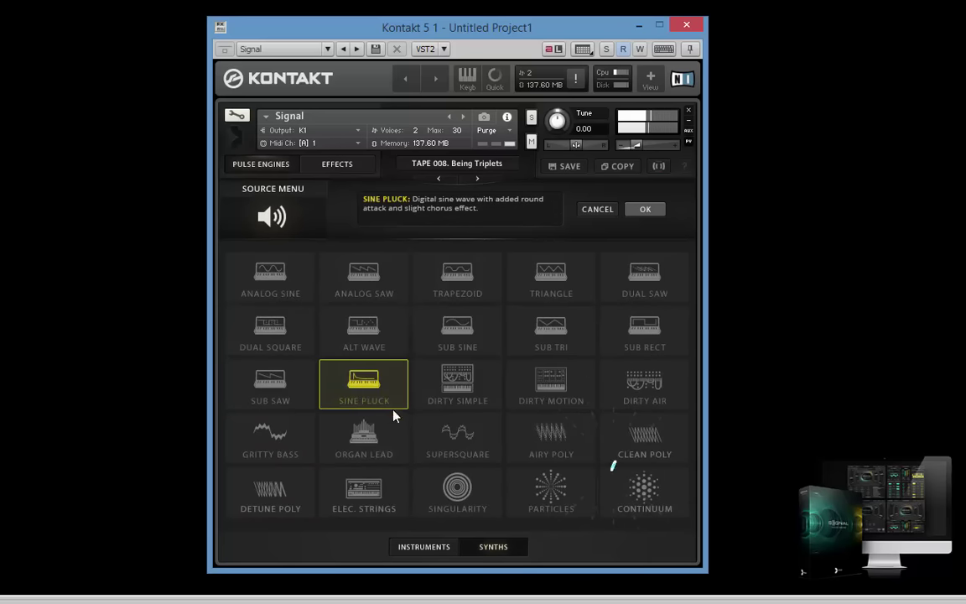
left_click(449, 457)
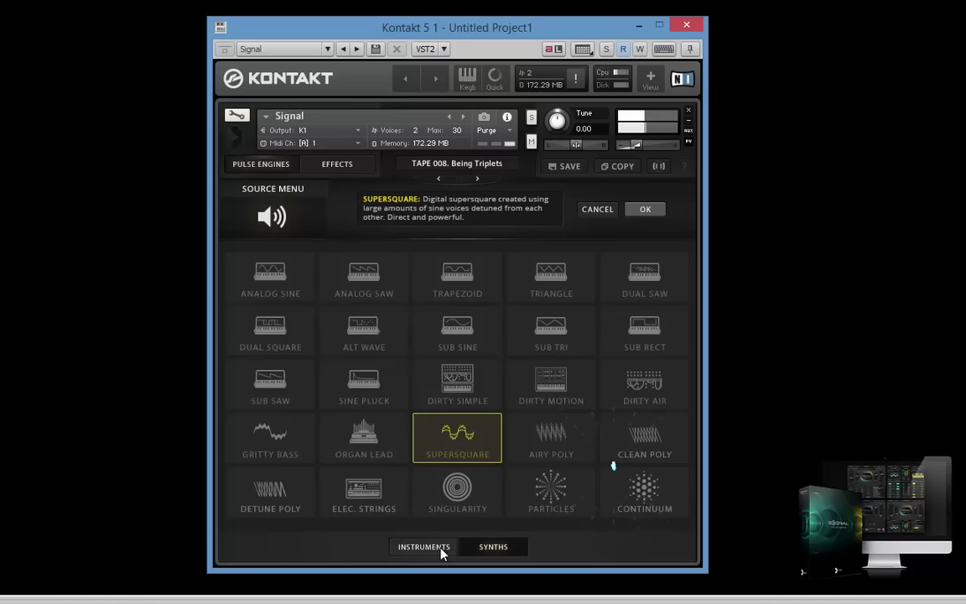
left_click(643, 210)
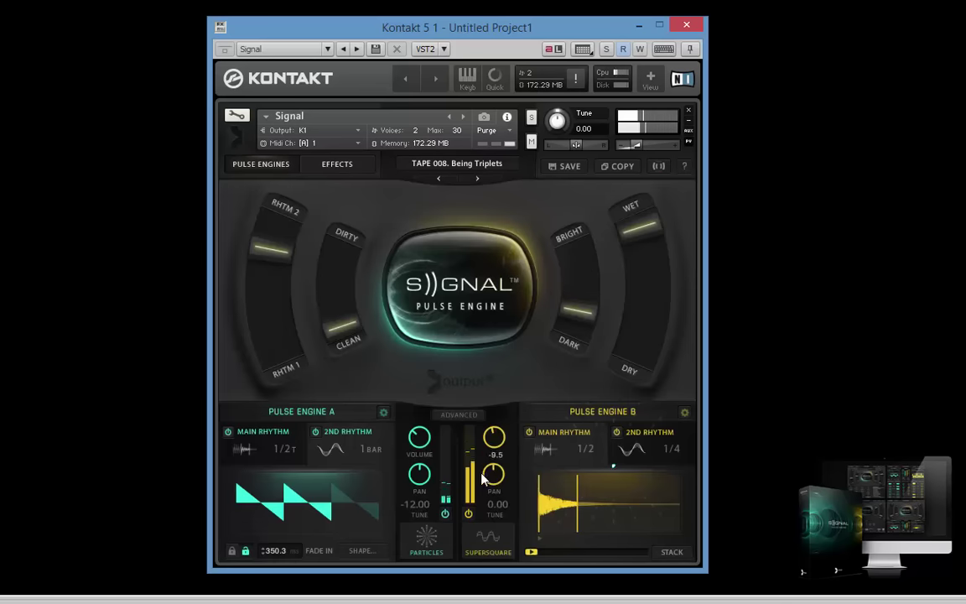
left_click_drag(483, 478, 482, 496)
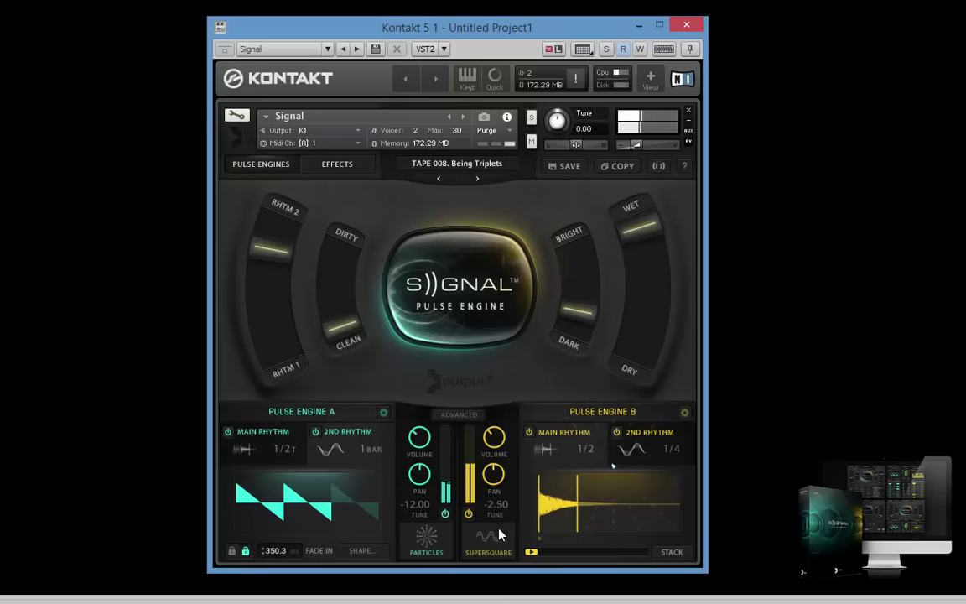
left_click_drag(497, 555, 495, 599)
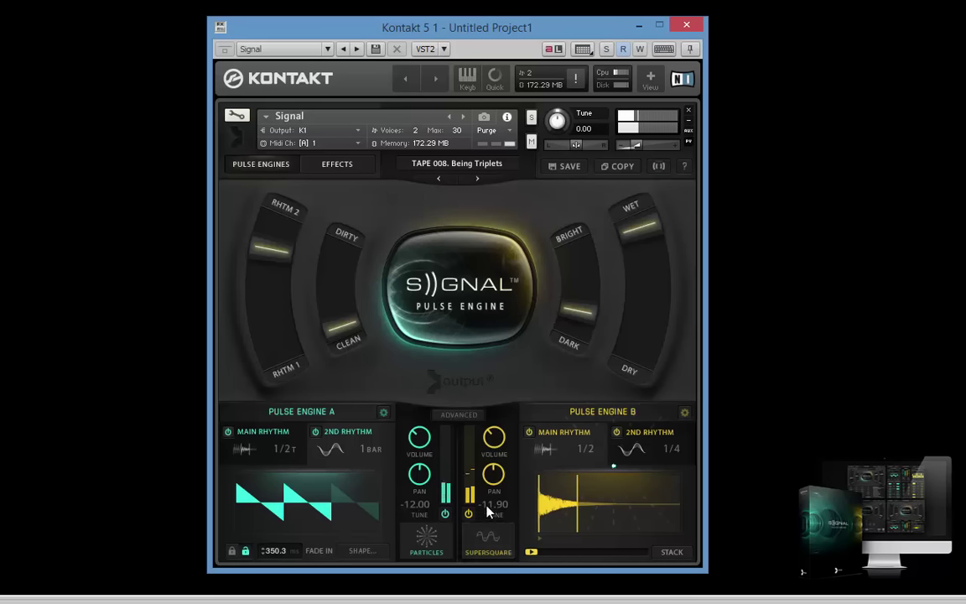
Step: Shift the macro sliders close to Dirty, down to RHTM 1, midway between Bright and Dark, and below centre toward Dry
left_click_drag(351, 325, 368, 142)
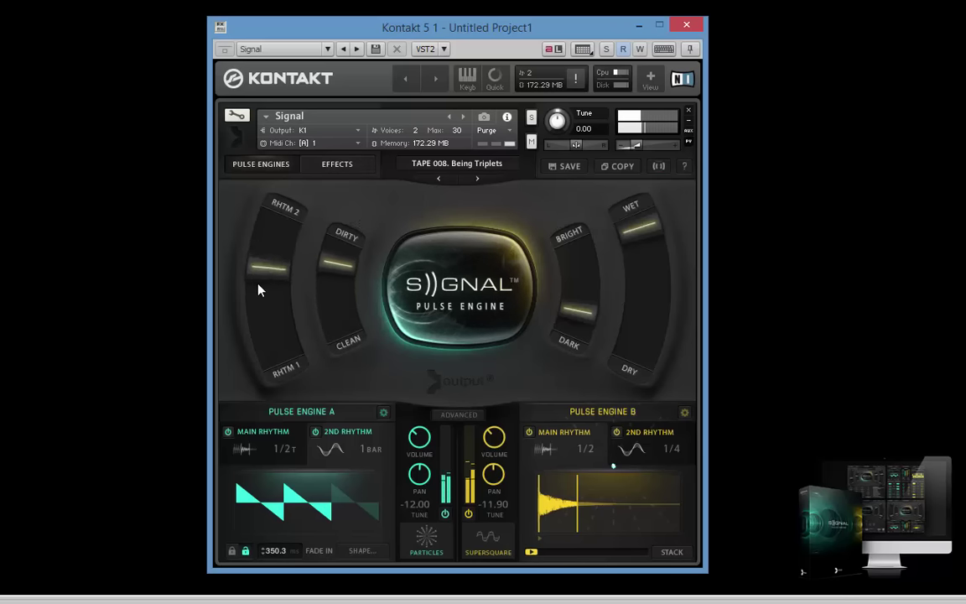
left_click_drag(259, 289, 231, 403)
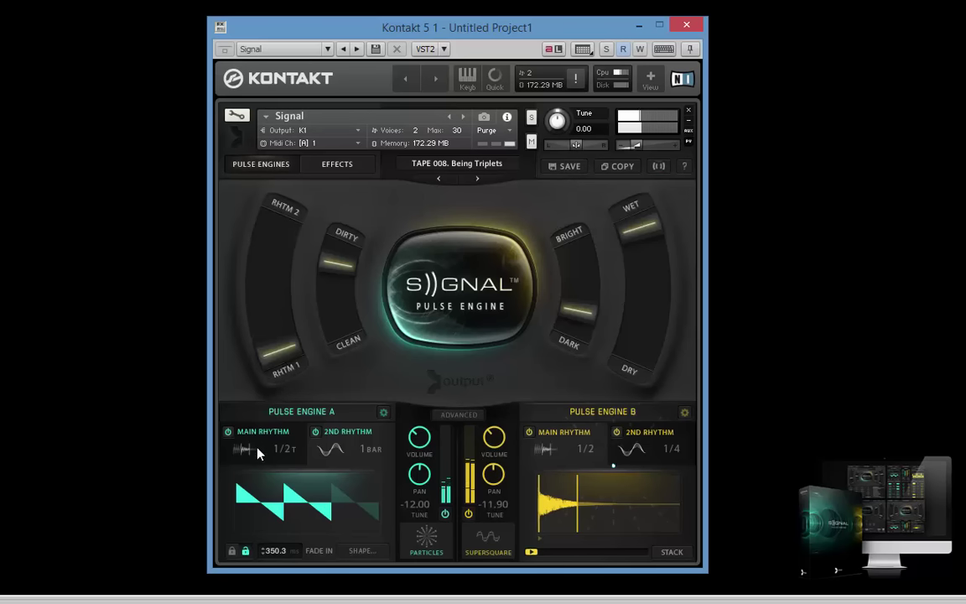
left_click_drag(590, 314, 578, 248)
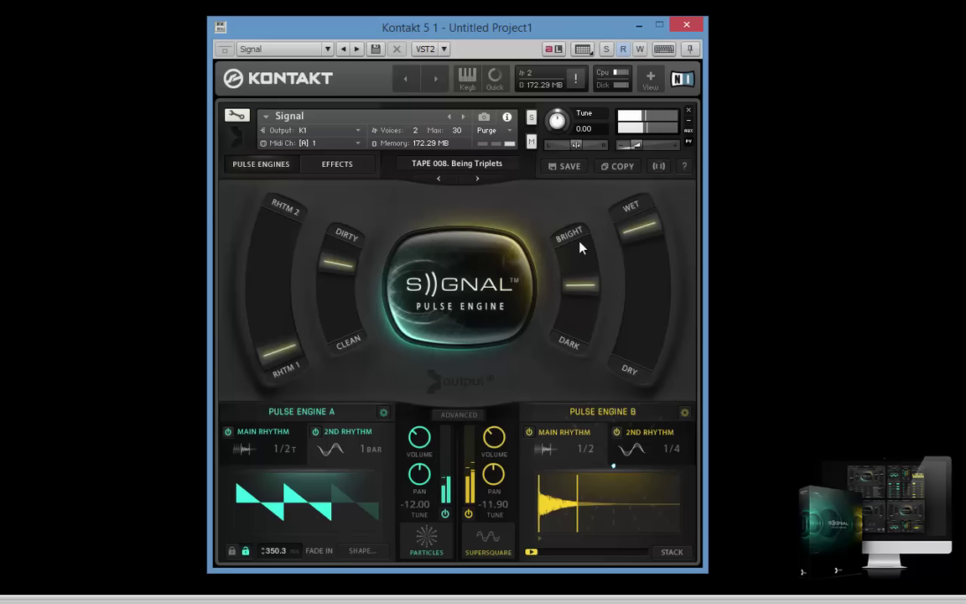
left_click_drag(638, 267, 601, 359)
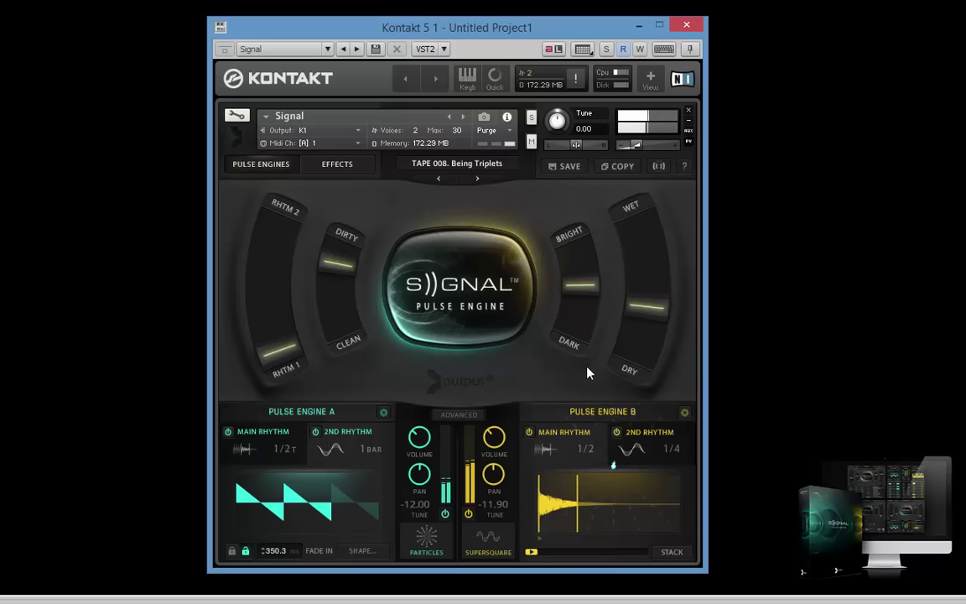
left_click_drag(332, 275, 331, 250)
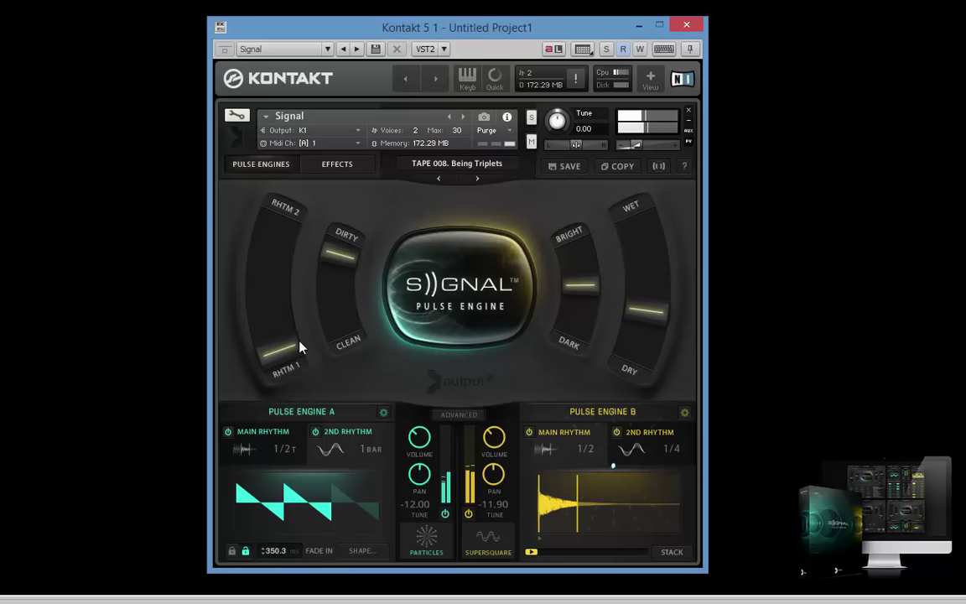
Step: Raise the pan send and lower the volume send of Pulse Engine B's 2nd rhythm, and reduce the instrument's output volume to -35.4
left_click(458, 416)
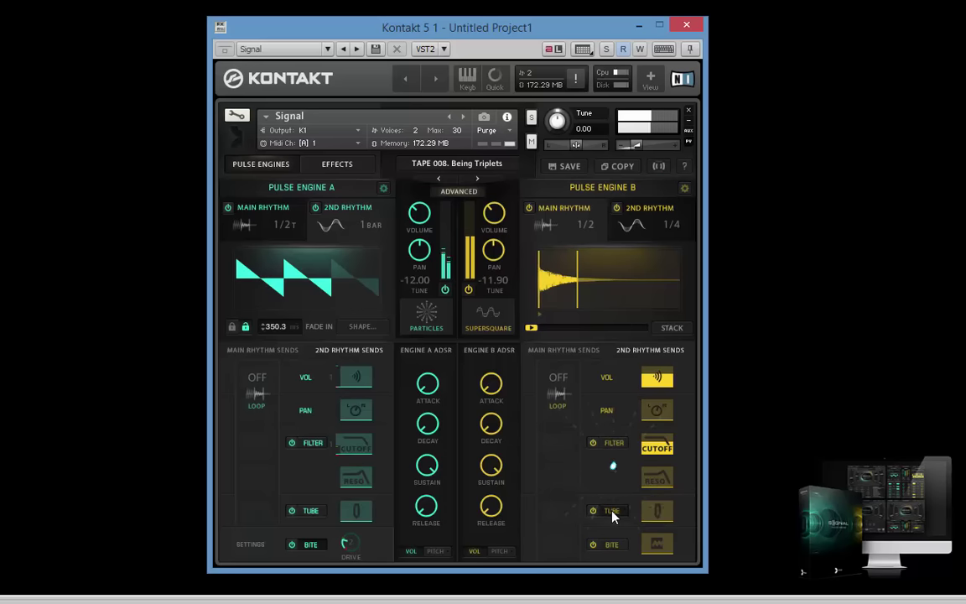
left_click(657, 410)
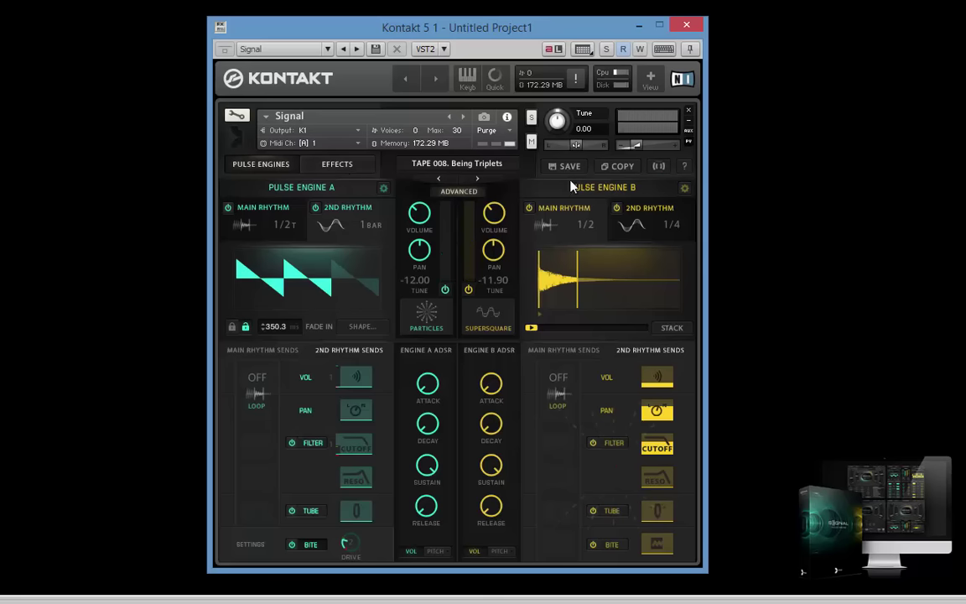
mouse_move(625, 148)
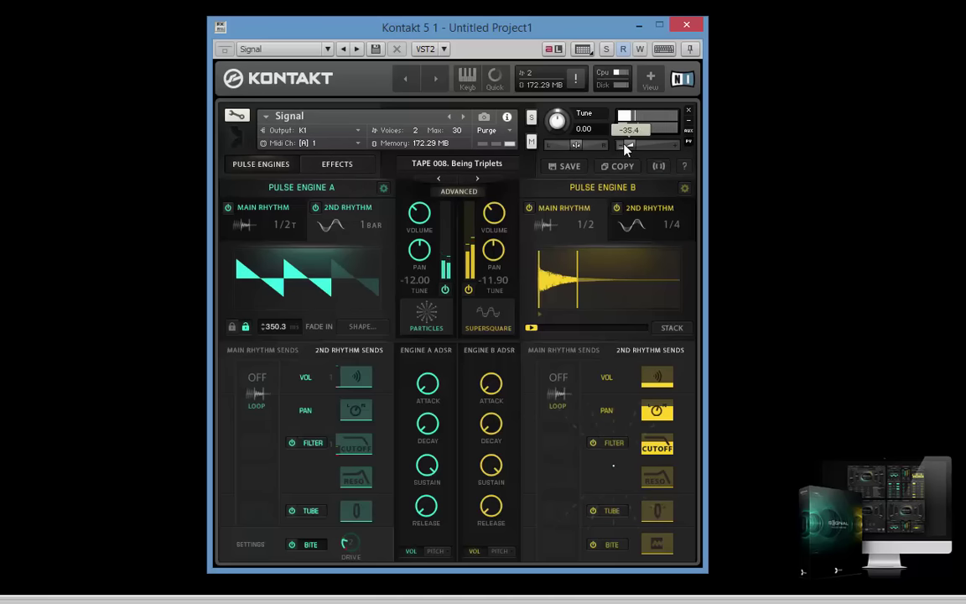
Step: Open the instrument's effects page
left_click(304, 166)
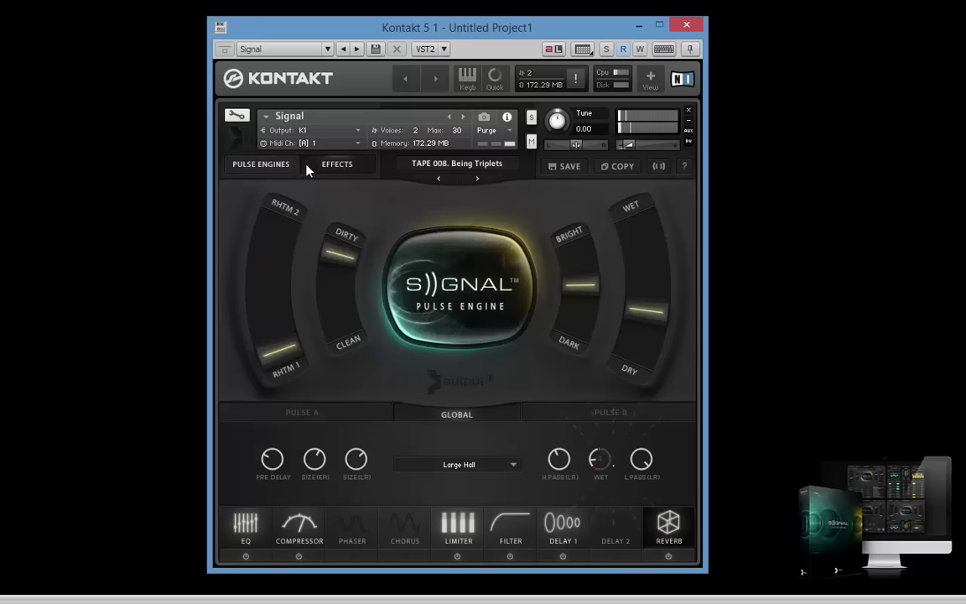